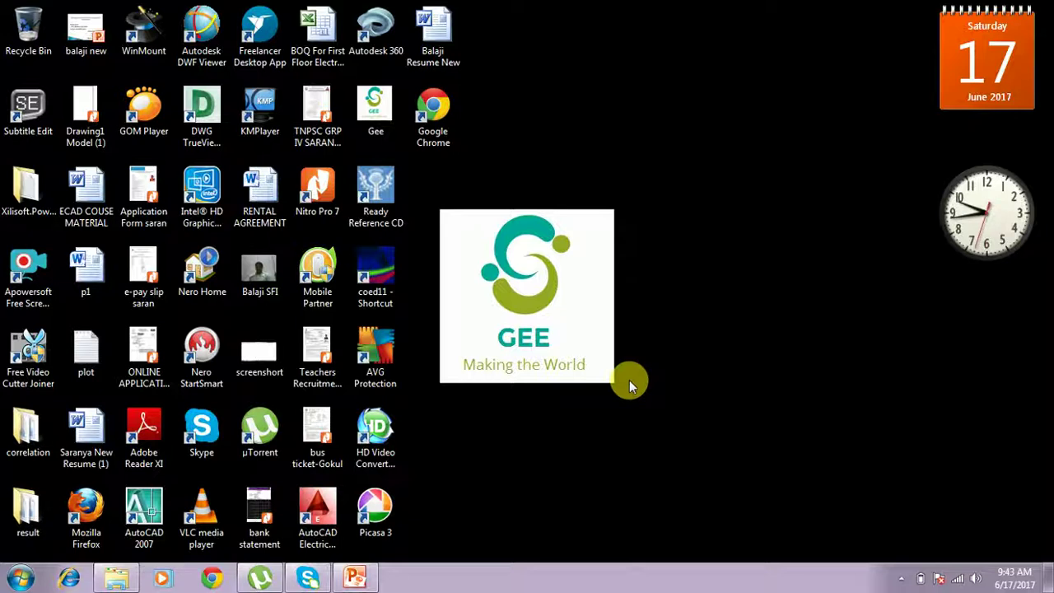
Present the tutorial presentation from slide 2, then end the slide show
click(356, 578)
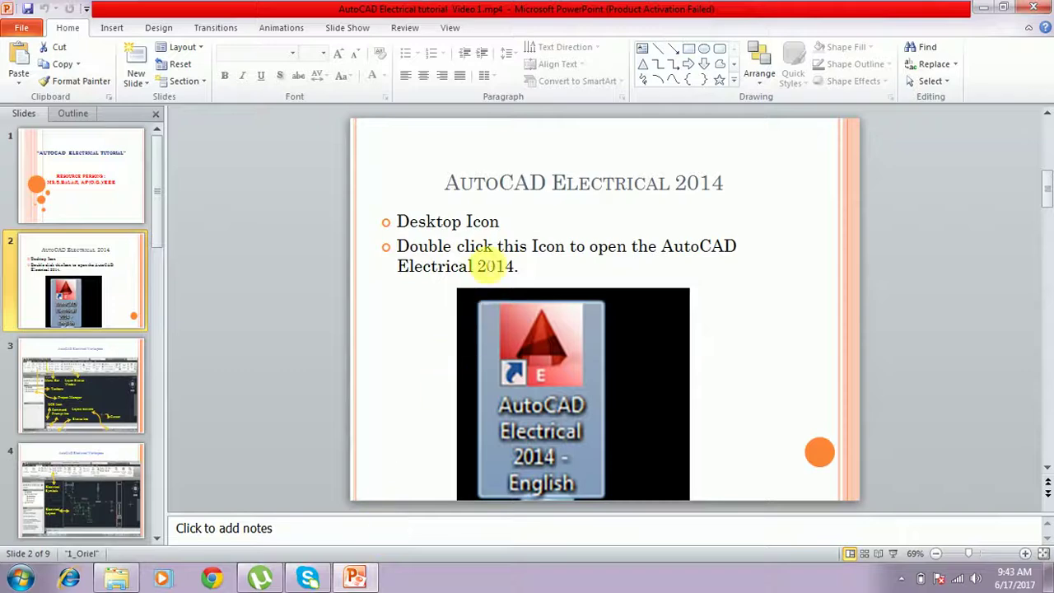
click(893, 553)
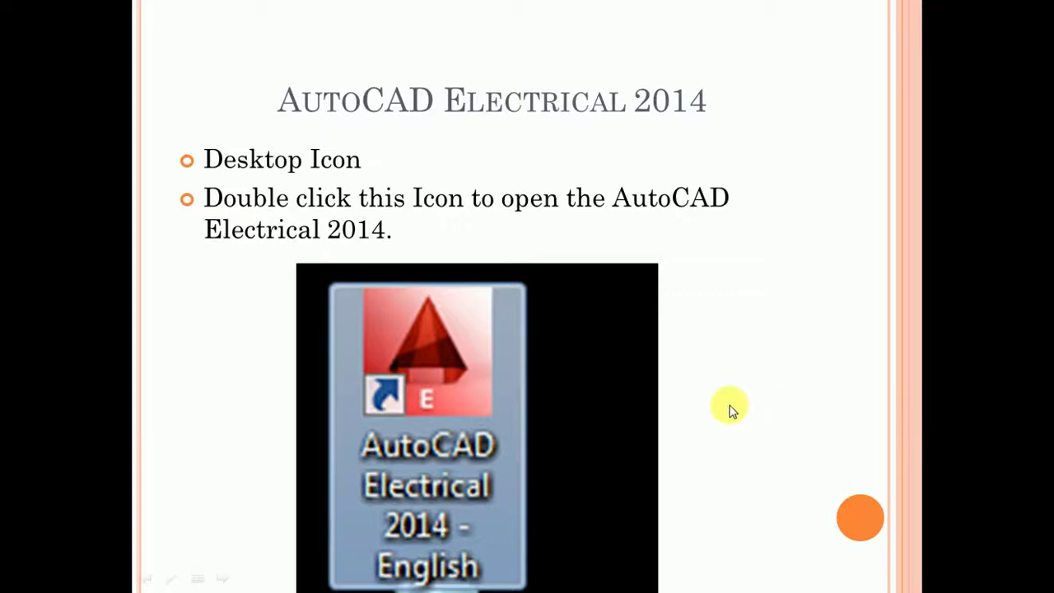
key(Escape)
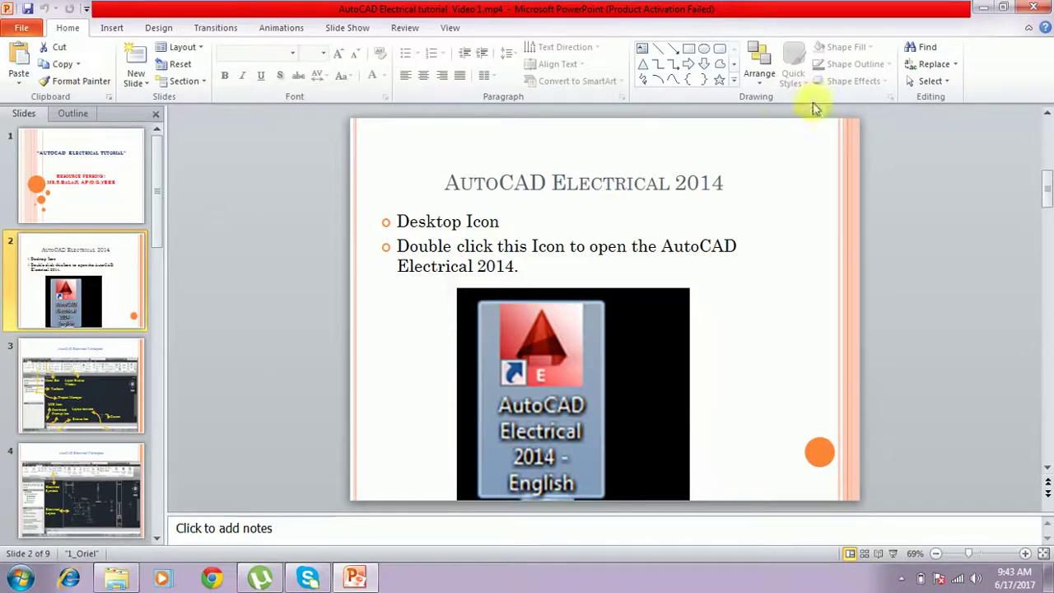
Launch AutoCAD Electrical 2014 from its desktop shortcut
click(980, 8)
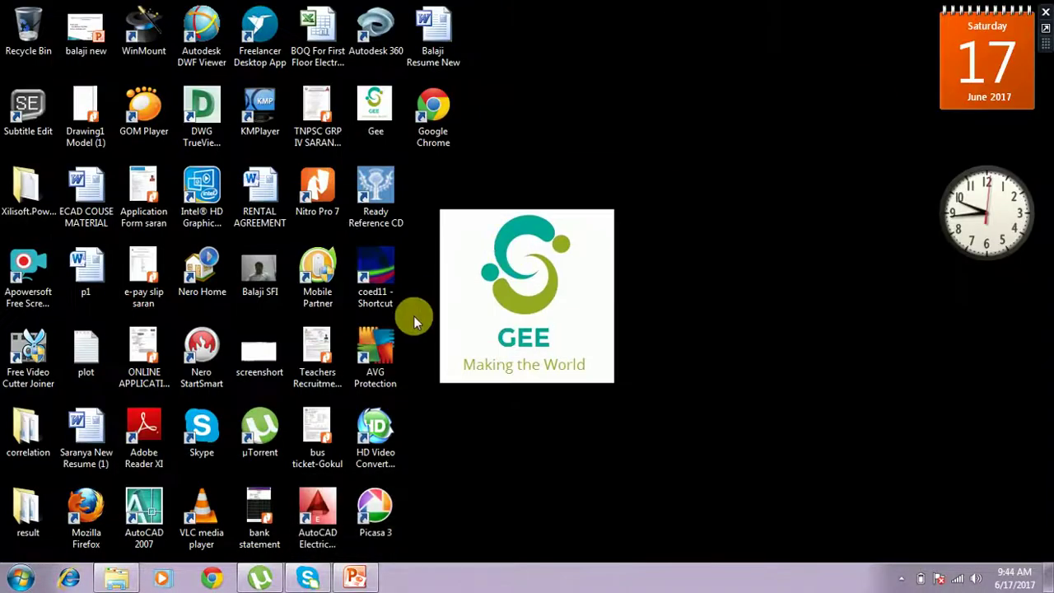
click(327, 517)
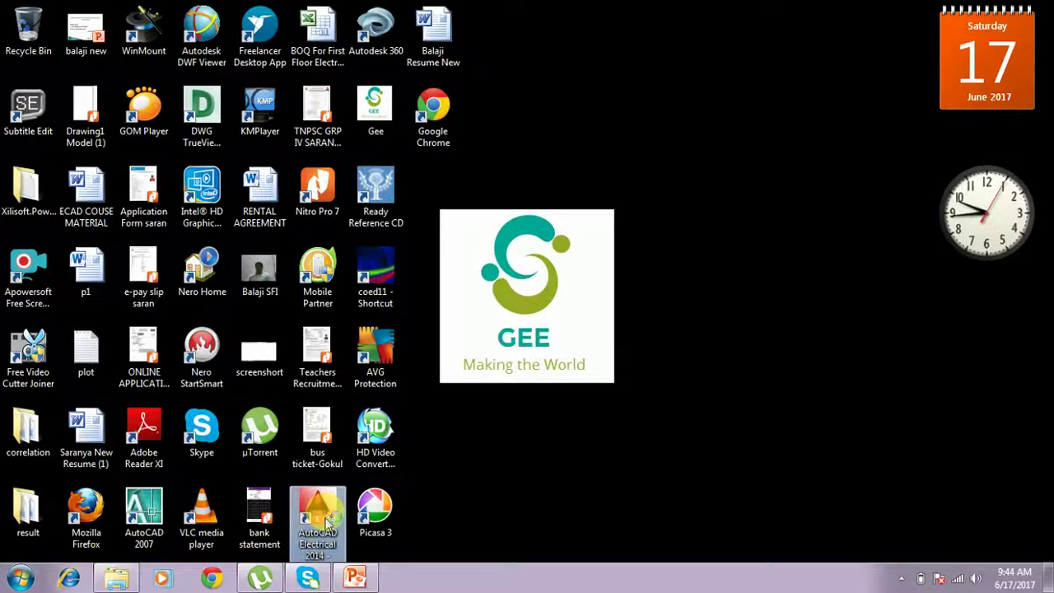
double_click(327, 519)
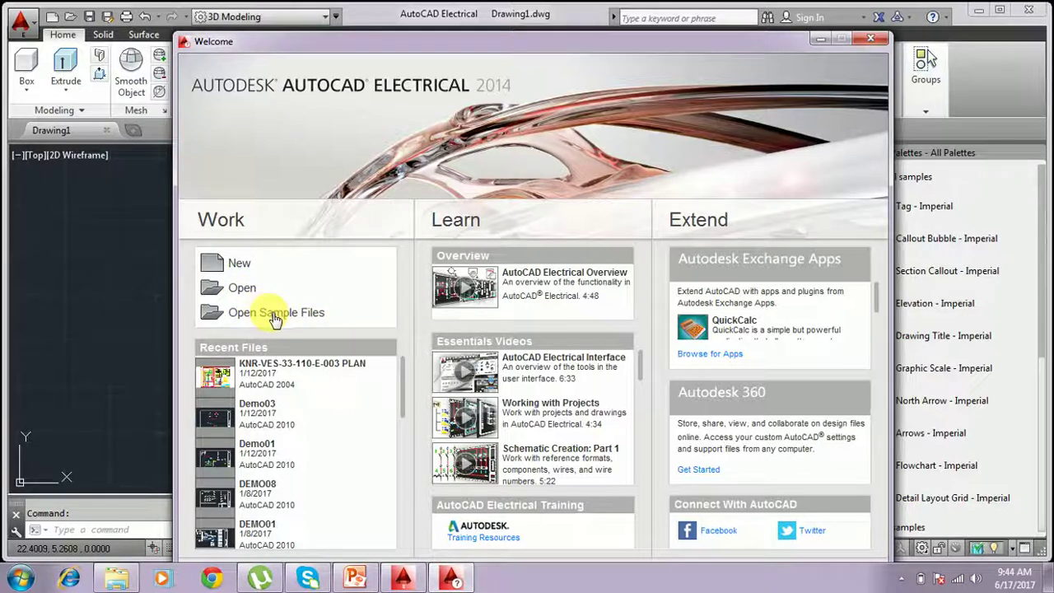
Dismiss the Welcome screen and create Drawing2 from the acad.dwt template
click(235, 263)
click(133, 130)
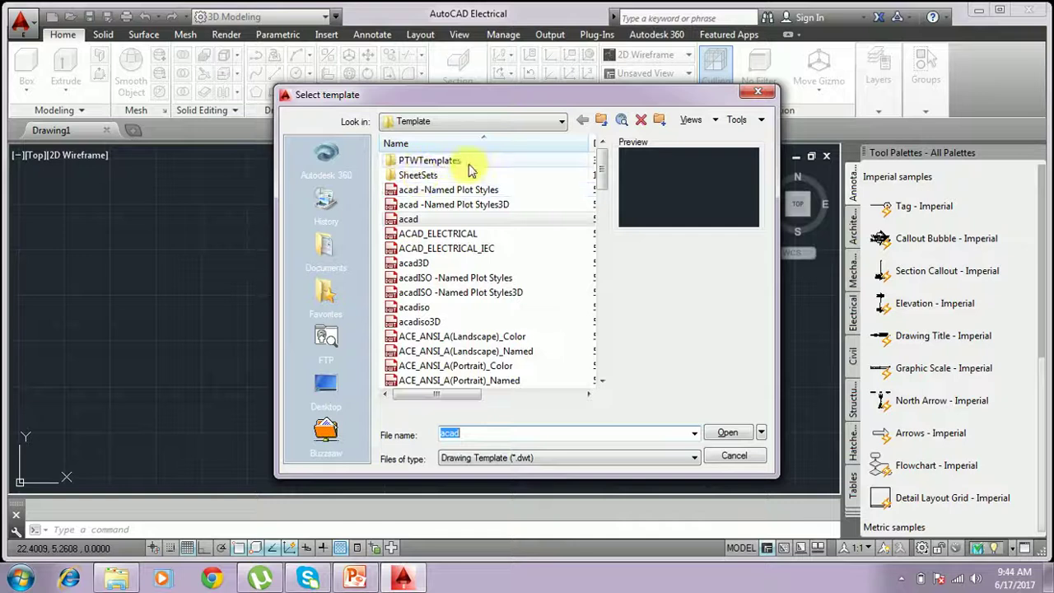
click(417, 221)
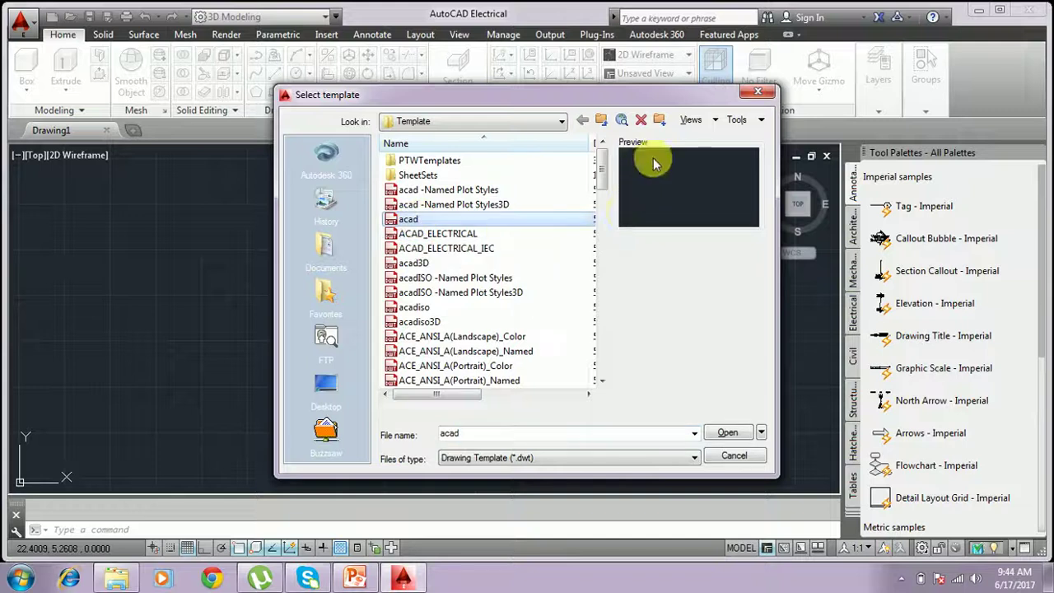
click(461, 235)
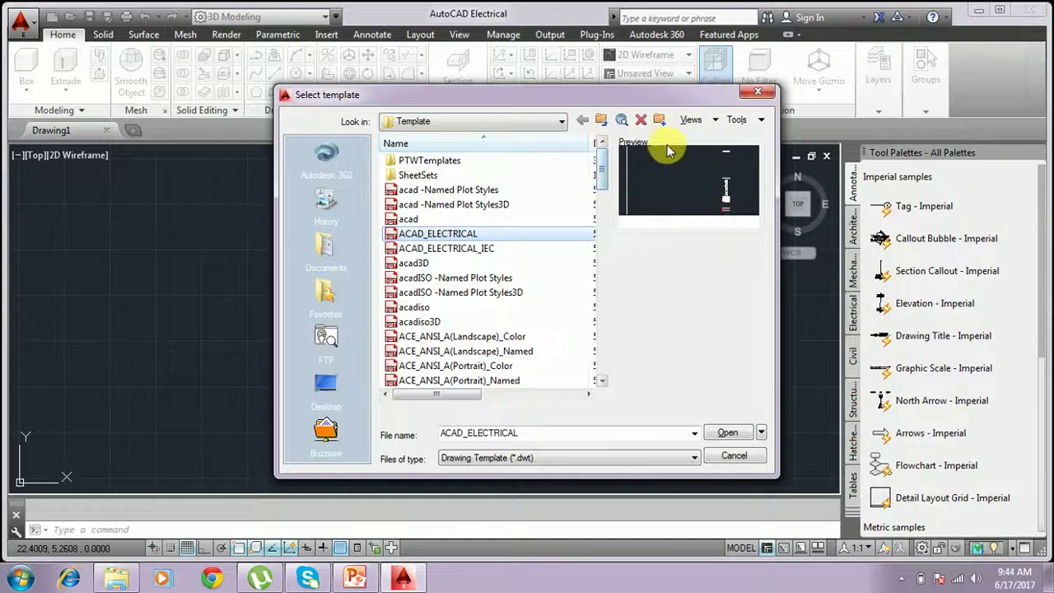
click(407, 219)
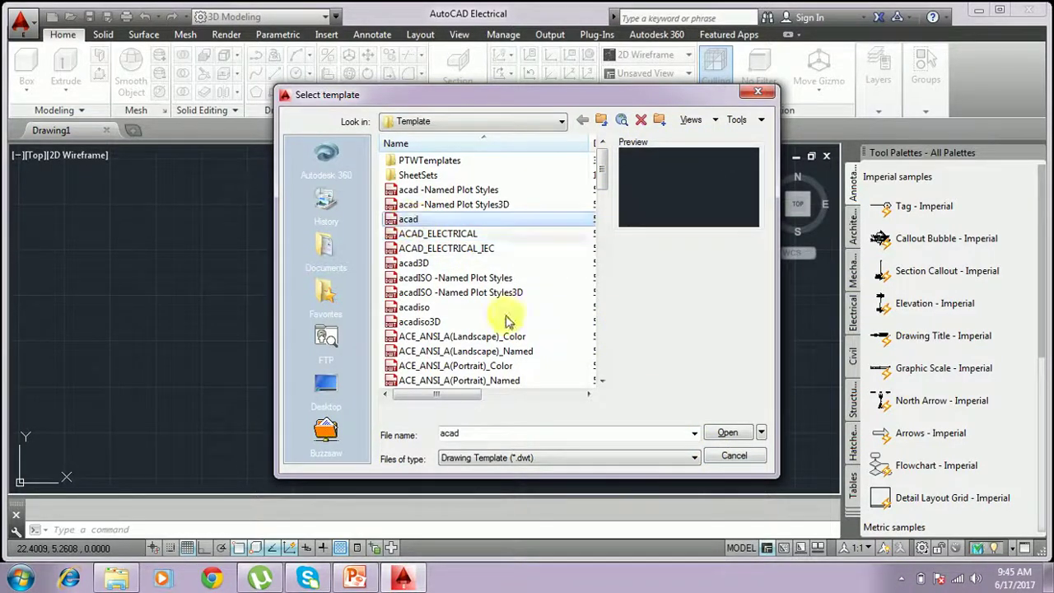
click(728, 437)
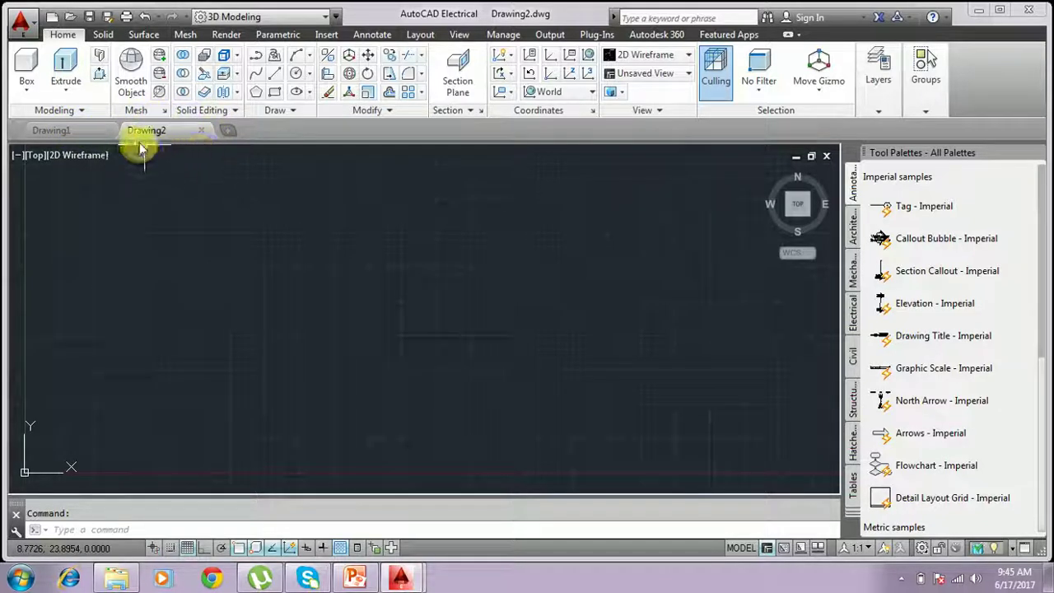
Present slide 3, AutoCAD Electrical Workspace, full screen in PowerPoint, then end the show
click(352, 579)
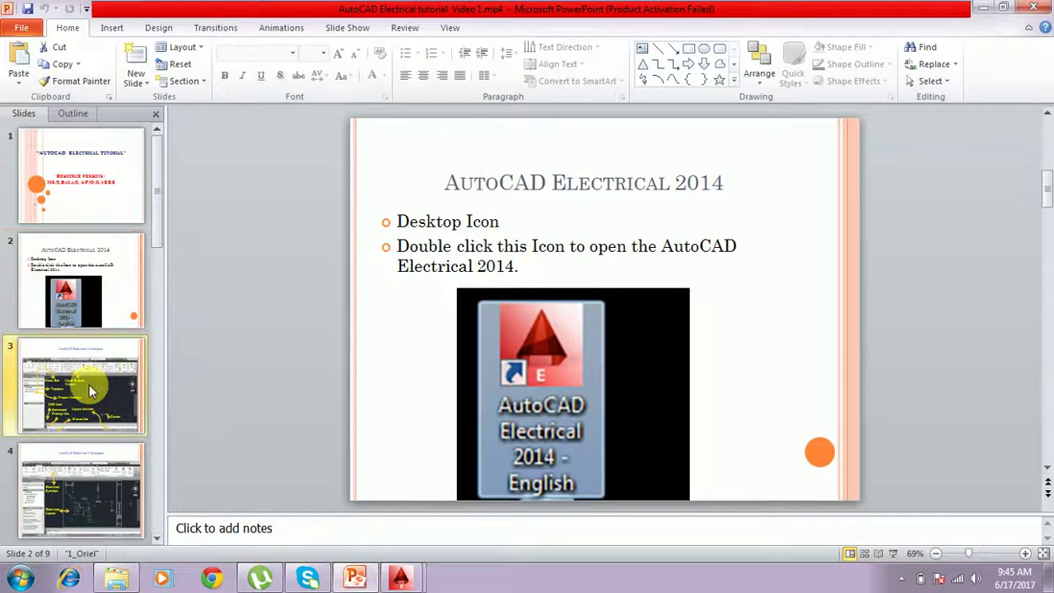
click(89, 385)
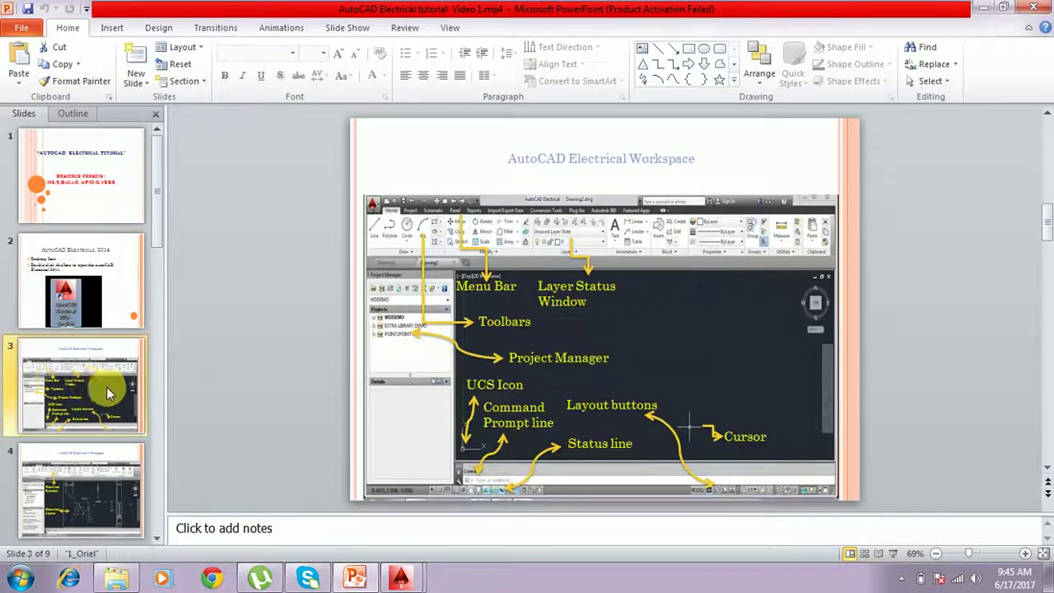
click(893, 553)
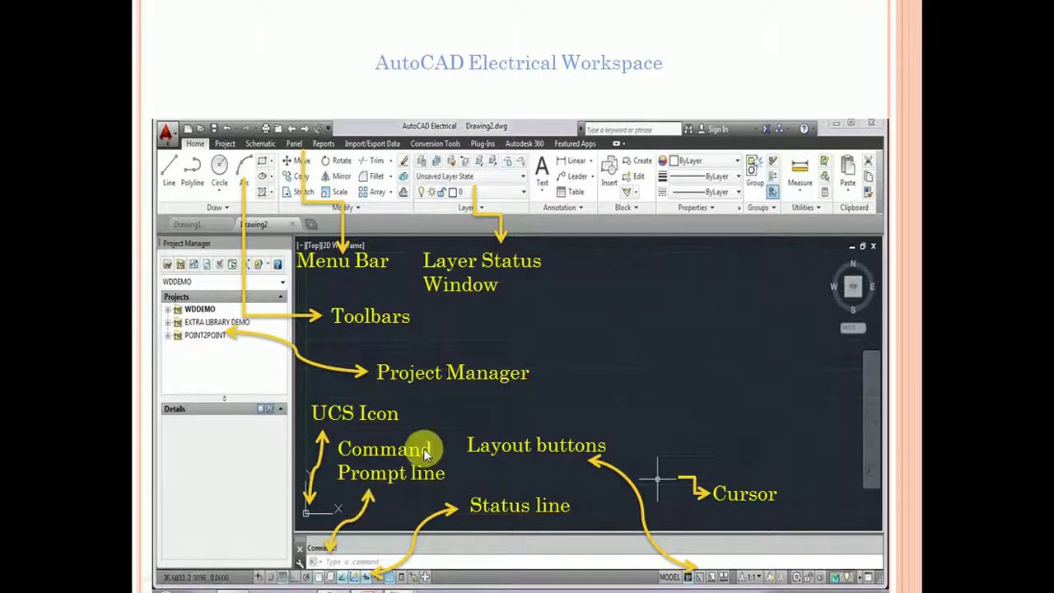
key(Escape)
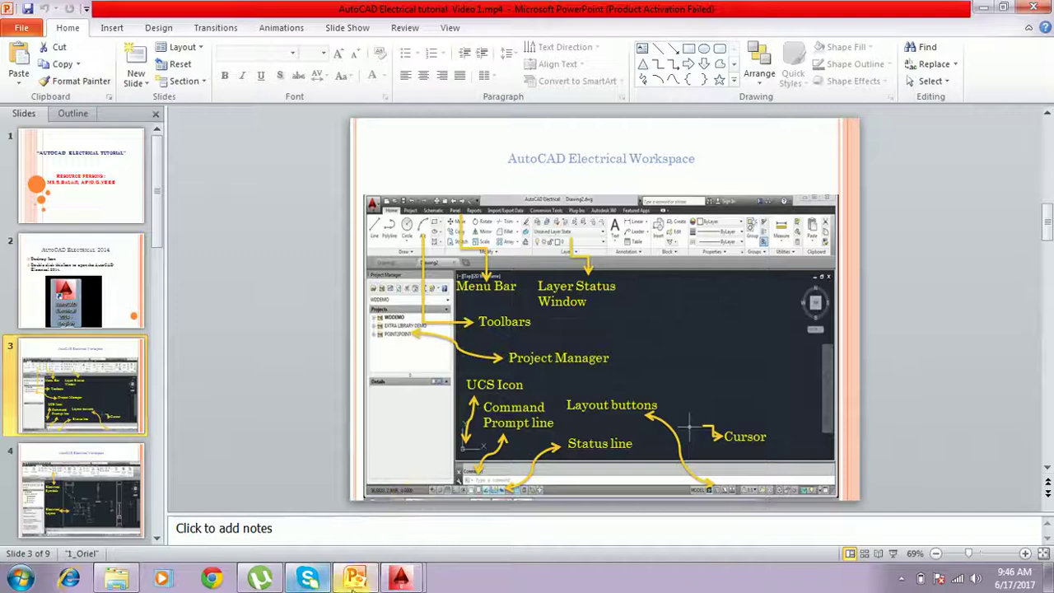
Close Drawing2.dwg from the AutoCAD taskbar preview, keeping Drawing1 open
mouse_move(400, 578)
click(449, 499)
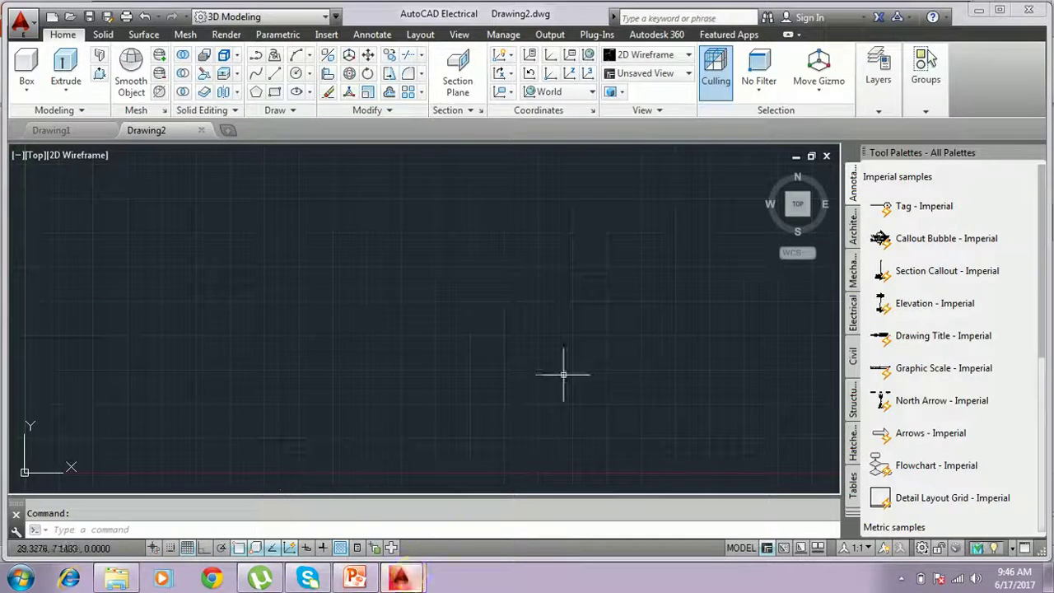
click(369, 570)
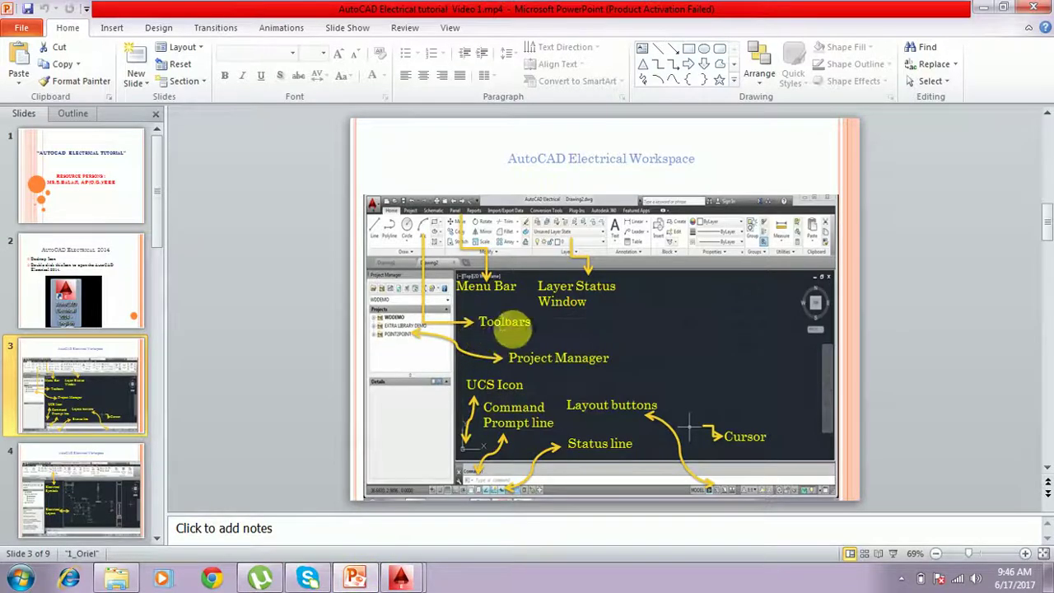
mouse_move(400, 577)
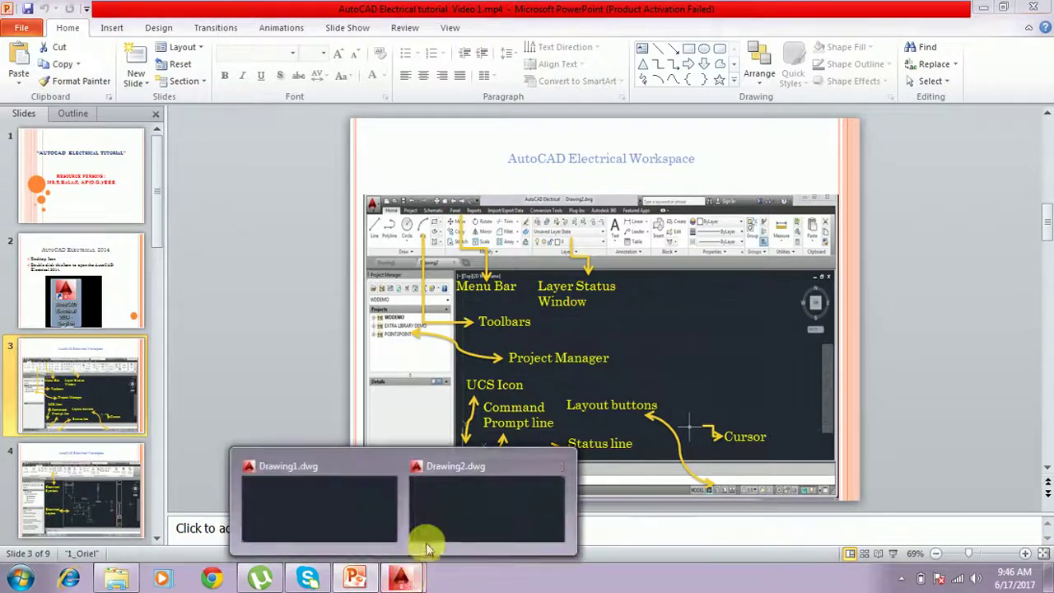
click(558, 469)
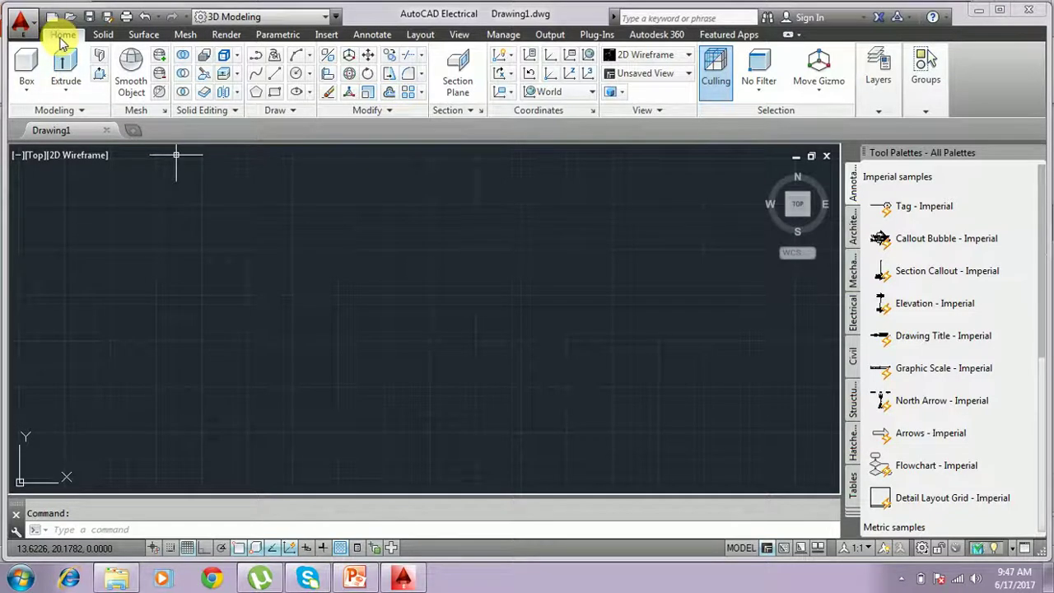
Switch AutoCAD to the ACADE & 2D Drafting & Annotation workspace and return to PowerPoint
click(338, 18)
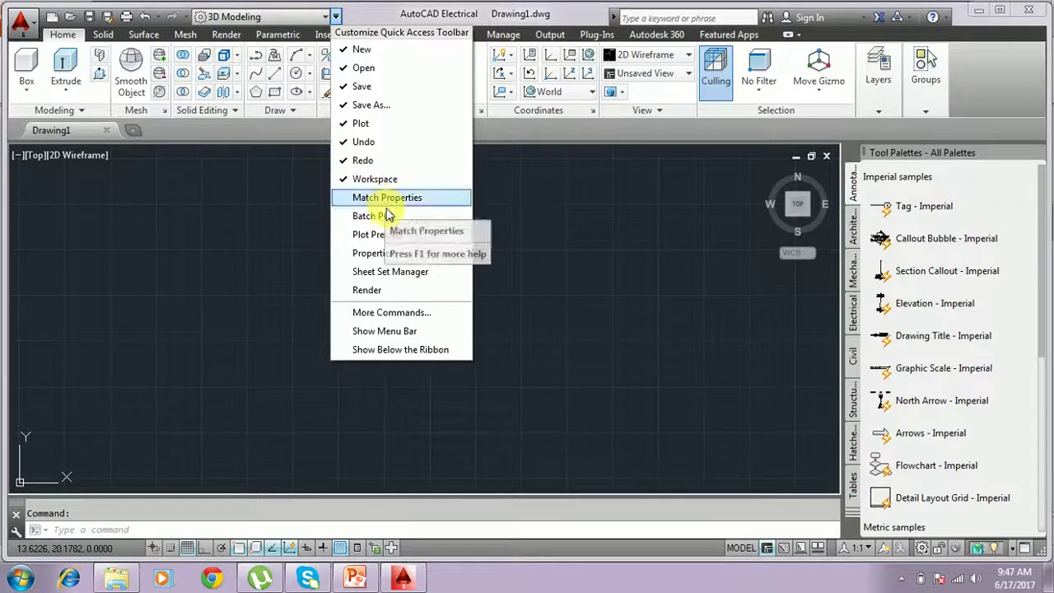
click(325, 17)
click(325, 16)
click(326, 16)
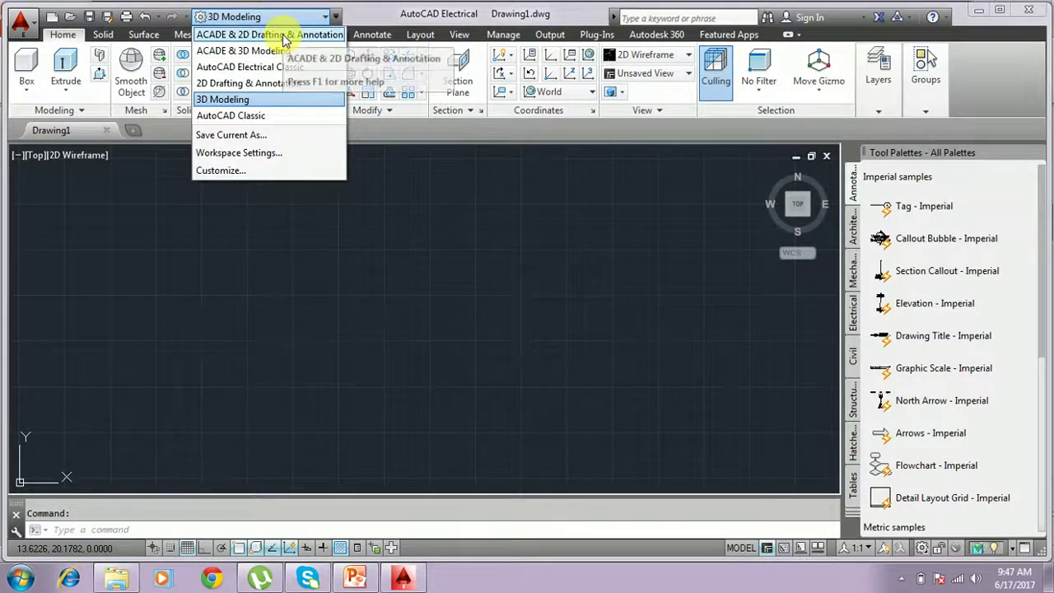
click(283, 36)
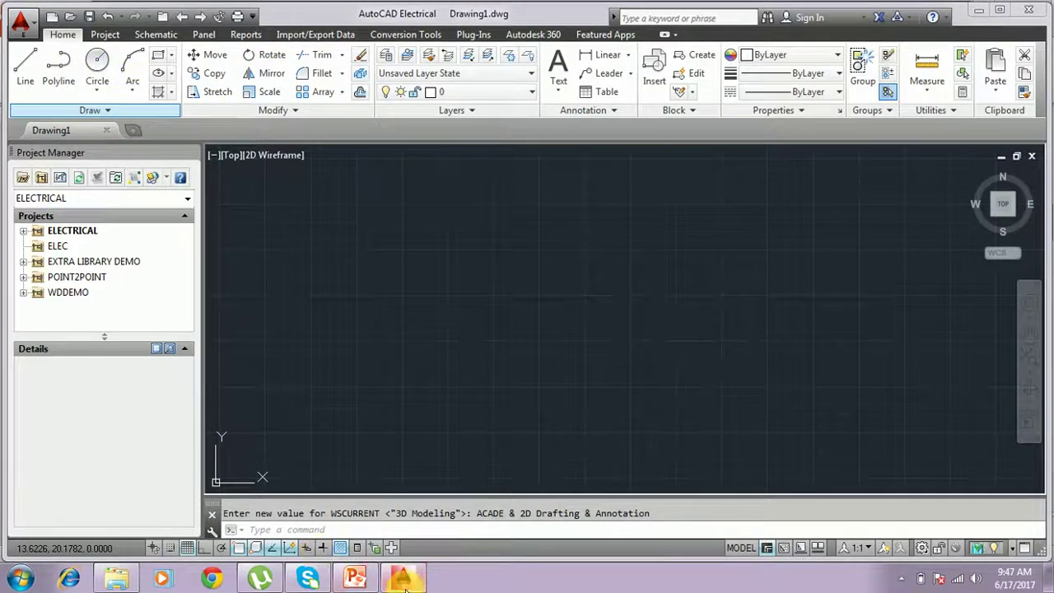
click(354, 581)
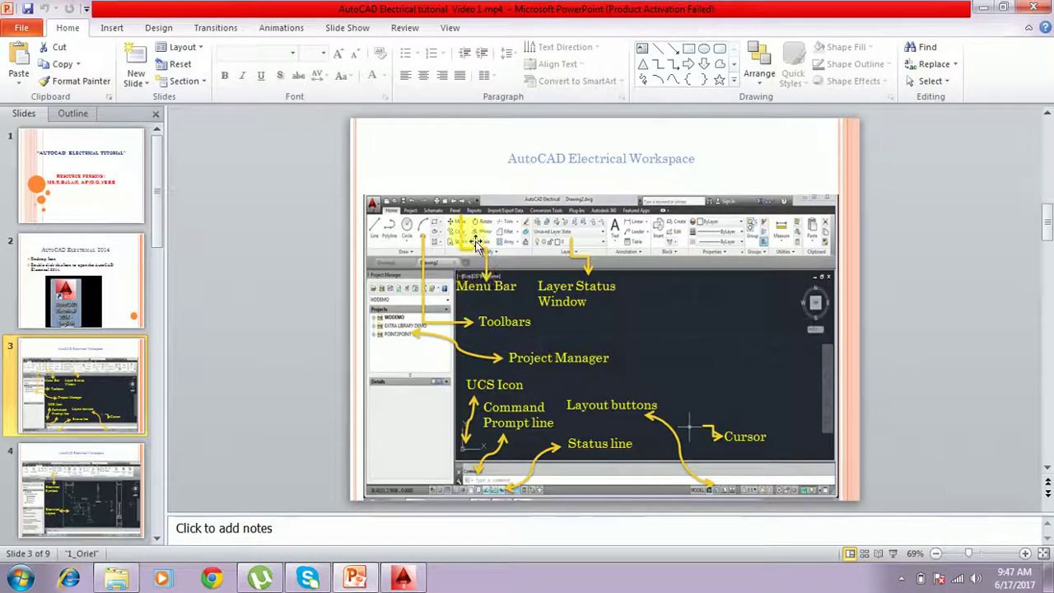
click(402, 579)
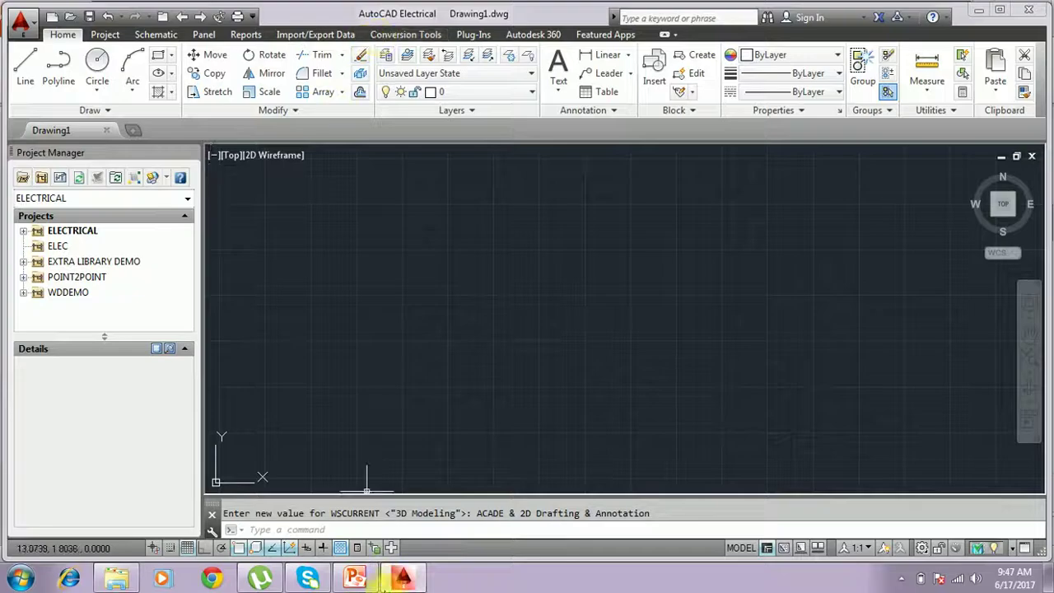
click(359, 580)
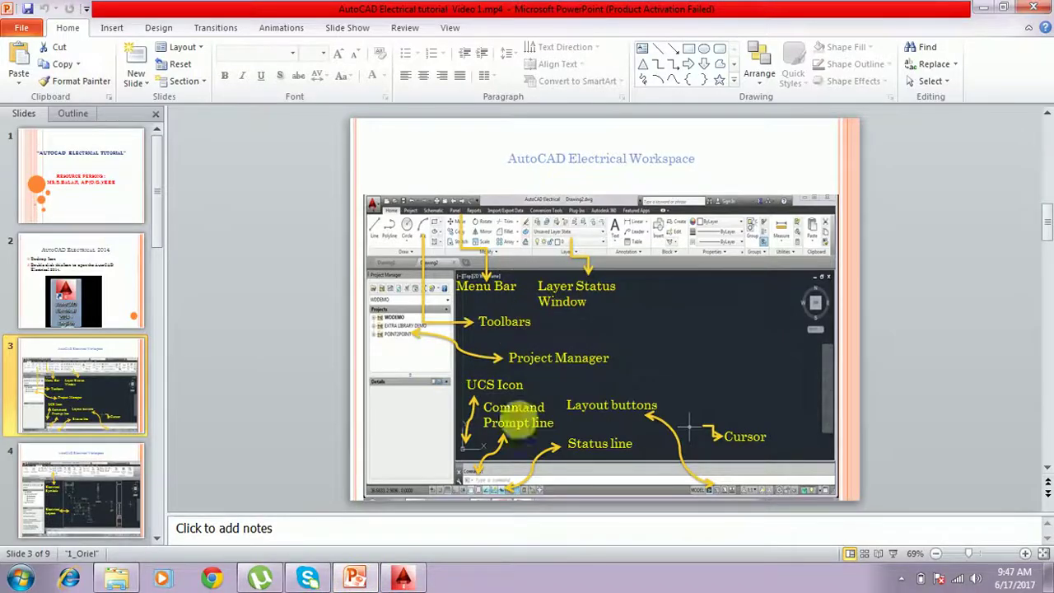
click(402, 579)
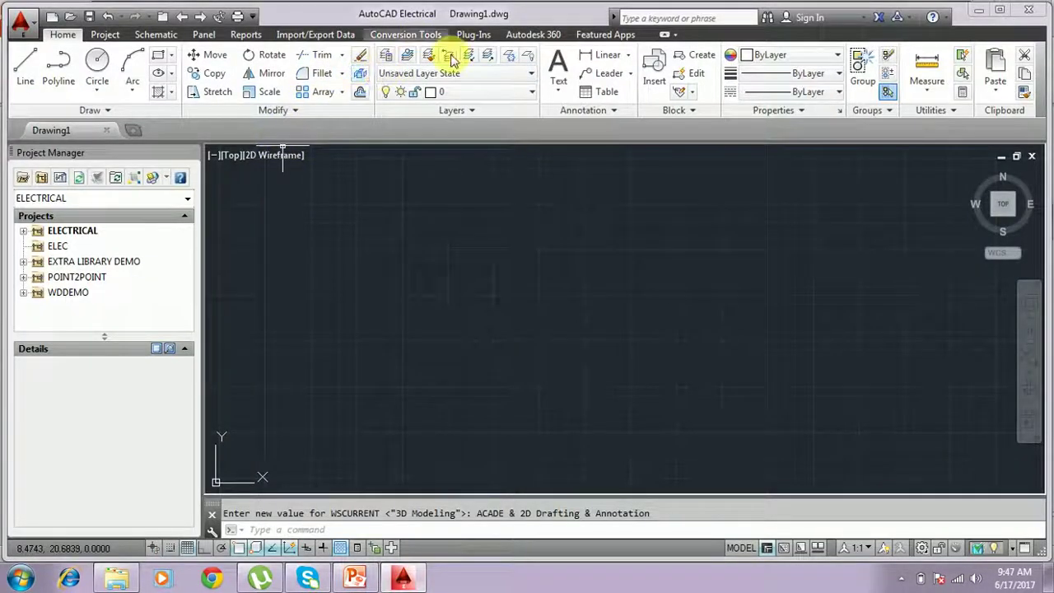
click(449, 111)
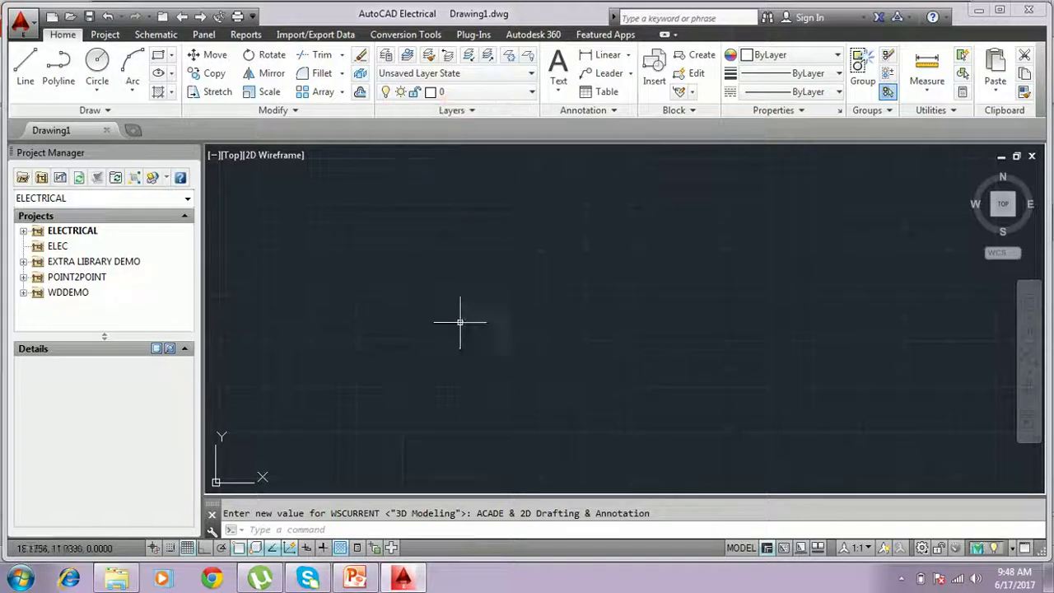
click(395, 540)
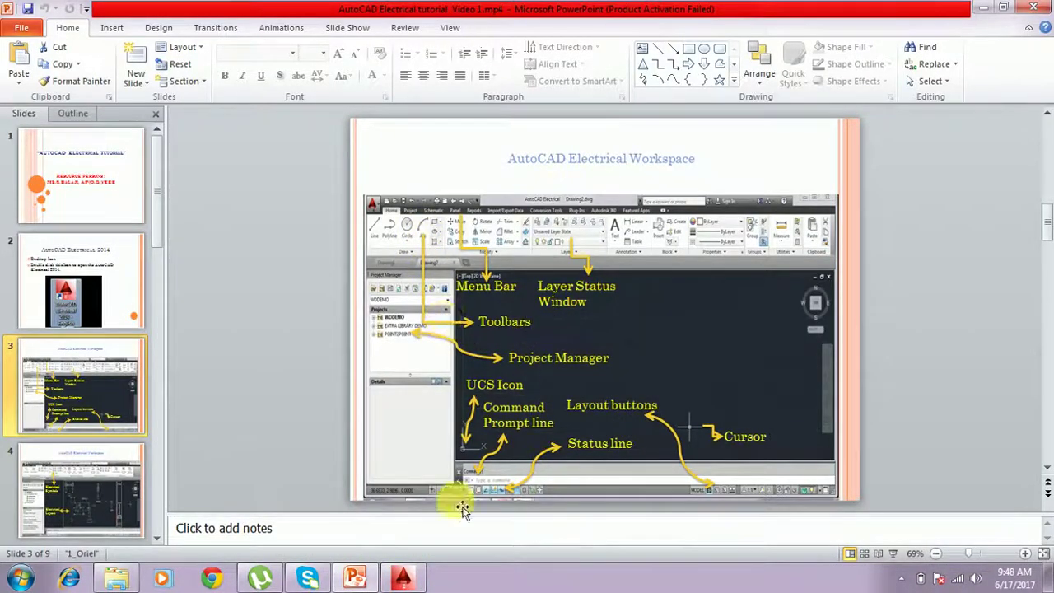
click(402, 576)
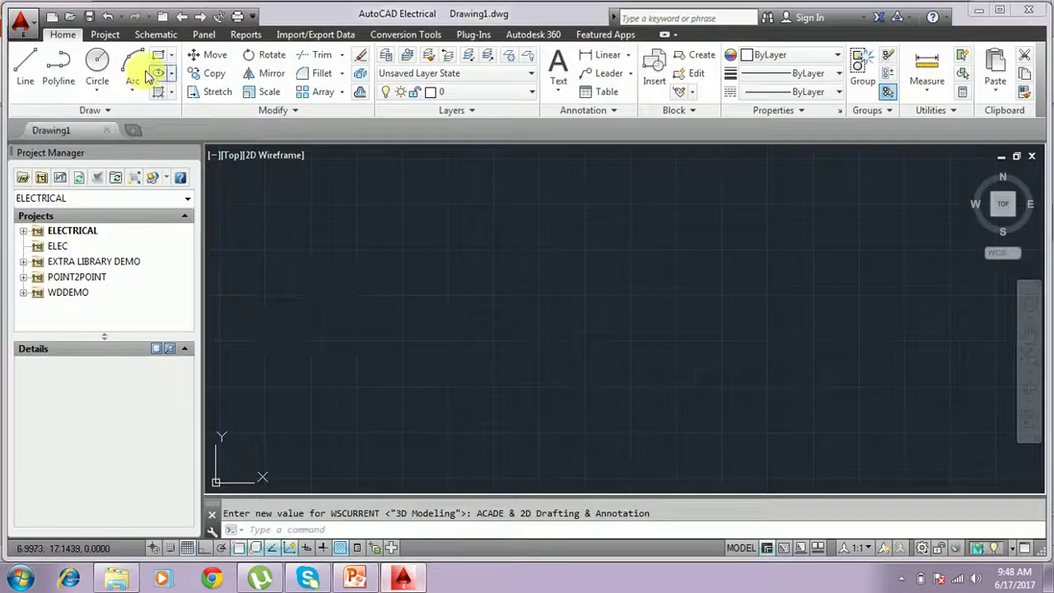
click(102, 110)
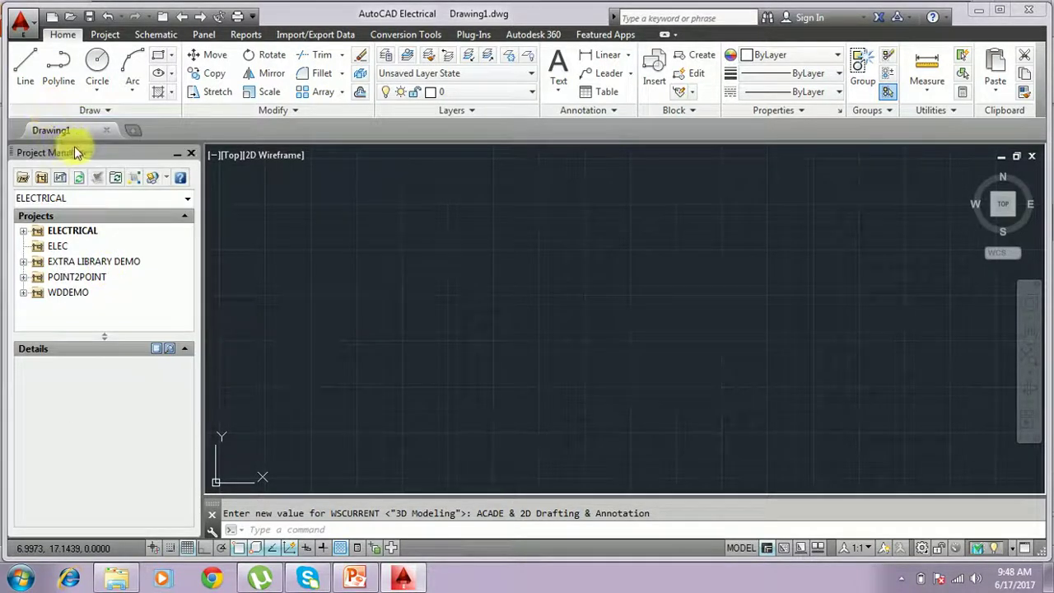
click(100, 114)
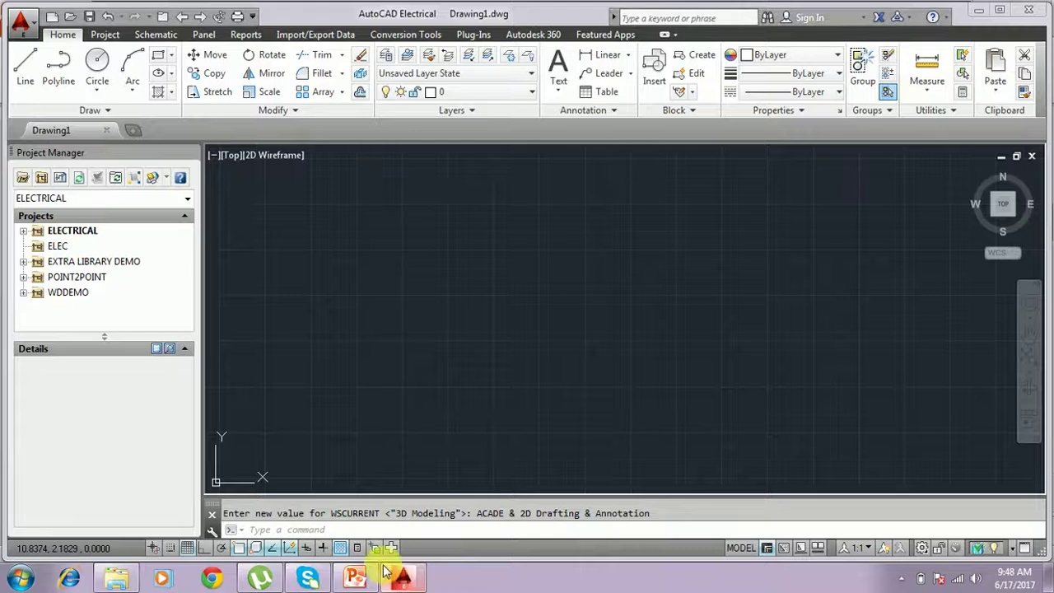
mouse_move(401, 583)
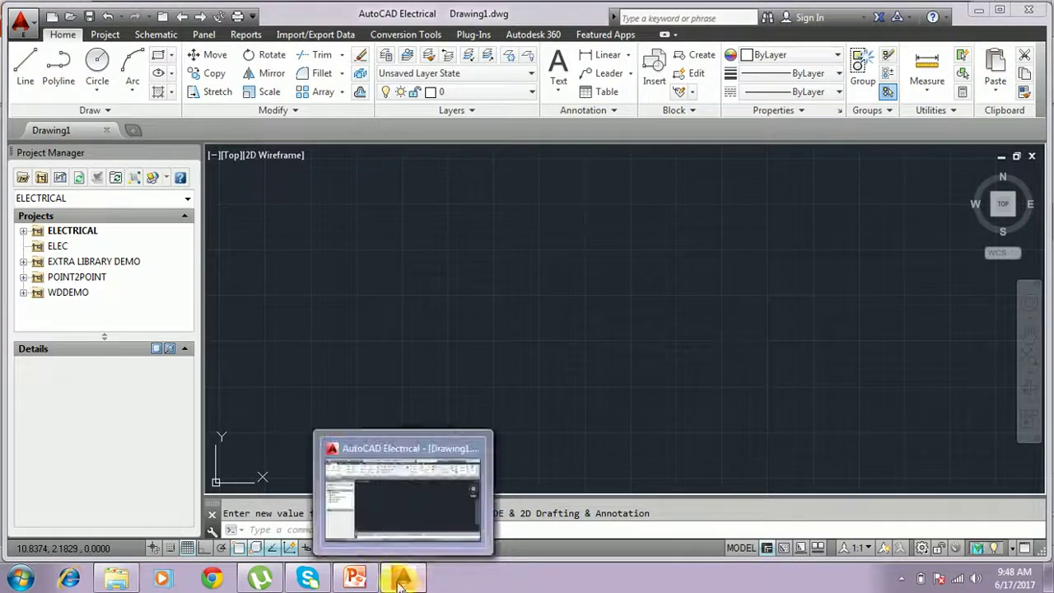
click(354, 580)
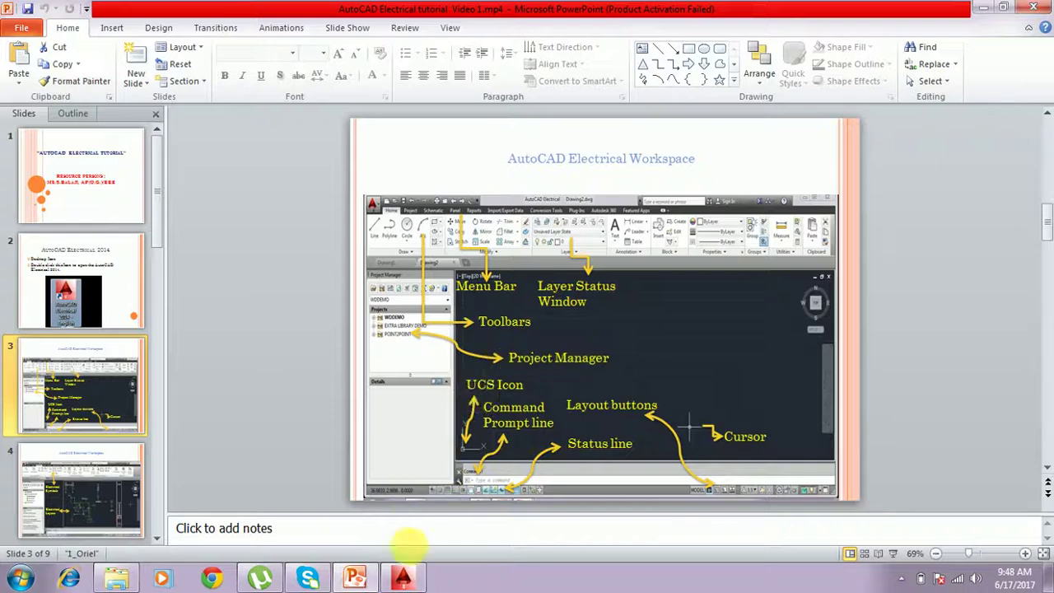
click(402, 579)
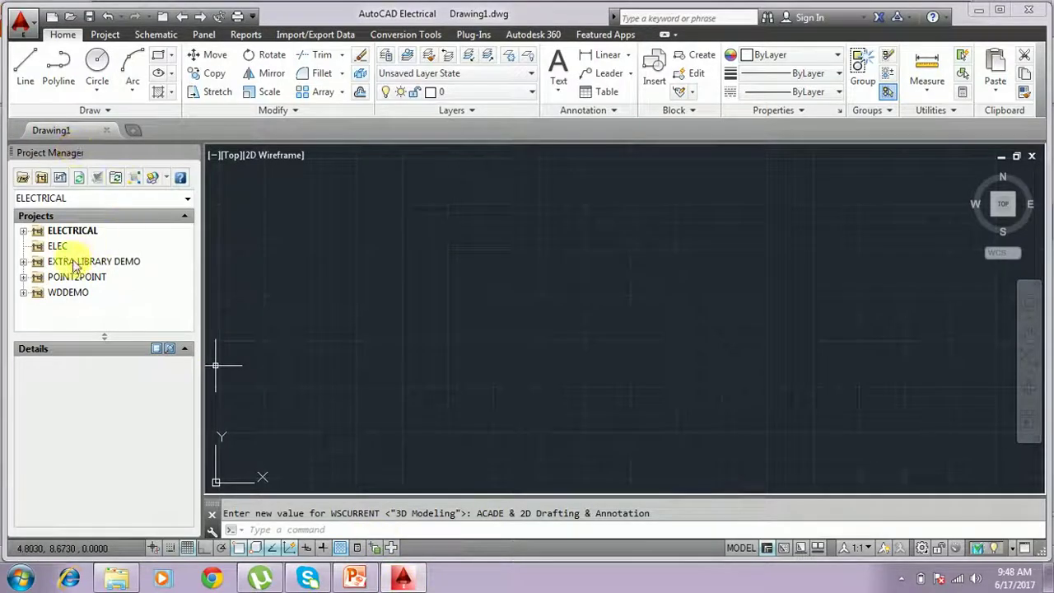
Expand the ELECTRICAL project to show elec1.dwg and turn on live coordinates
click(24, 231)
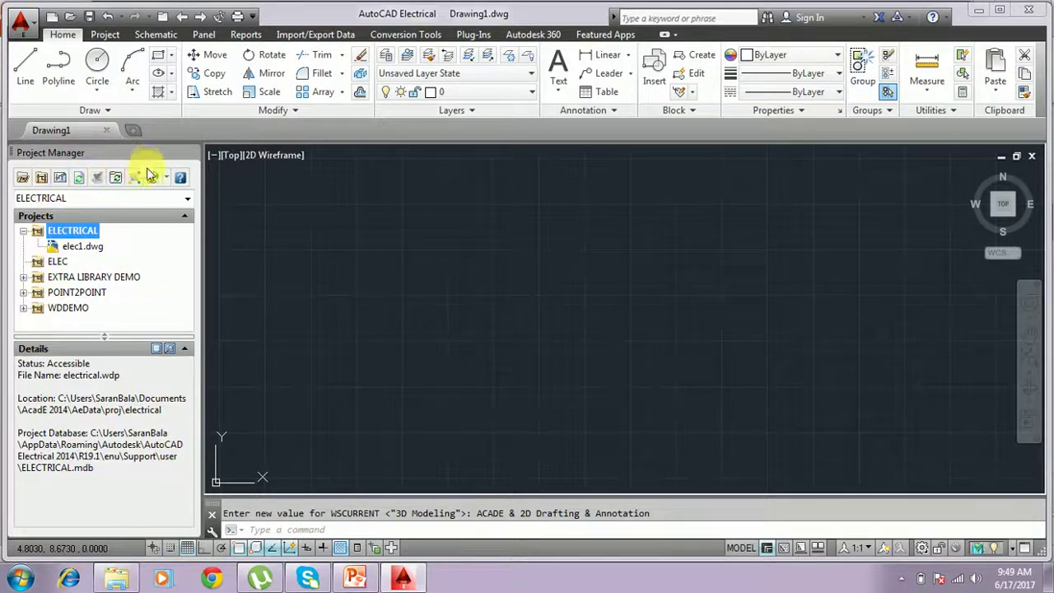
click(360, 581)
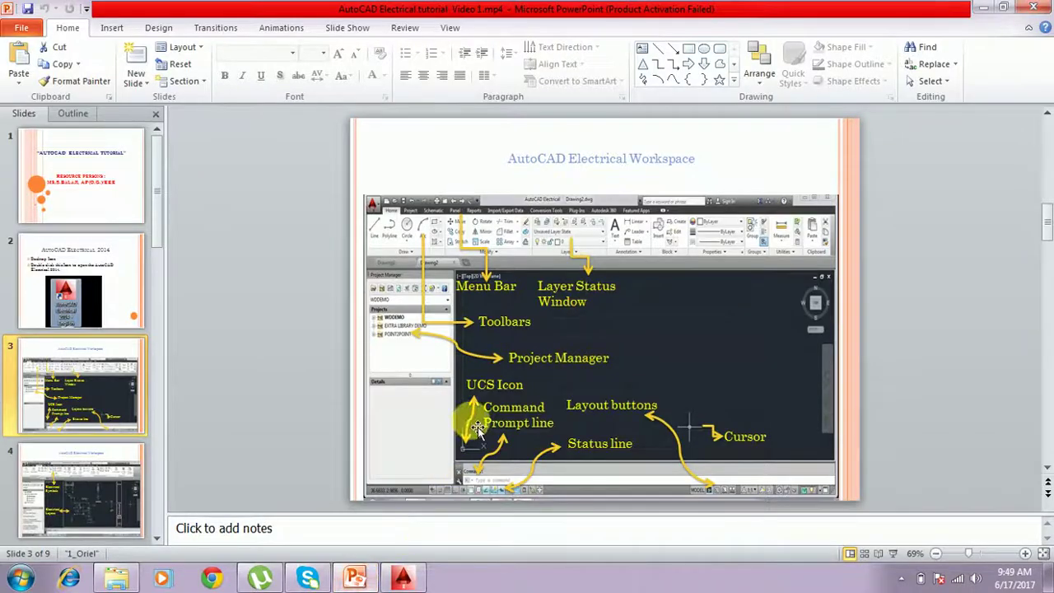
click(403, 581)
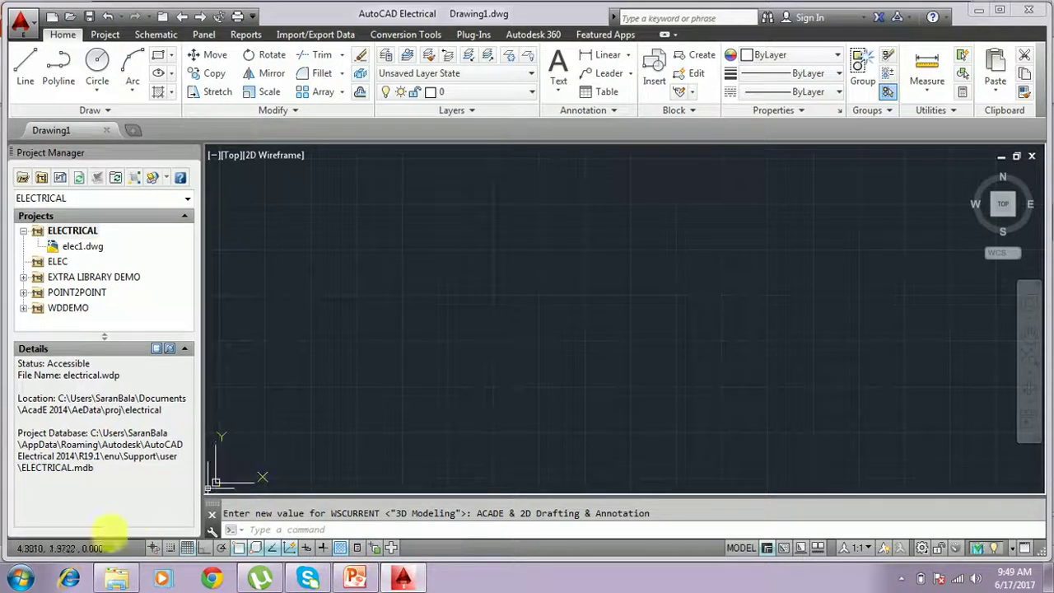
click(66, 549)
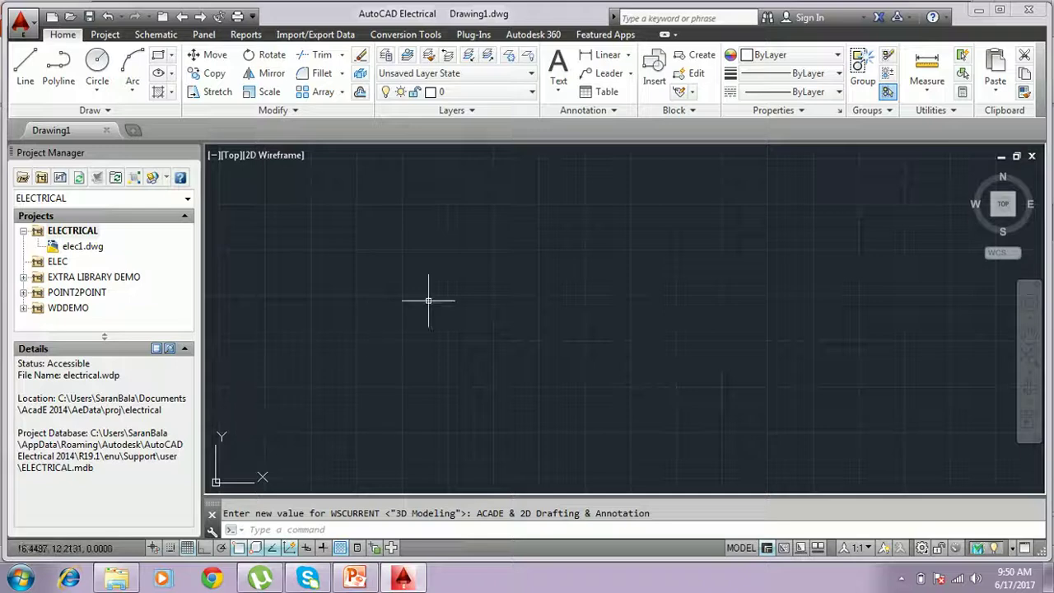
click(354, 579)
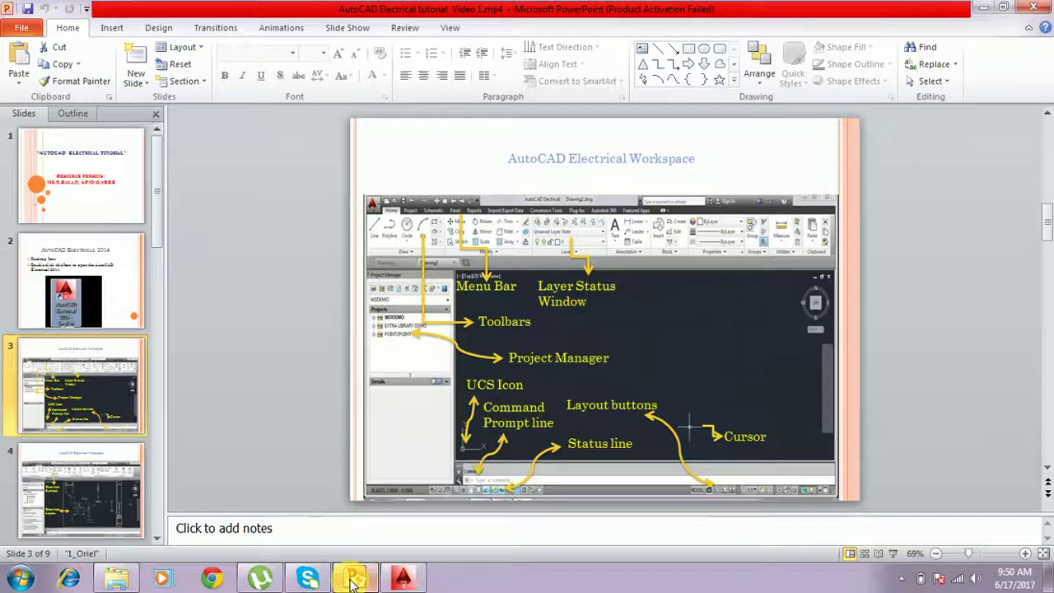
click(403, 579)
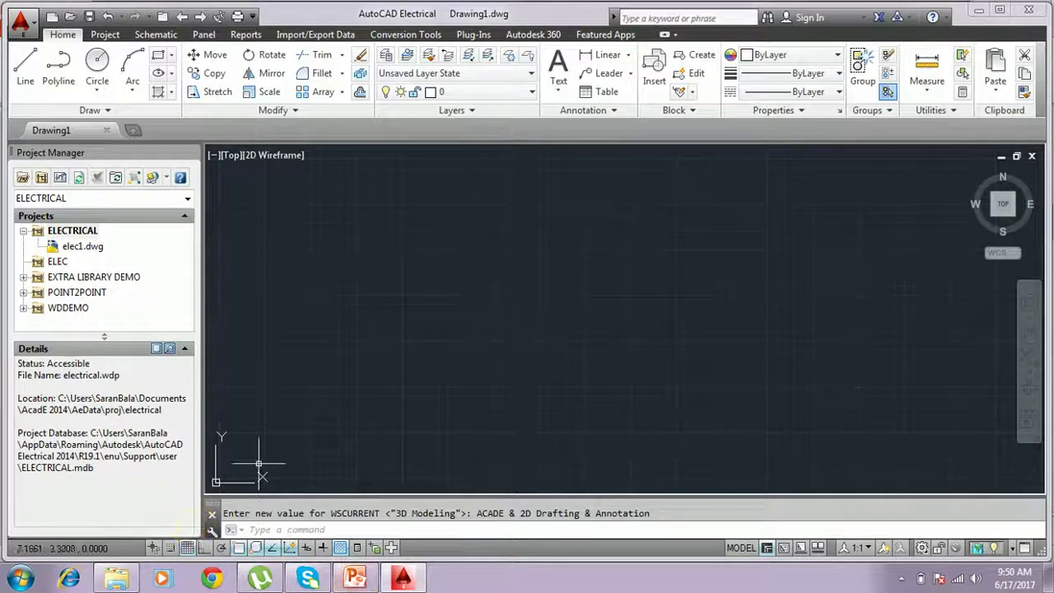
click(354, 579)
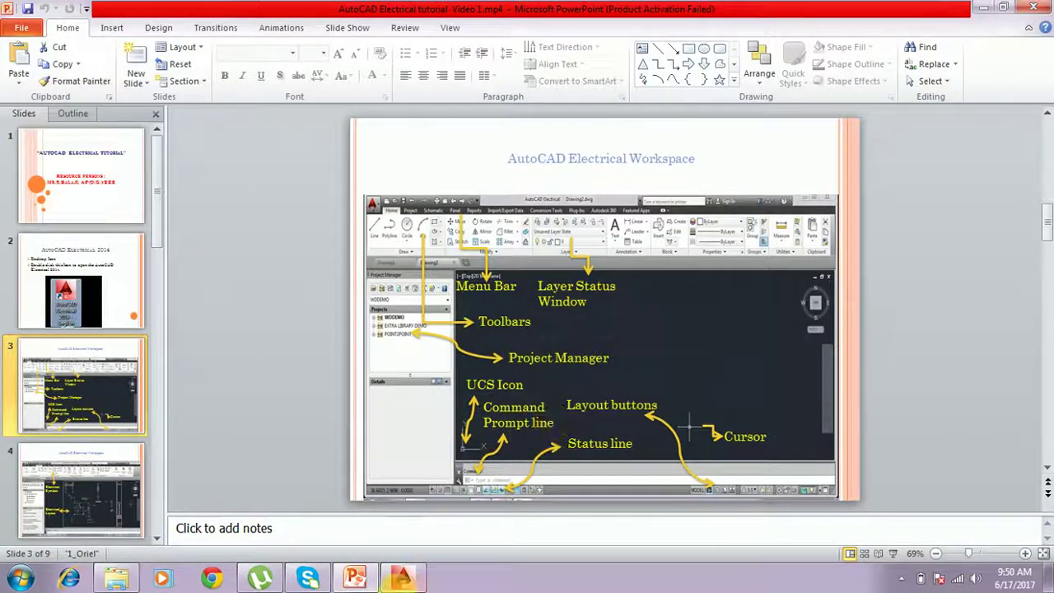
click(402, 579)
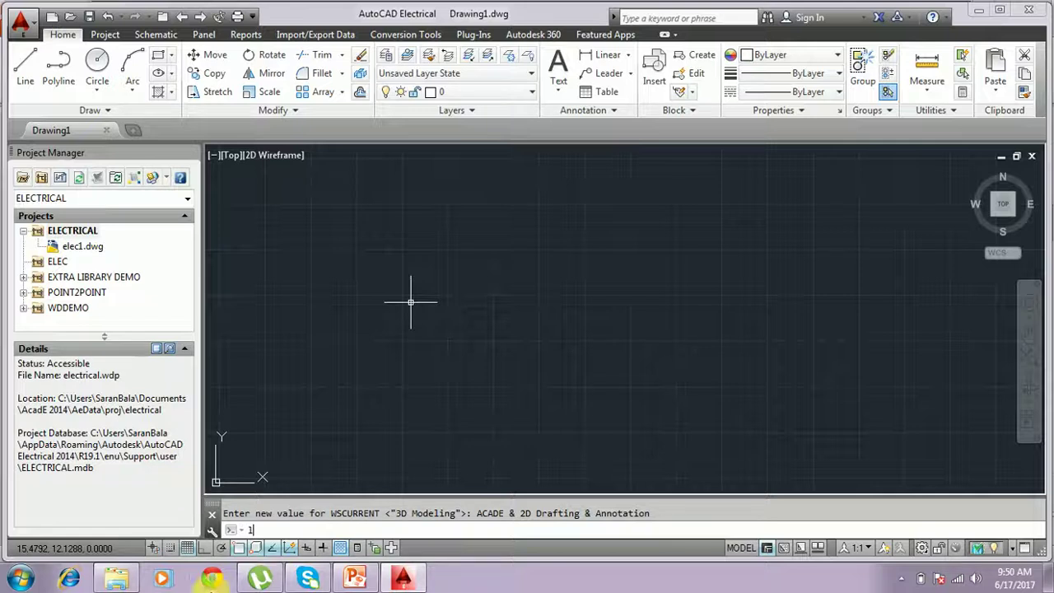
Start the LINE command from its typed alias, then cancel it
text(i)
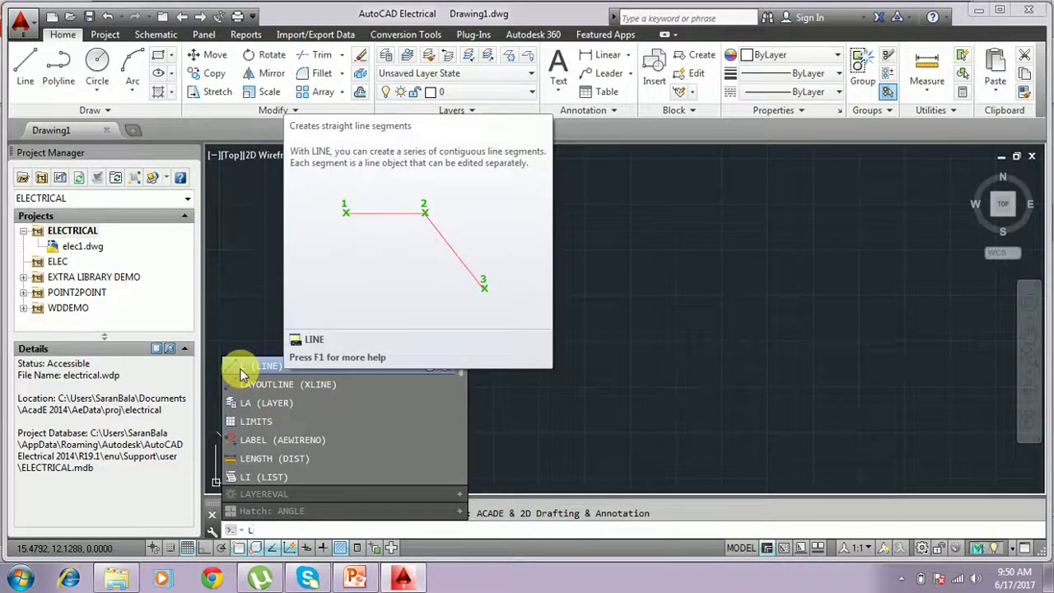
key(Down)
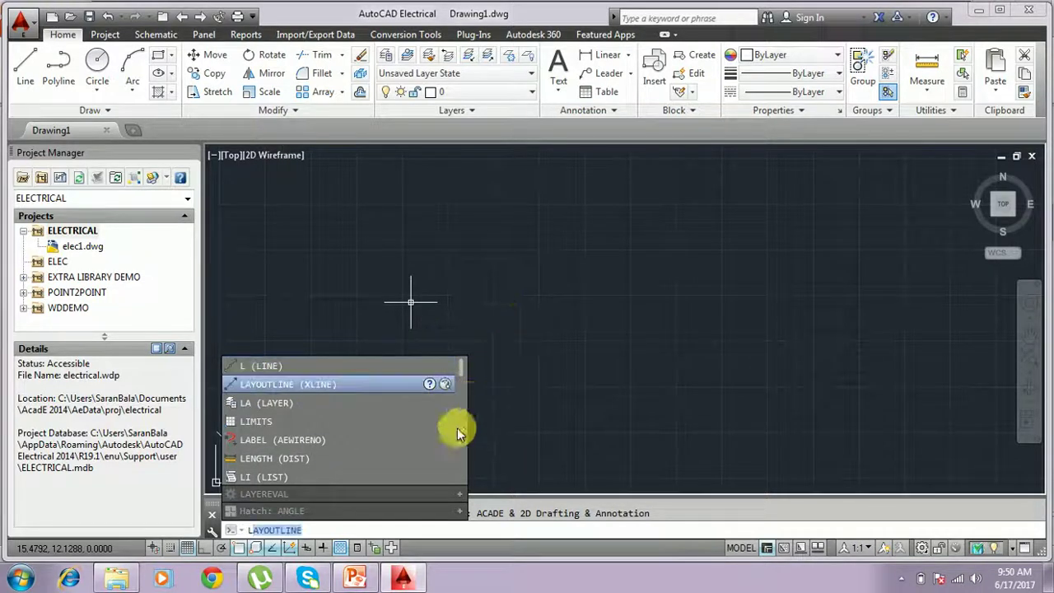
click(272, 531)
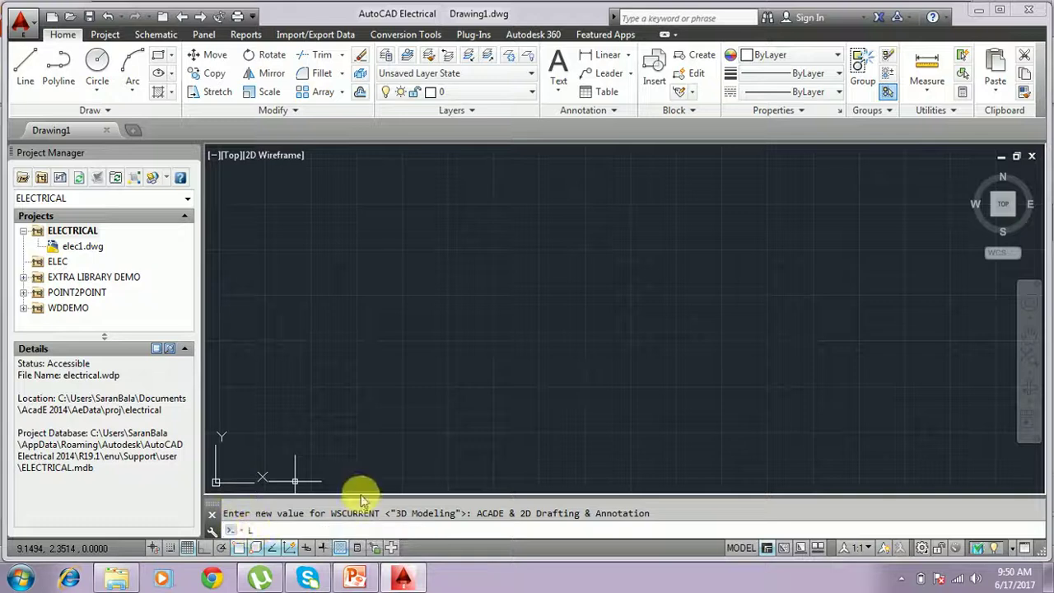
key(Return)
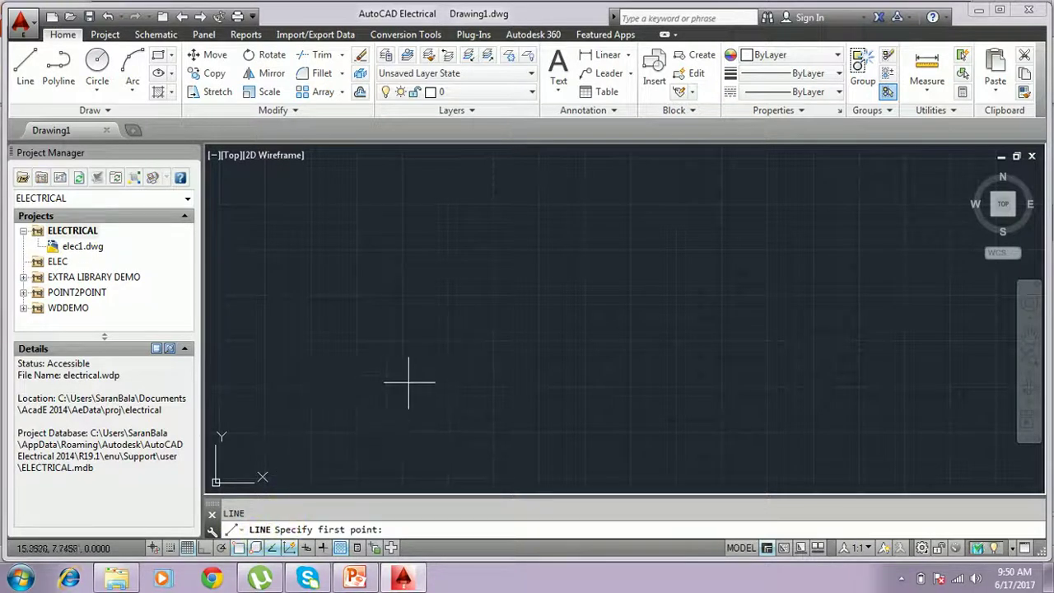
key(Escape)
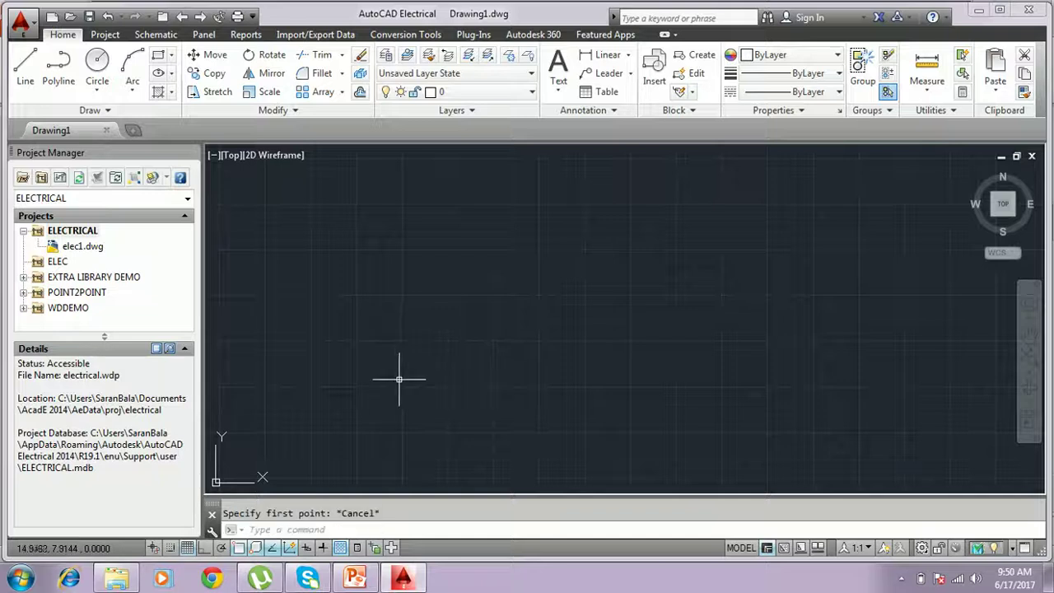
Draw a closed four-cornered line outline in the middle of the drawing area
click(23, 70)
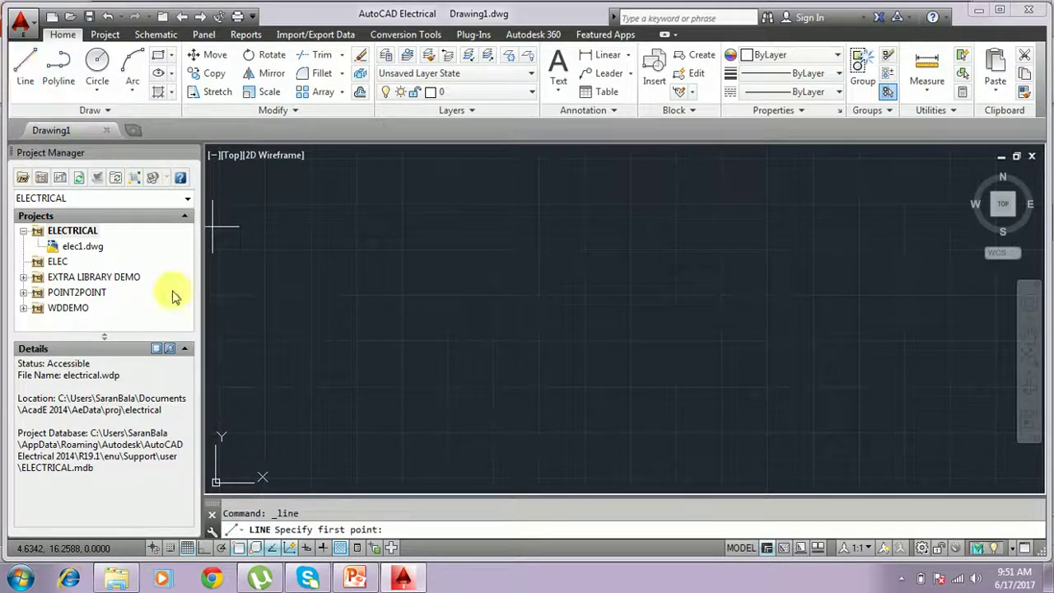
click(376, 274)
click(605, 271)
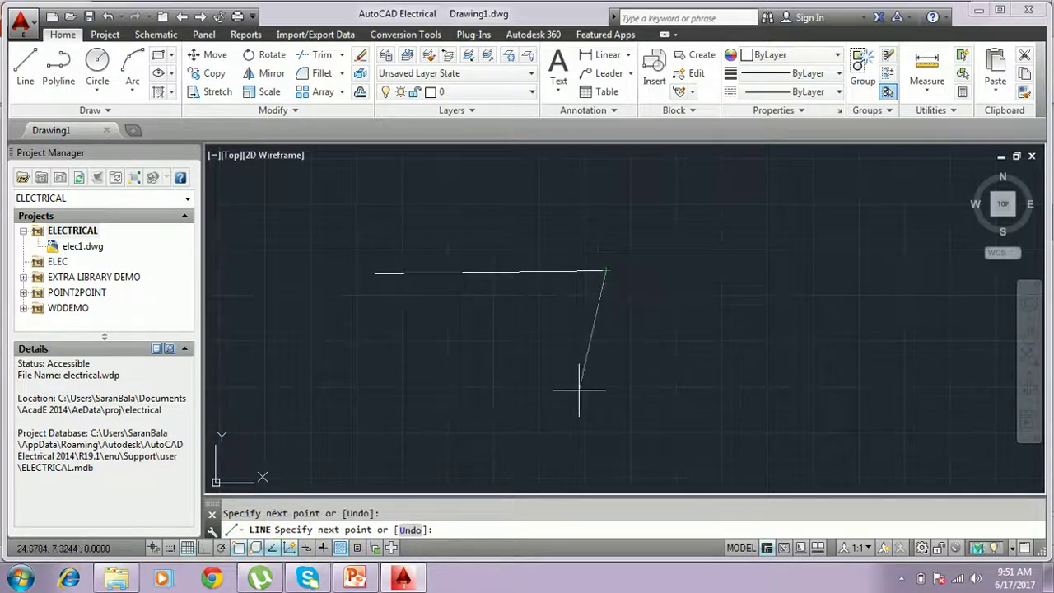
click(574, 408)
click(401, 404)
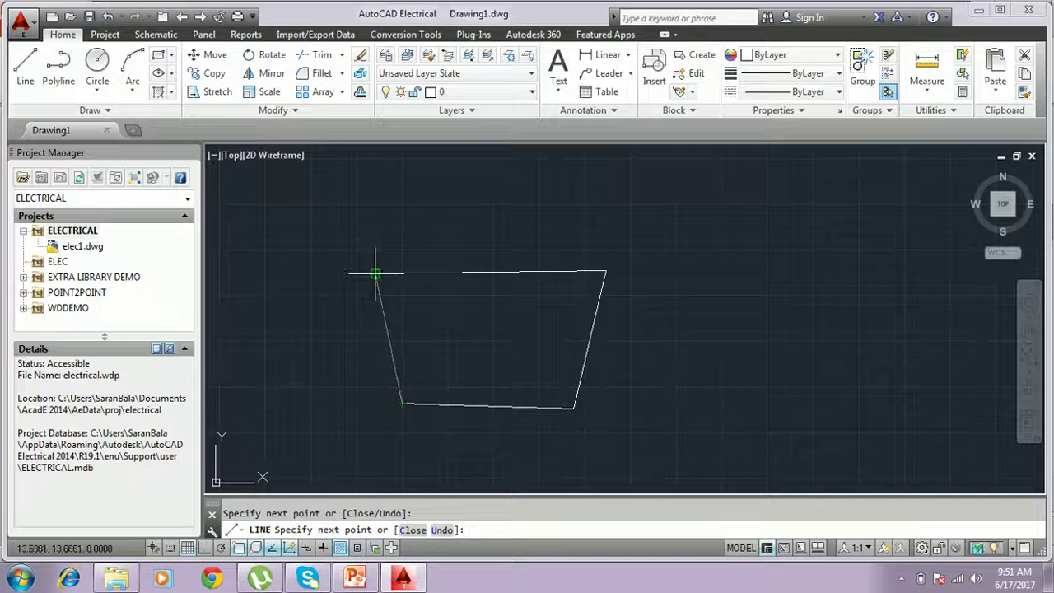
click(376, 274)
key(Escape)
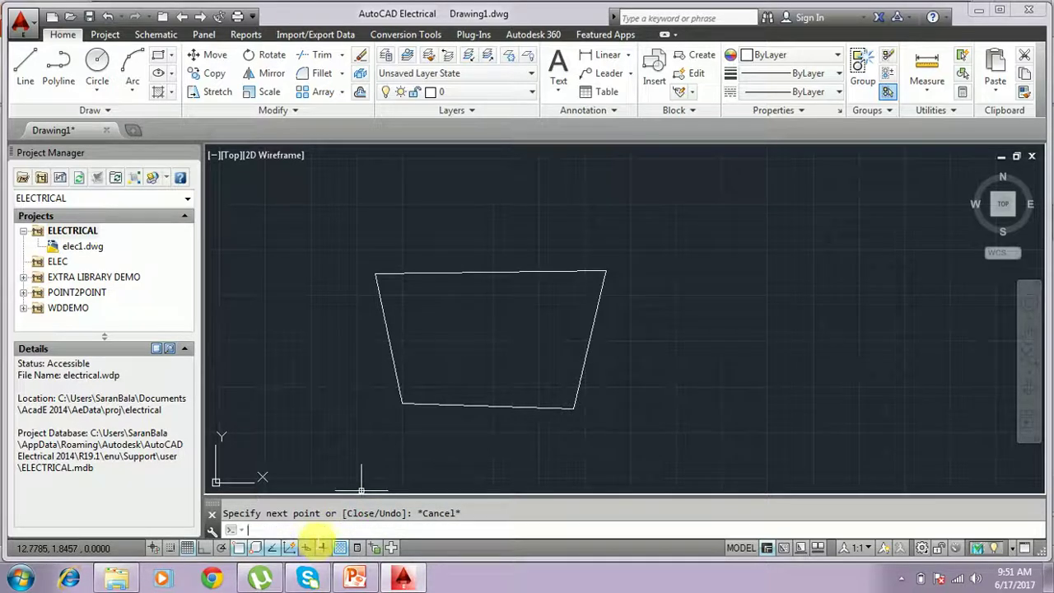
Open the LINETYPE settings and close them without changes
text(L)
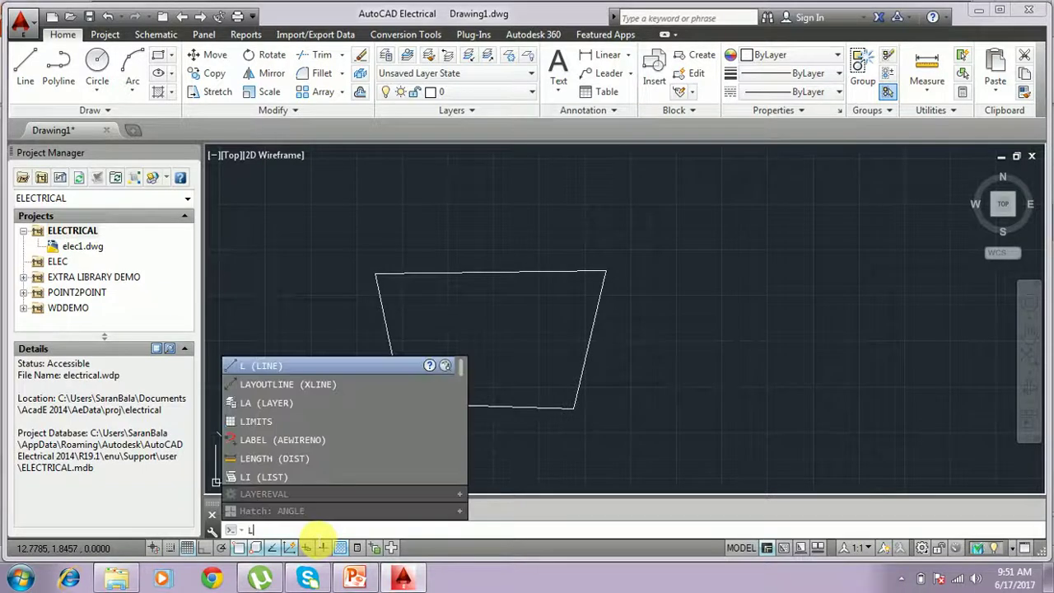
text(I)
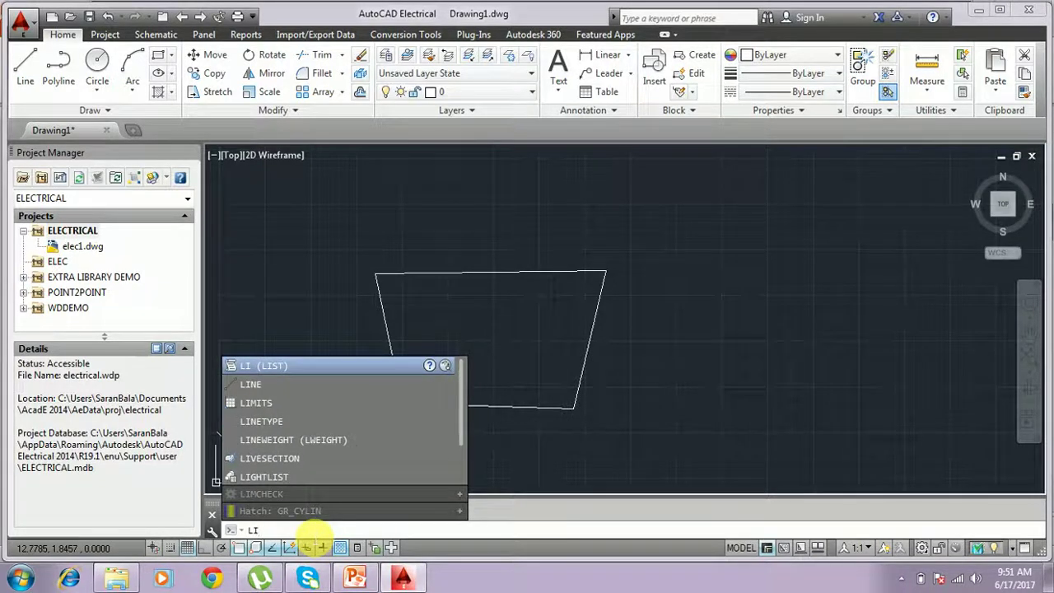
text(ne)
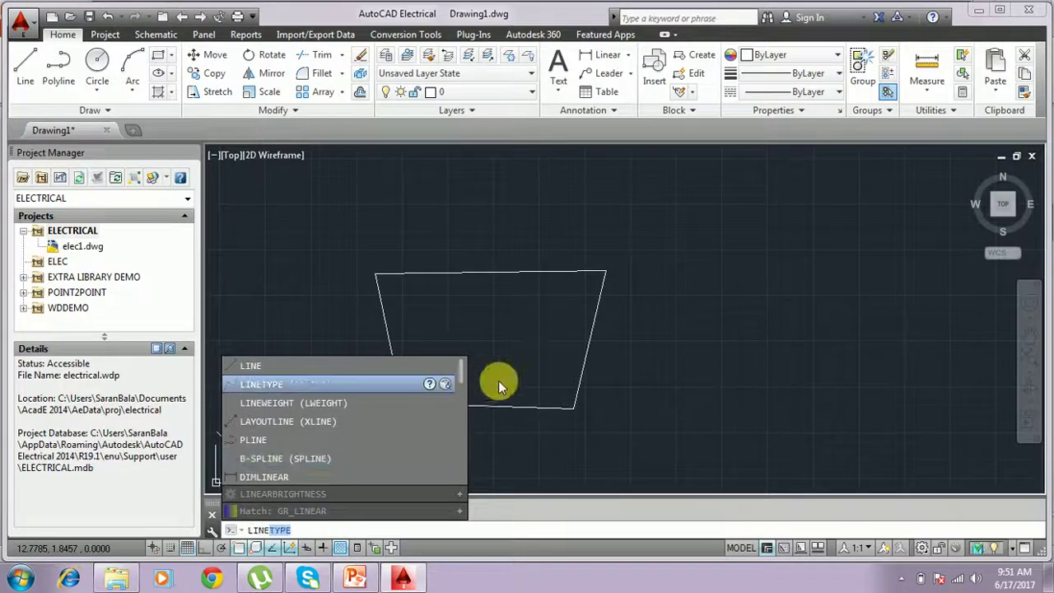
click(483, 537)
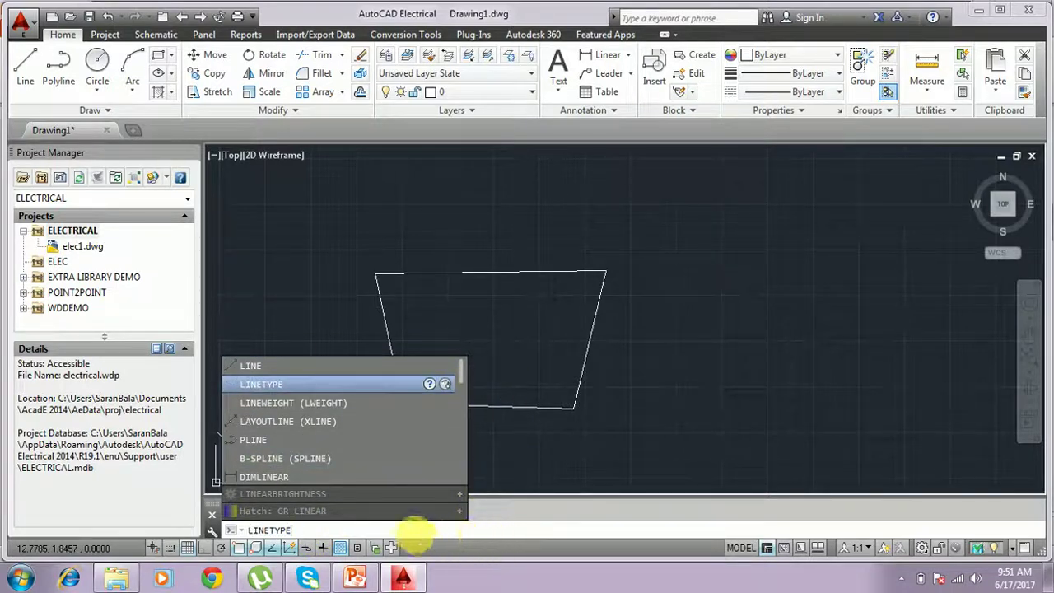
key(Return)
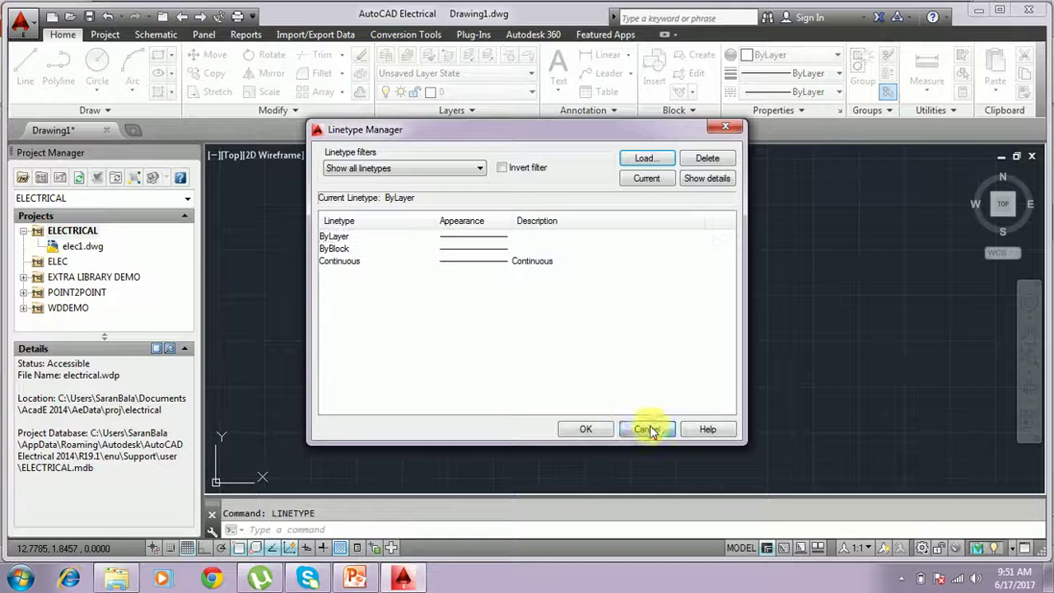
click(647, 426)
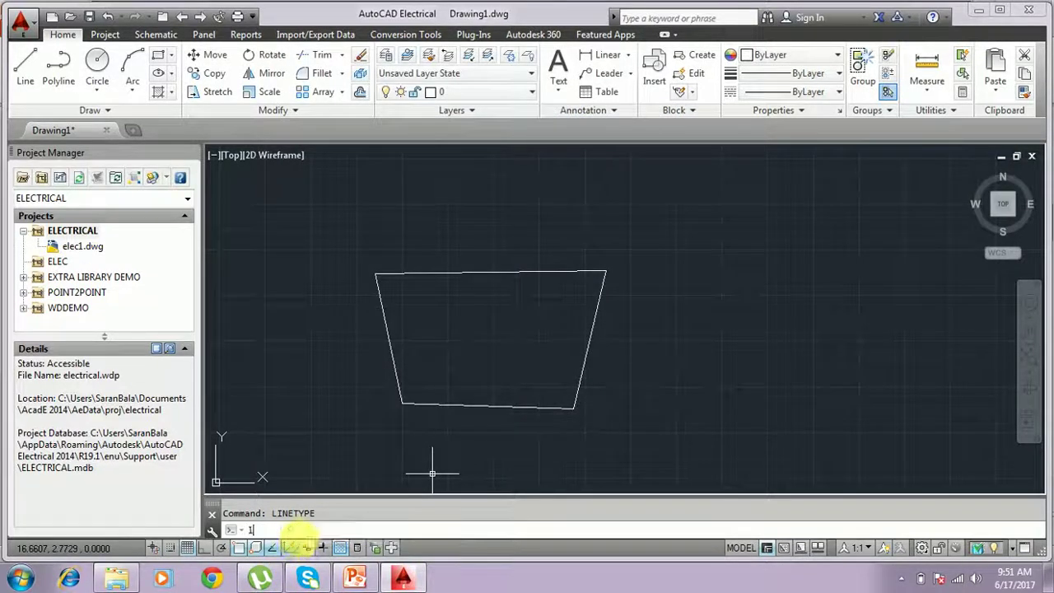
Draw a second closed four-sided shape with the L line command
text(l)
key(Return)
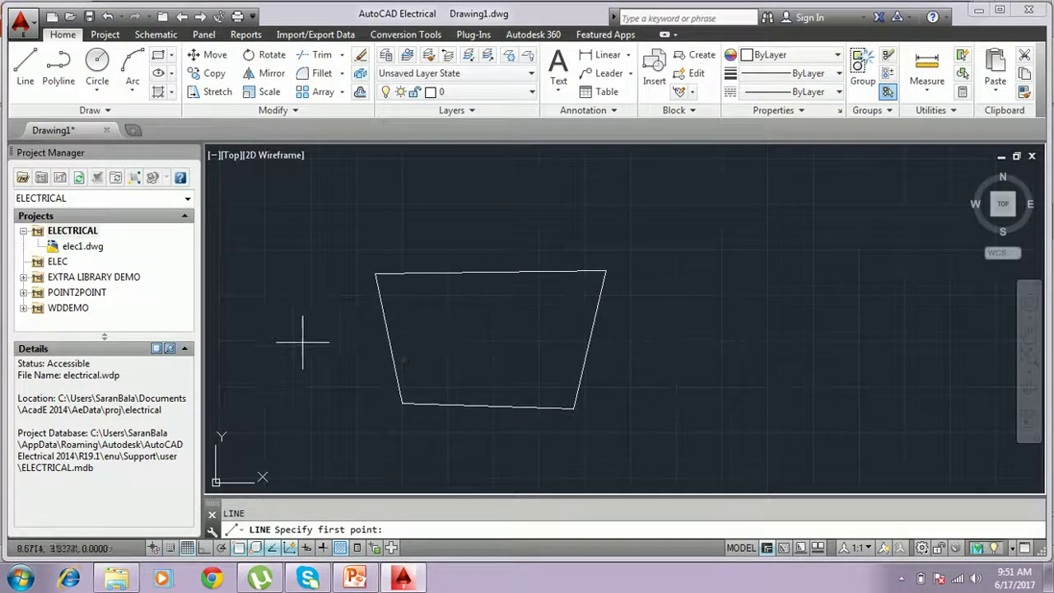
click(273, 336)
click(443, 310)
click(476, 454)
click(376, 473)
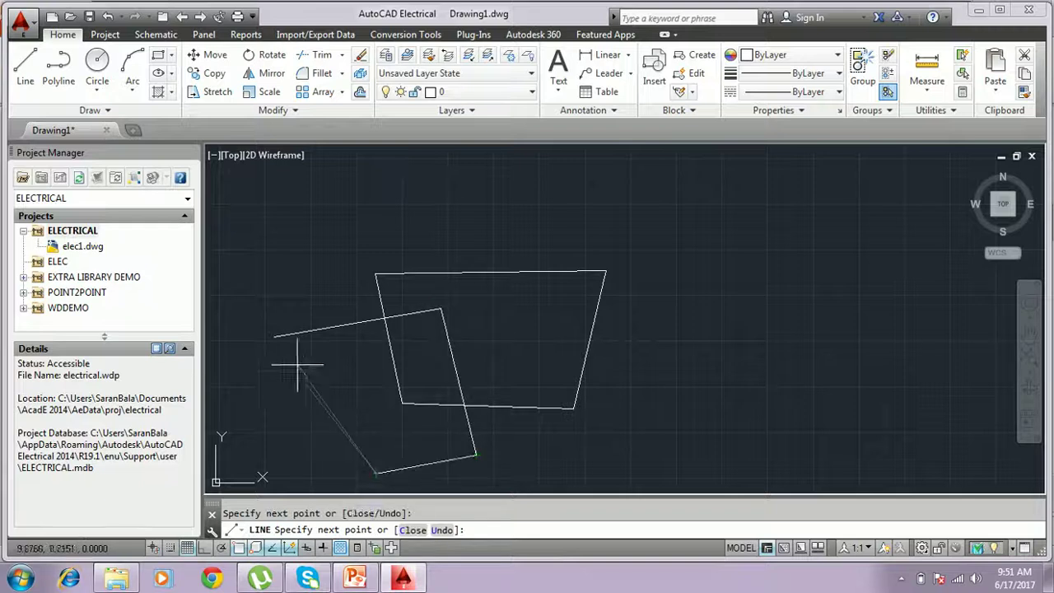
click(278, 336)
key(Escape)
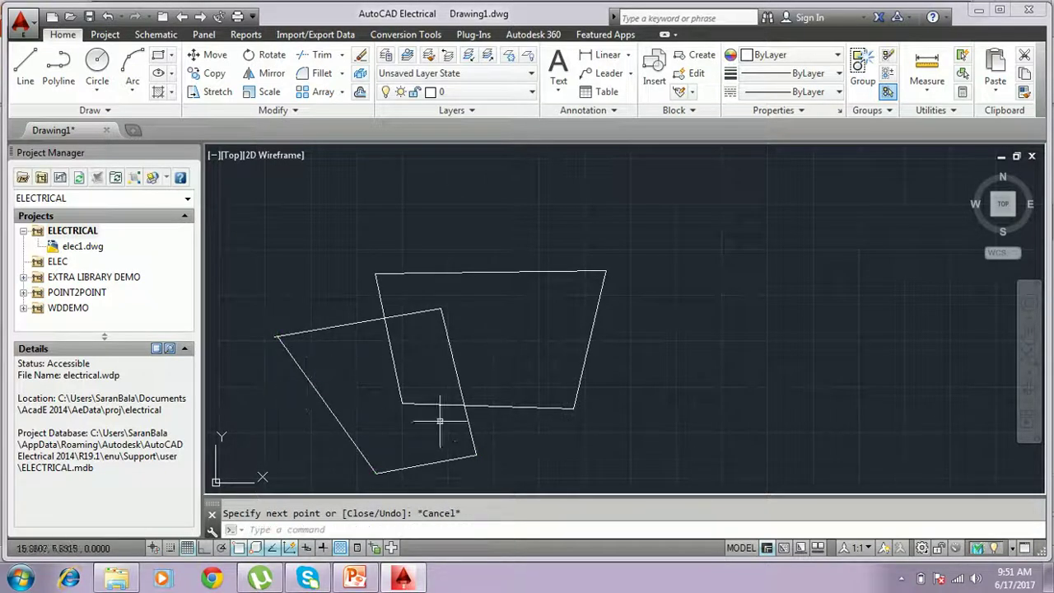
Window-select both shapes and erase all eight lines, then minimize AutoCAD
click(644, 463)
click(265, 249)
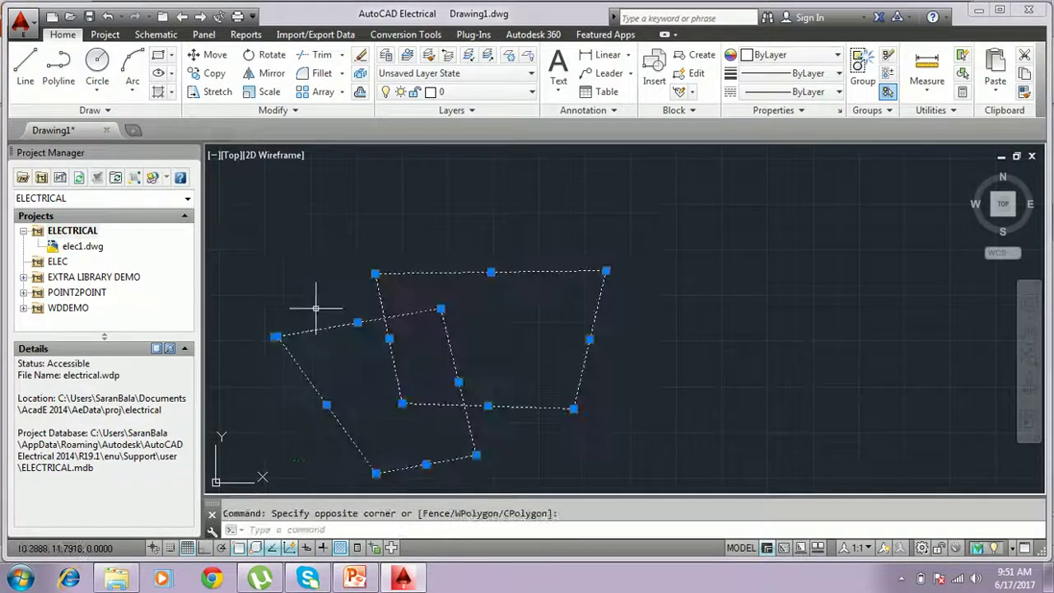
text(e)
key(Return)
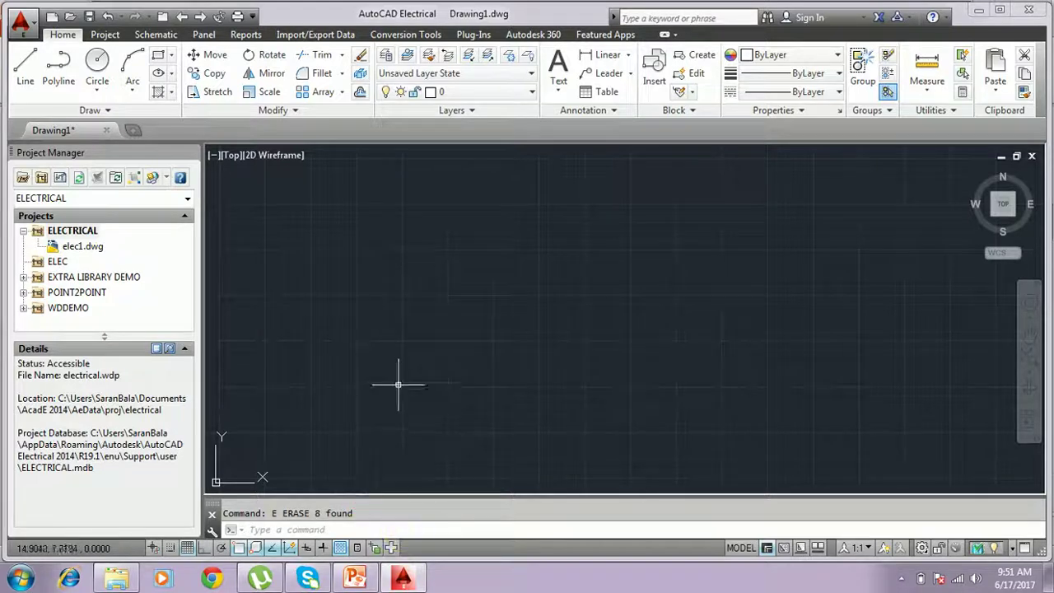
click(403, 579)
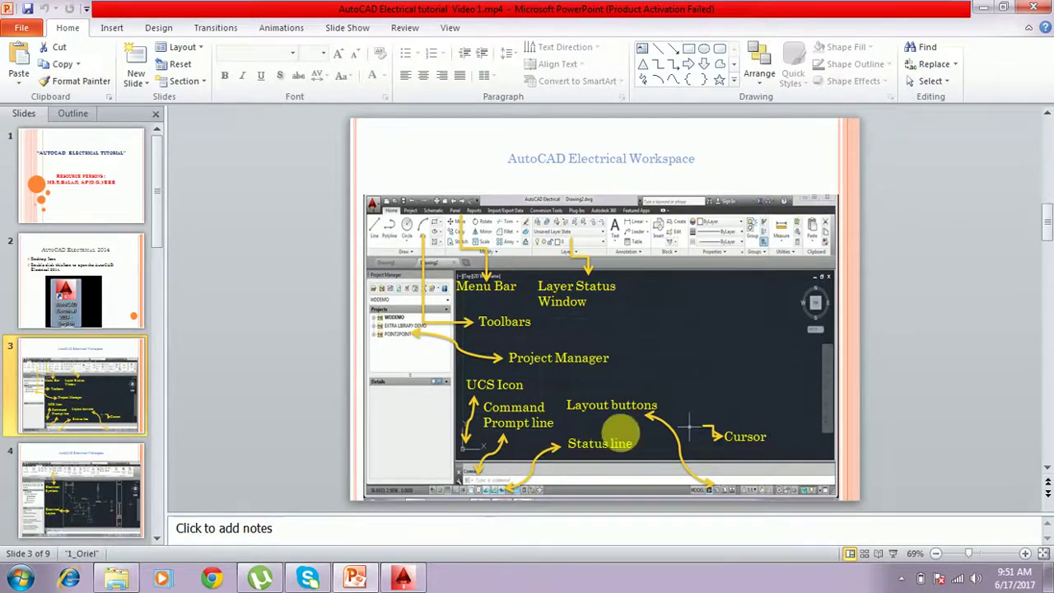
Return to the empty AutoCAD Electrical drawing from the taskbar
click(403, 579)
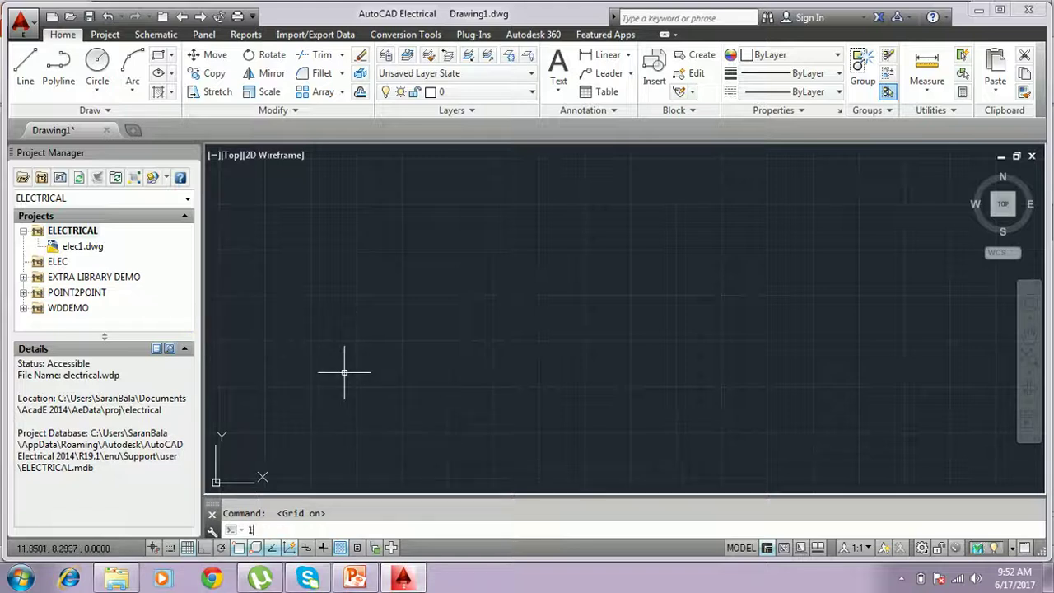
Draw one short diagonal line upper left with ortho off and polar tracking on
click(344, 372)
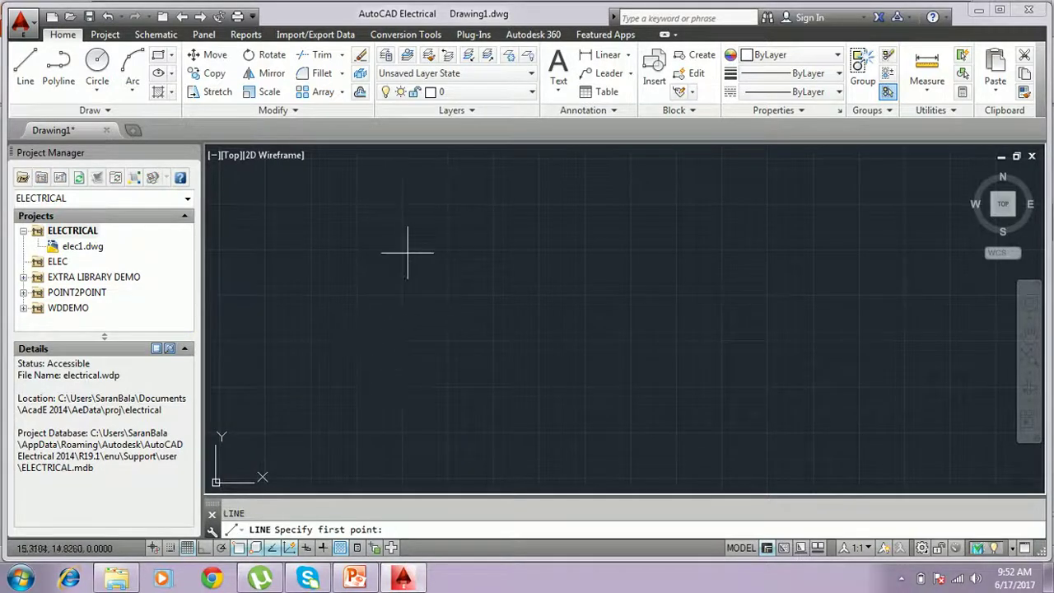
click(401, 247)
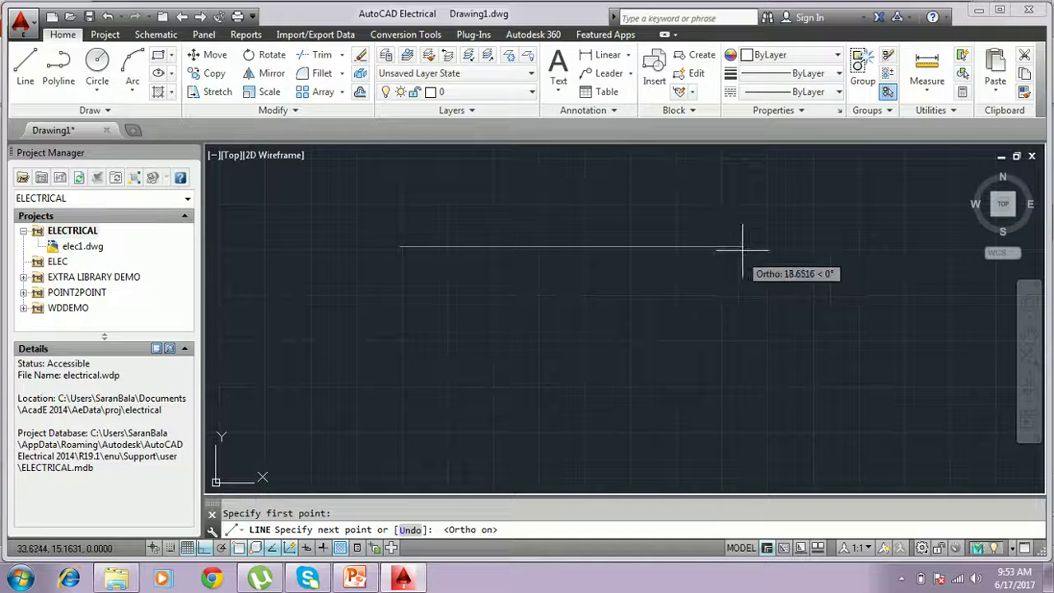
click(204, 548)
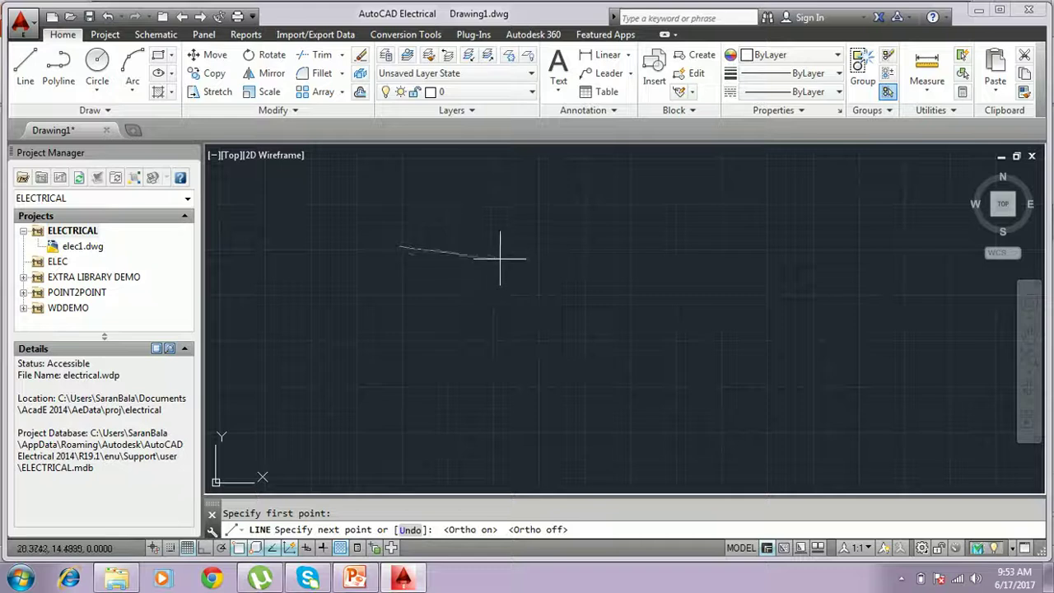
click(261, 478)
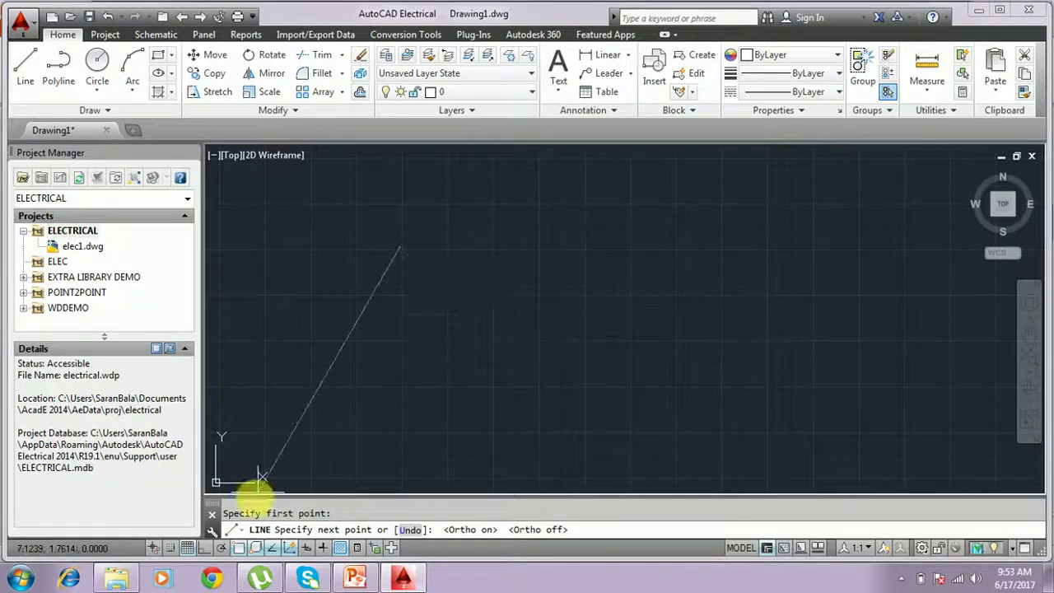
click(226, 550)
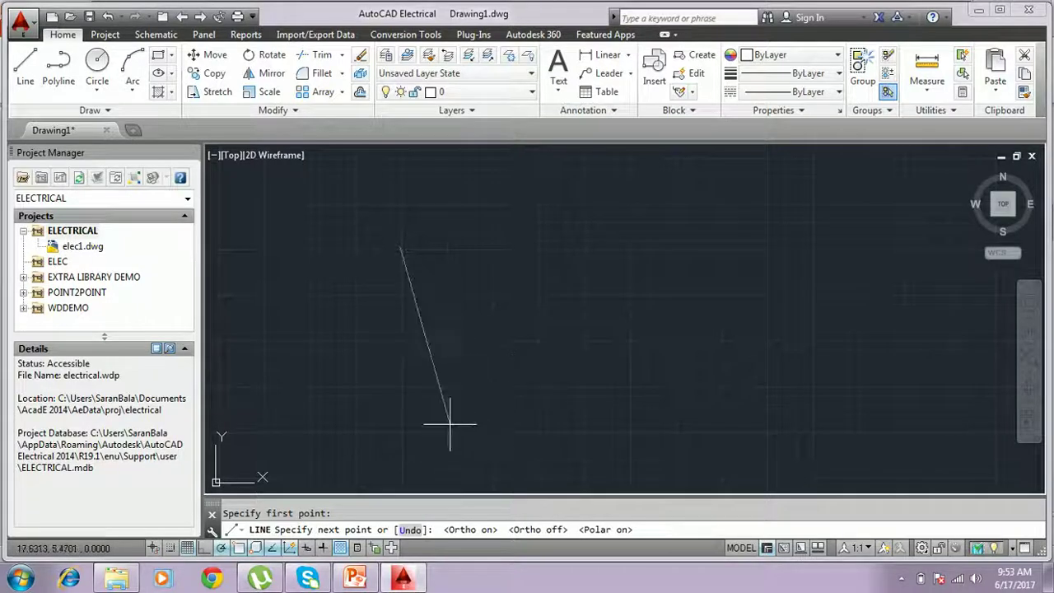
click(334, 204)
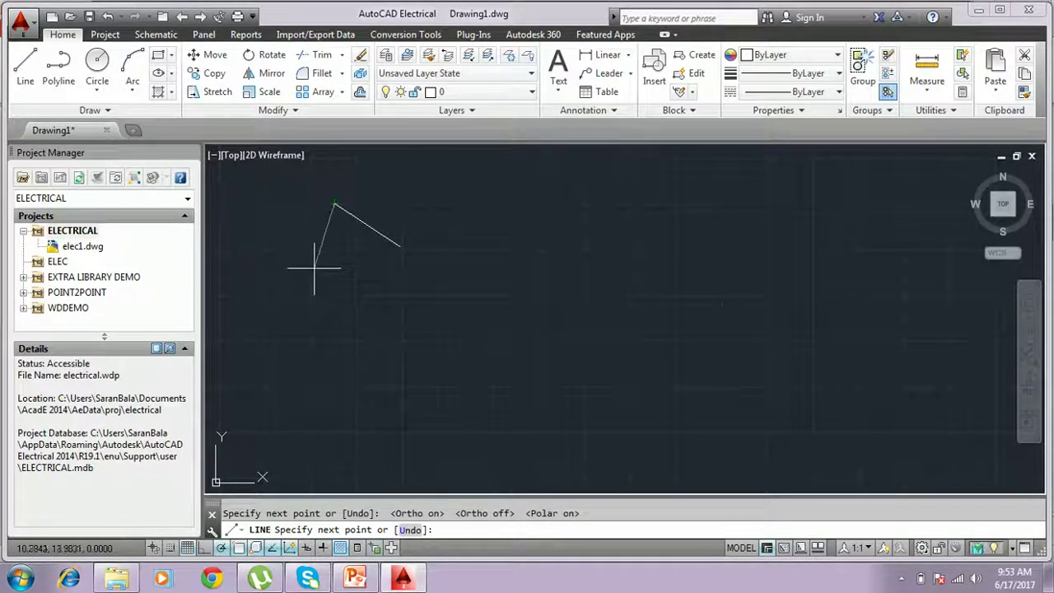
right_click(318, 260)
click(356, 284)
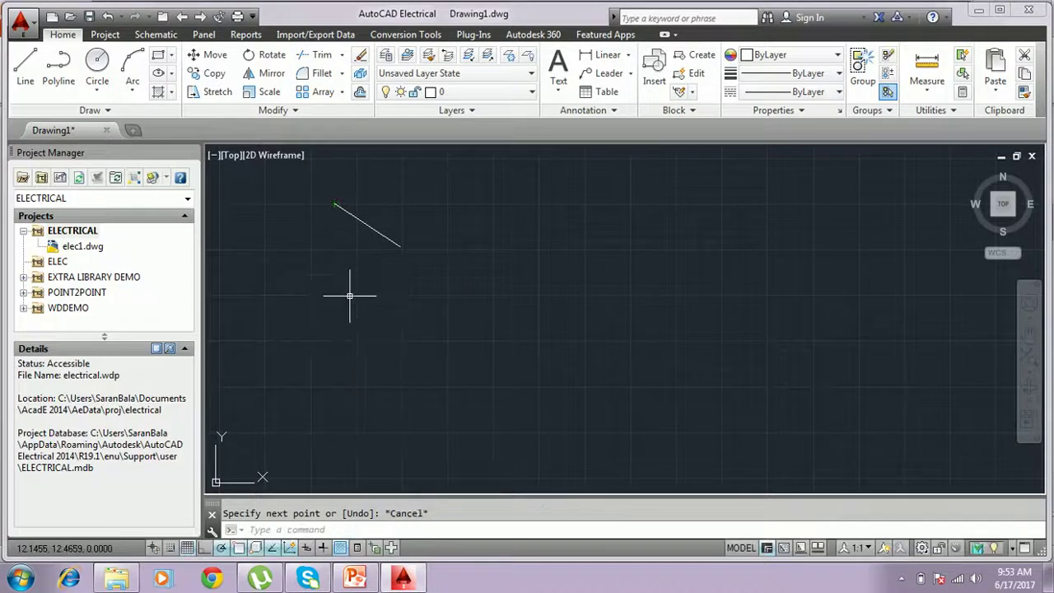
click(97, 69)
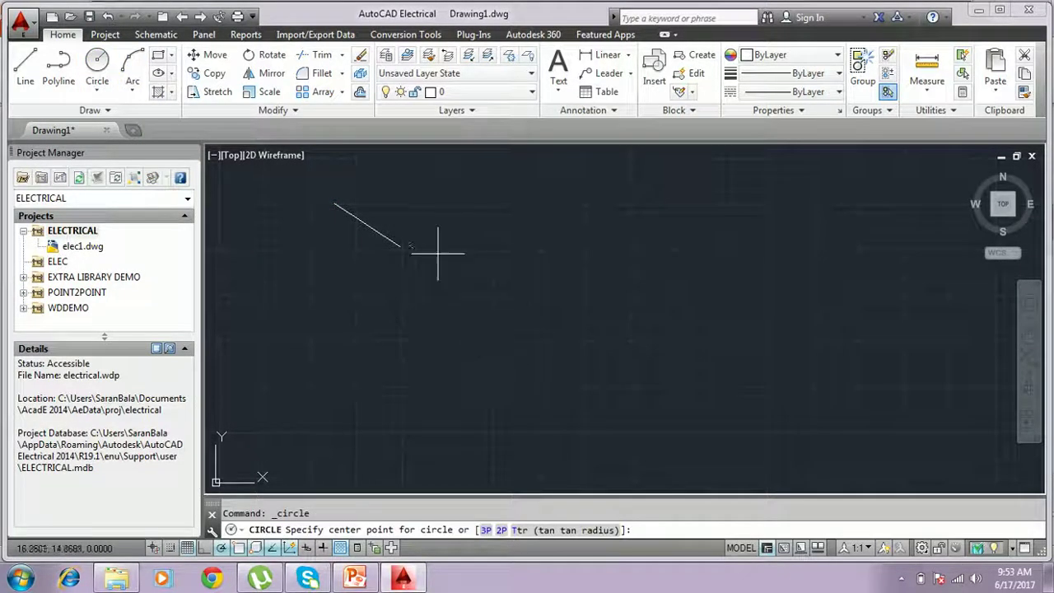
Draw a circle centred on the diagonal line's lower endpoint, then switch Object Snap off
click(399, 246)
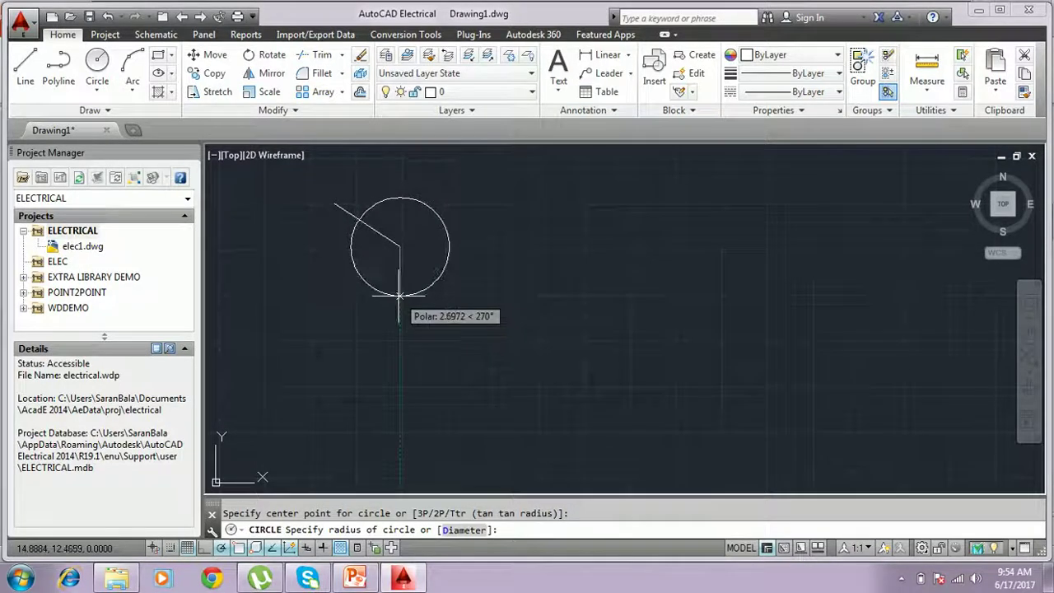
click(359, 272)
click(431, 492)
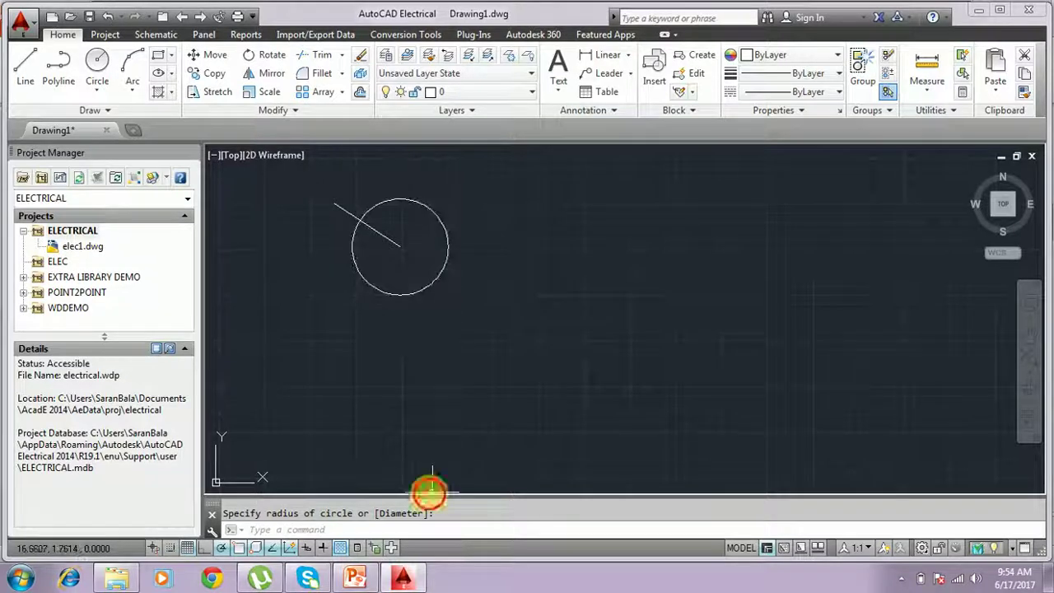
click(241, 549)
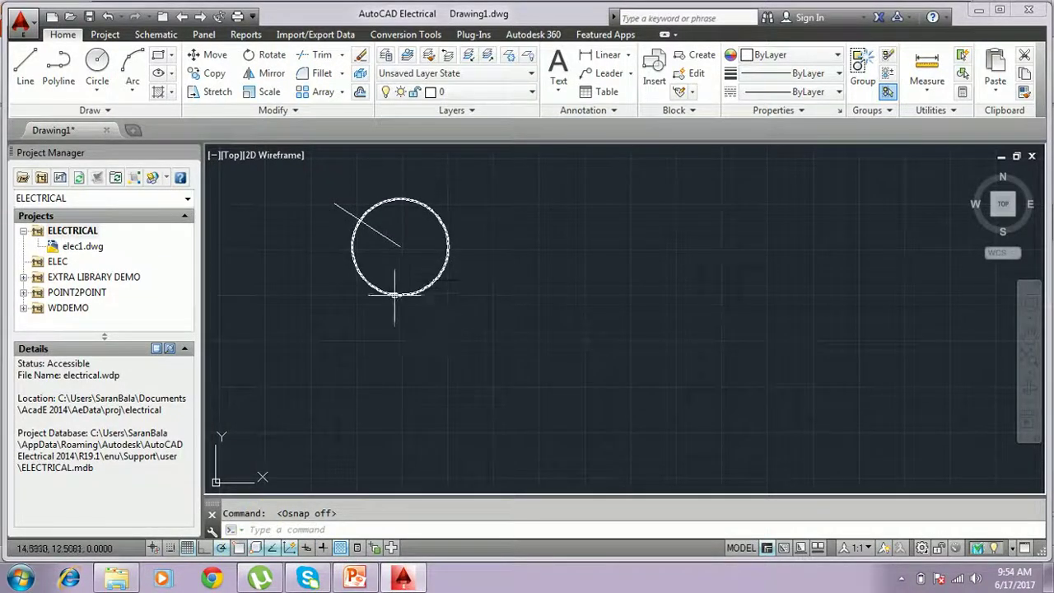
click(295, 550)
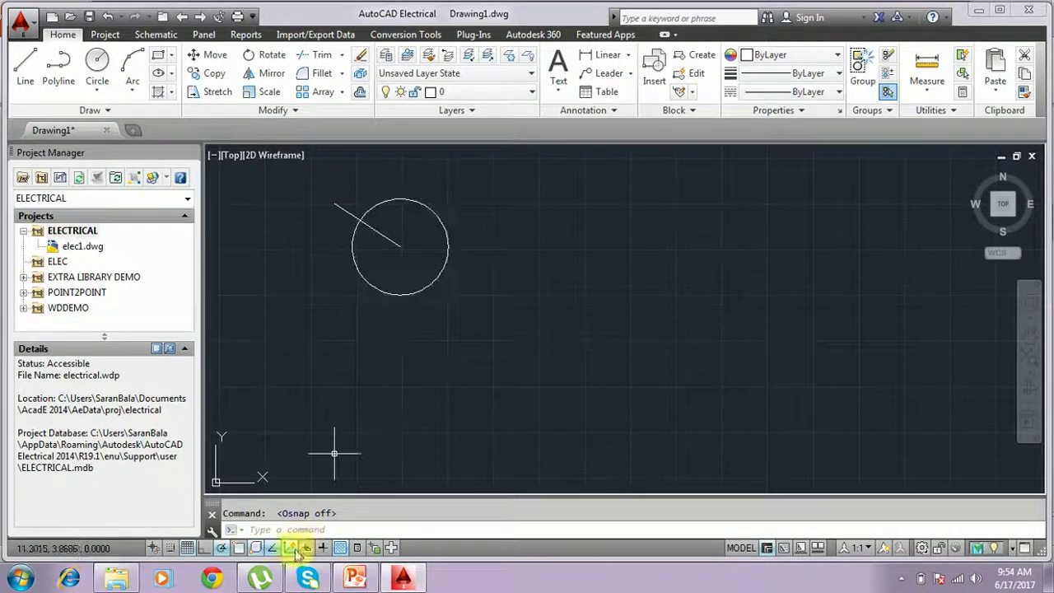
In Drafting Settings, clear all object snap modes, then select all of them and confirm
right_click(240, 552)
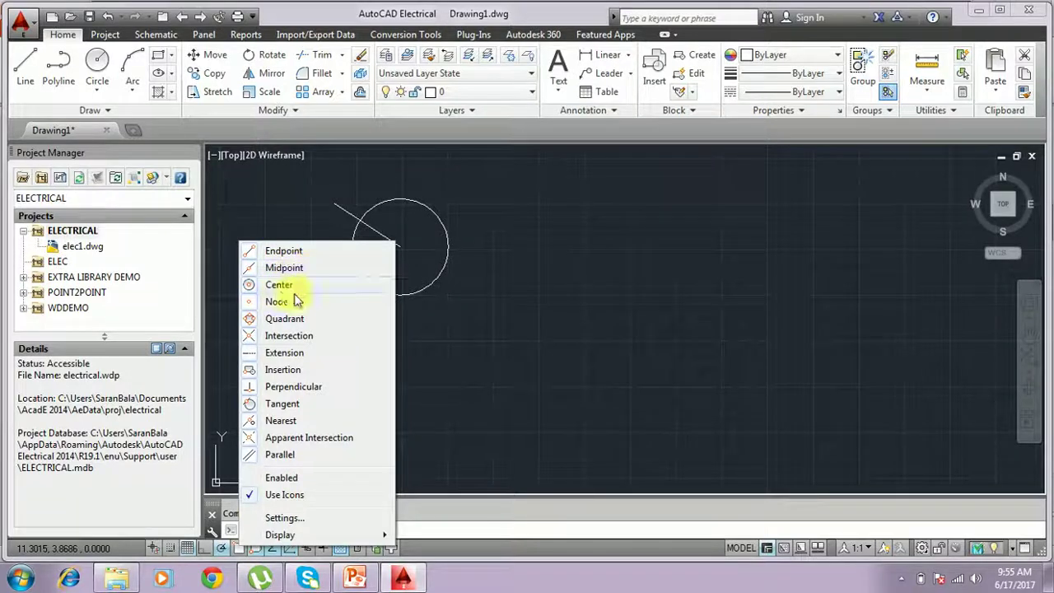
click(293, 519)
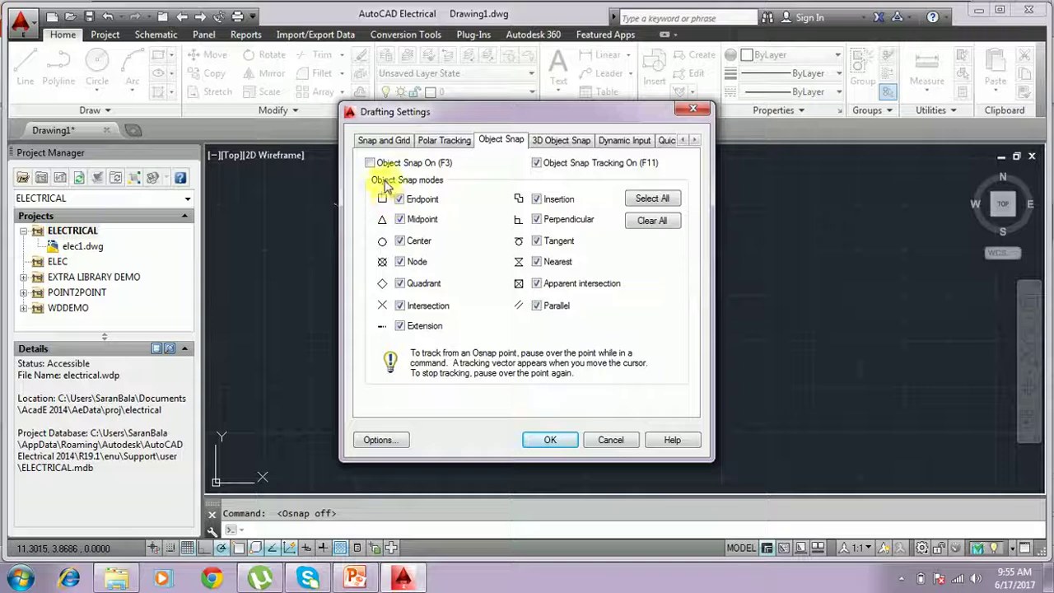
click(650, 221)
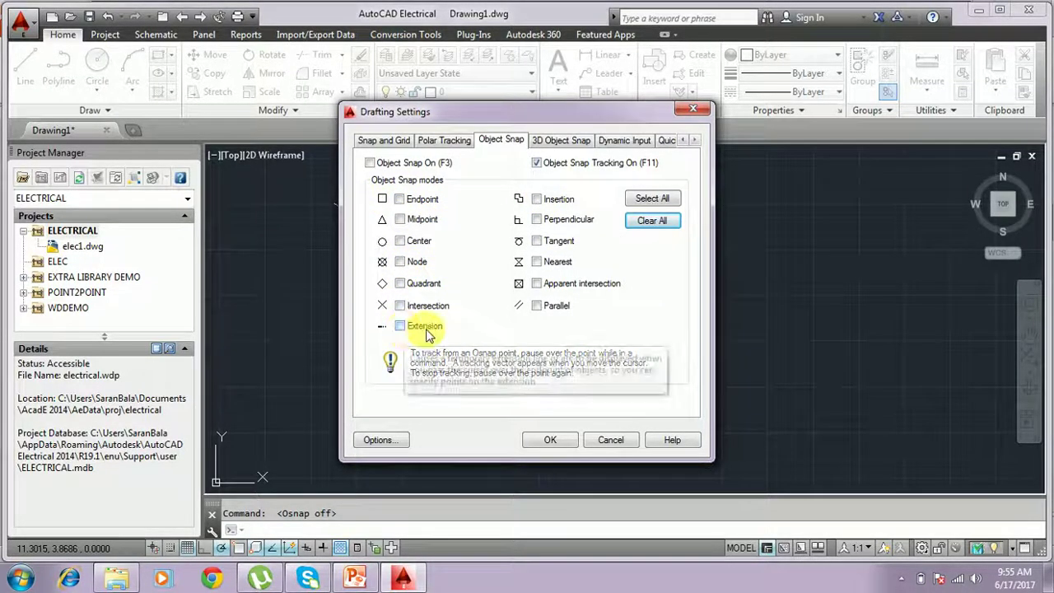
click(650, 198)
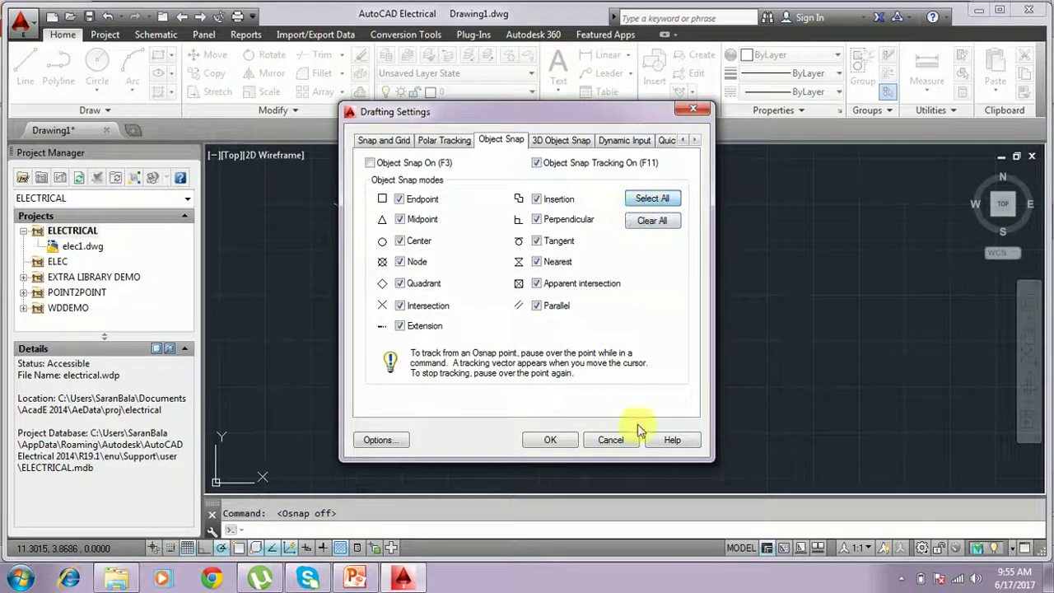
click(540, 440)
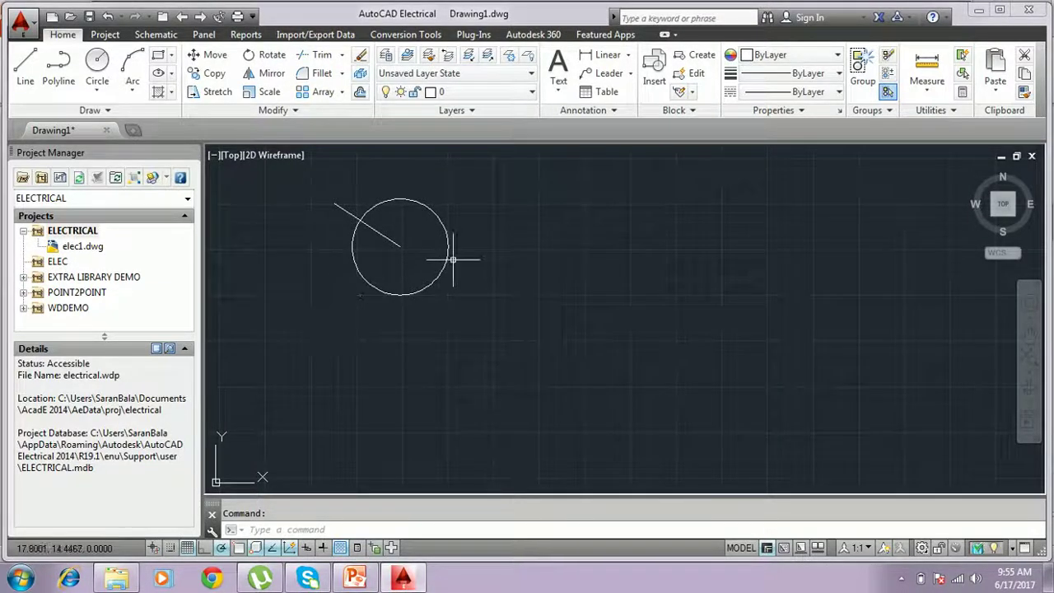
Start the LINE command with L and toggle Object Snap on, then back off
text(l)
key(Return)
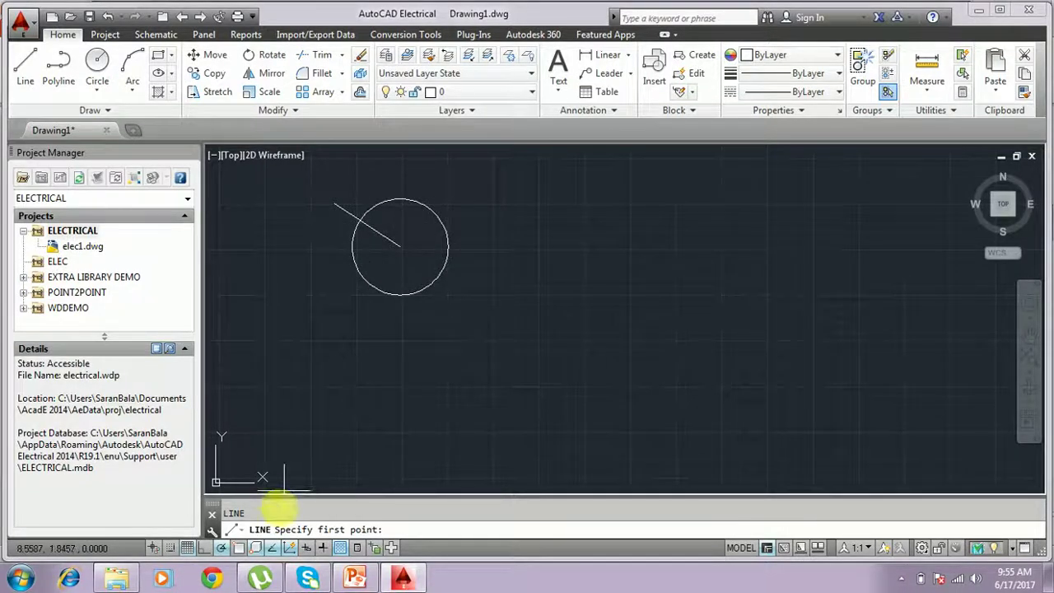
click(240, 549)
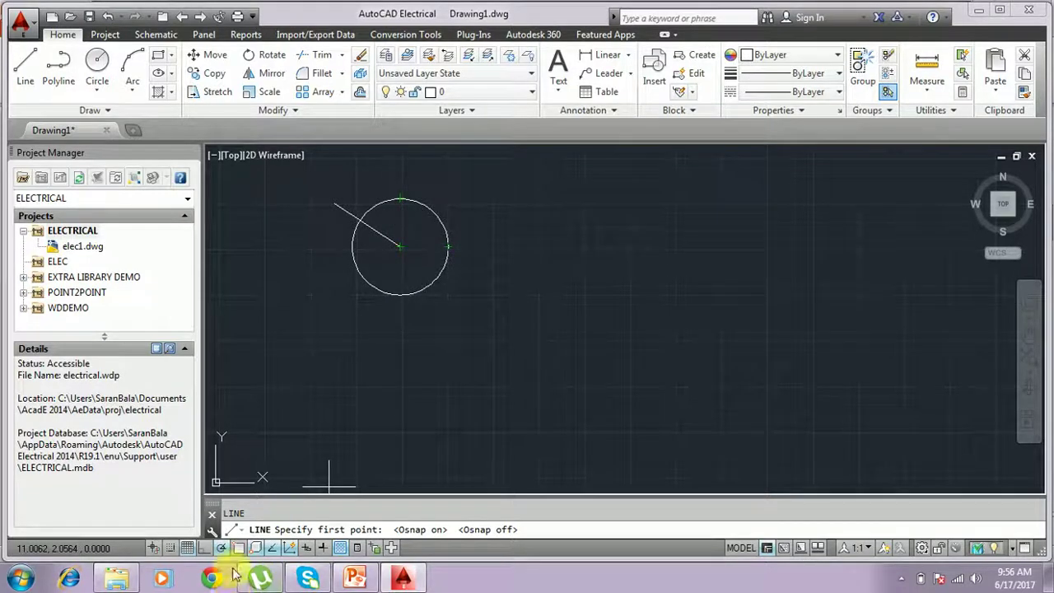
mouse_move(247, 567)
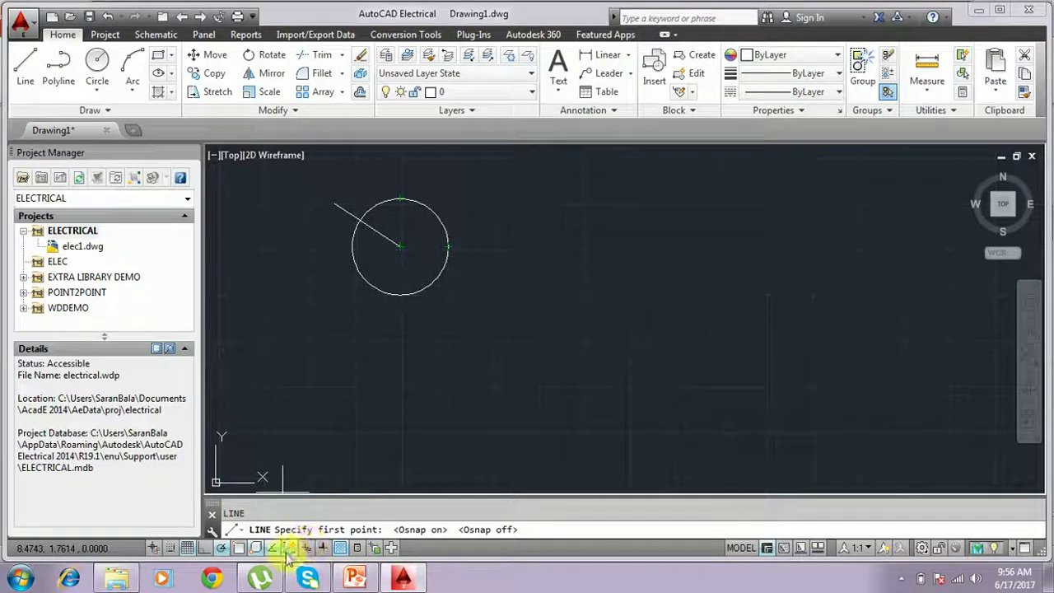
click(340, 548)
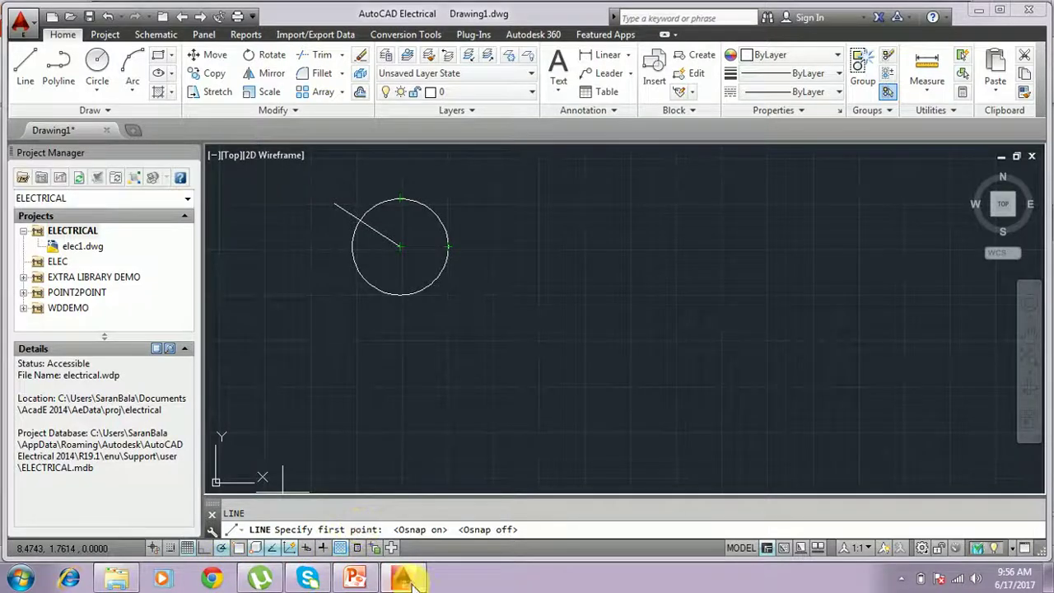
click(357, 578)
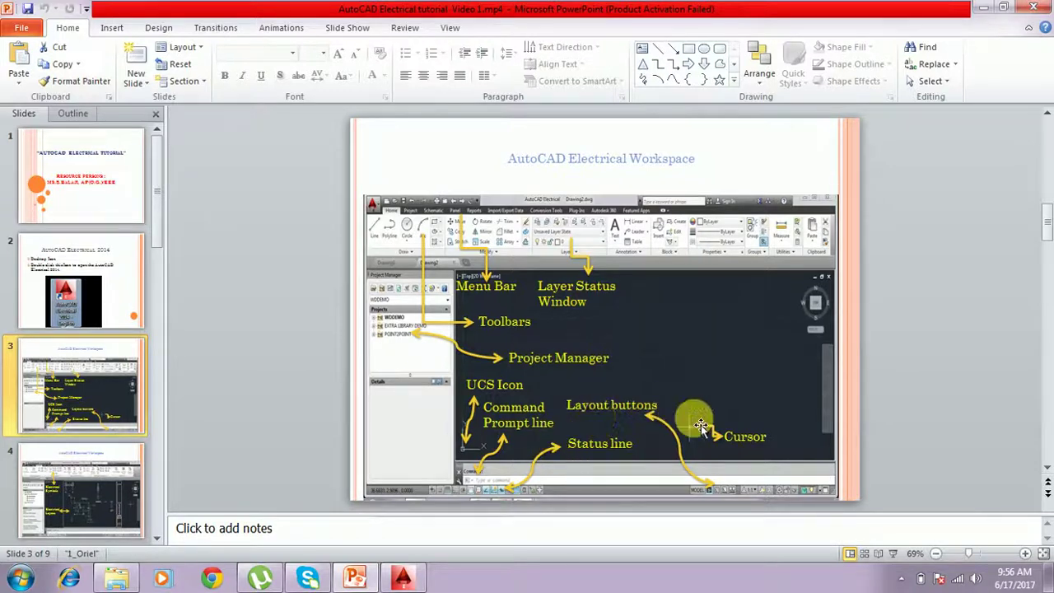
click(403, 578)
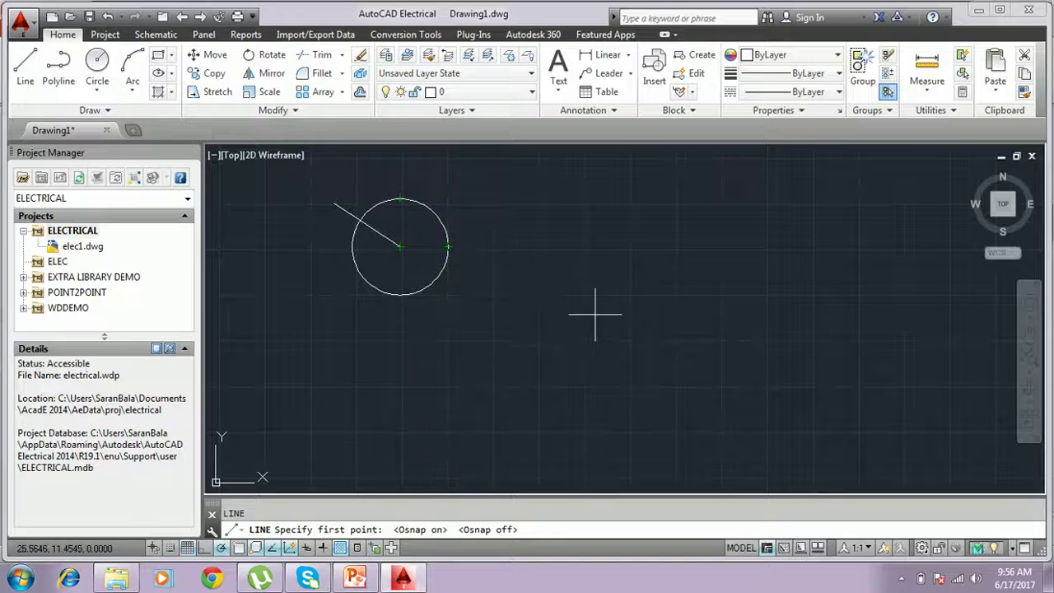
Draw a two-segment V line right of the circle, cancel LINE, and show the PowerPoint workspace slide
click(604, 289)
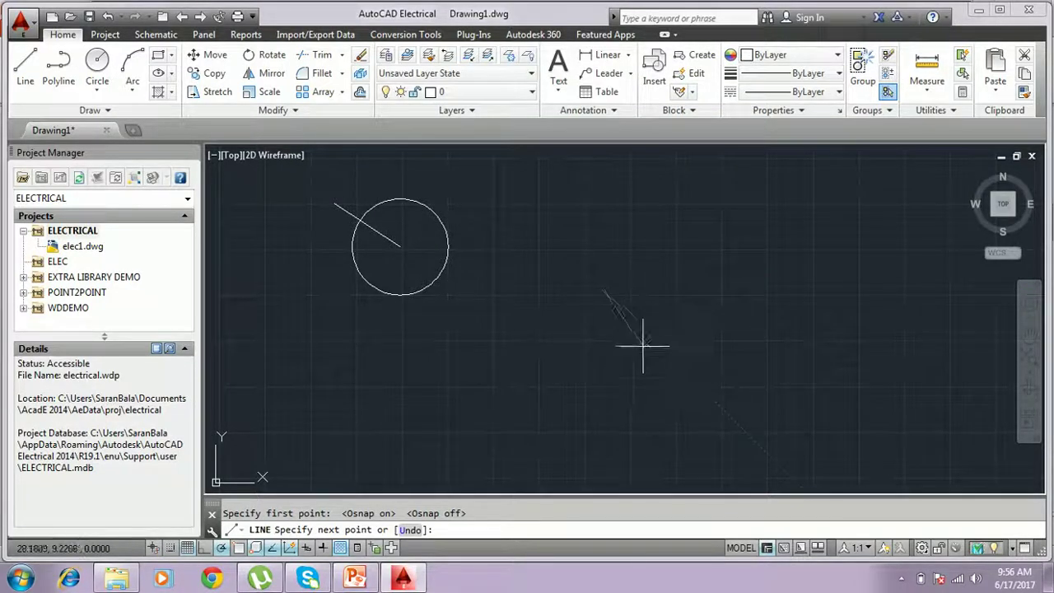
click(557, 392)
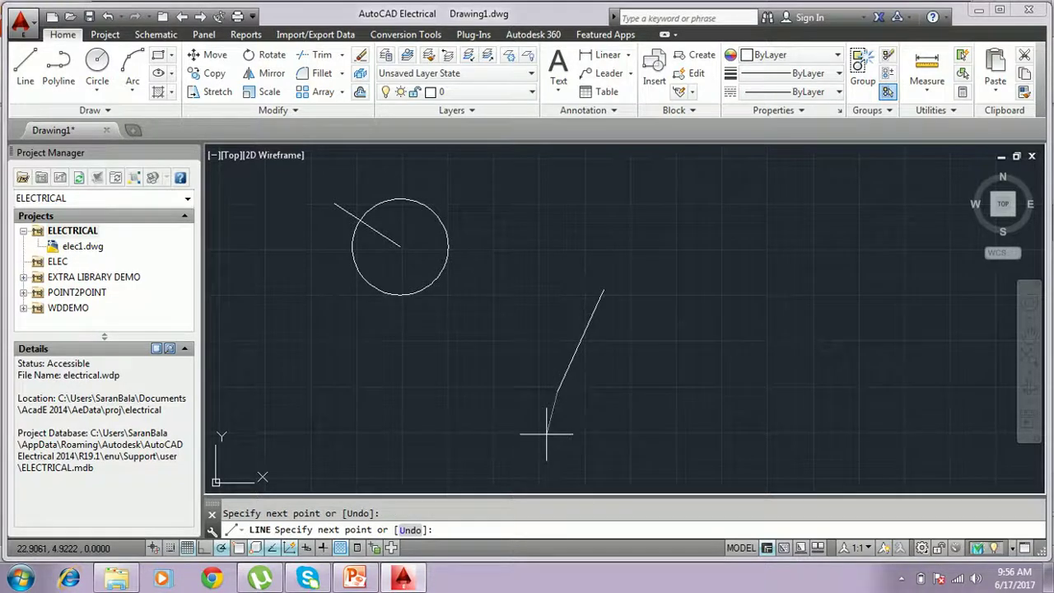
click(641, 315)
right_click(638, 330)
click(647, 359)
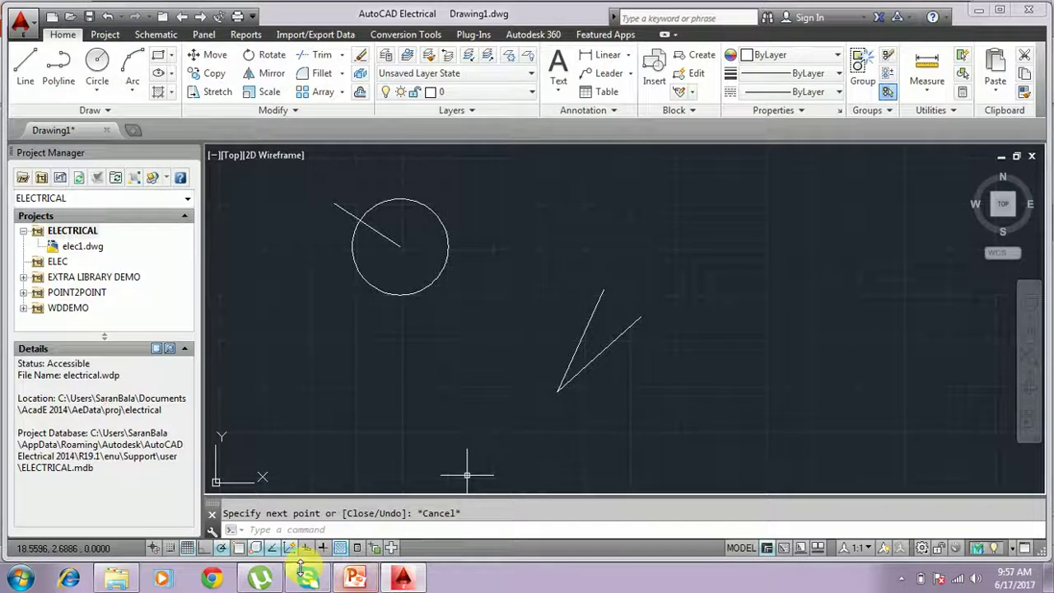
click(355, 579)
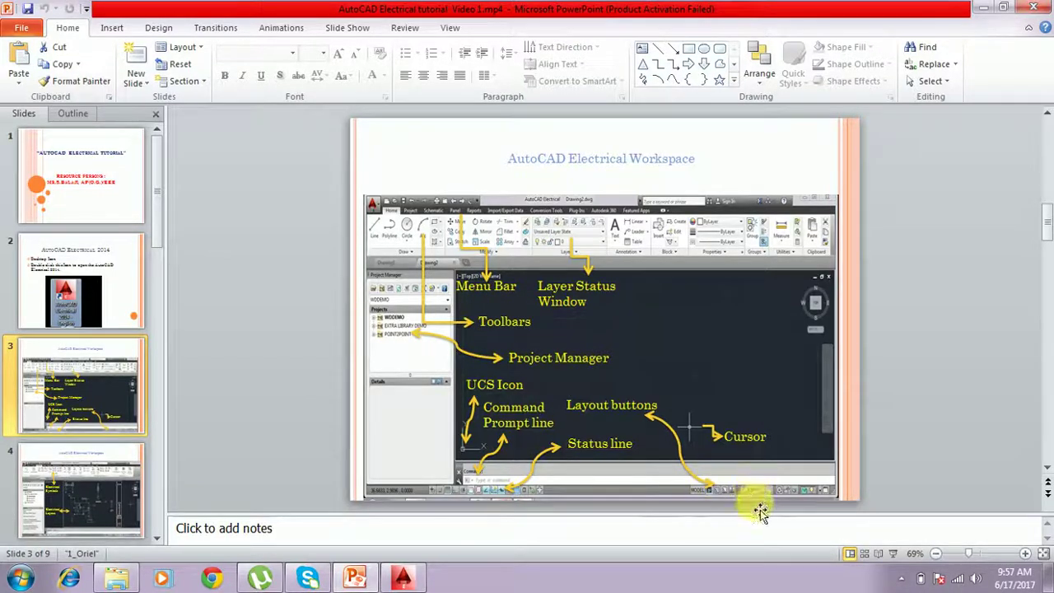
Bring Drawing1 back in front, switch to the Layout1 sheet, and preview the layouts
click(360, 581)
click(403, 576)
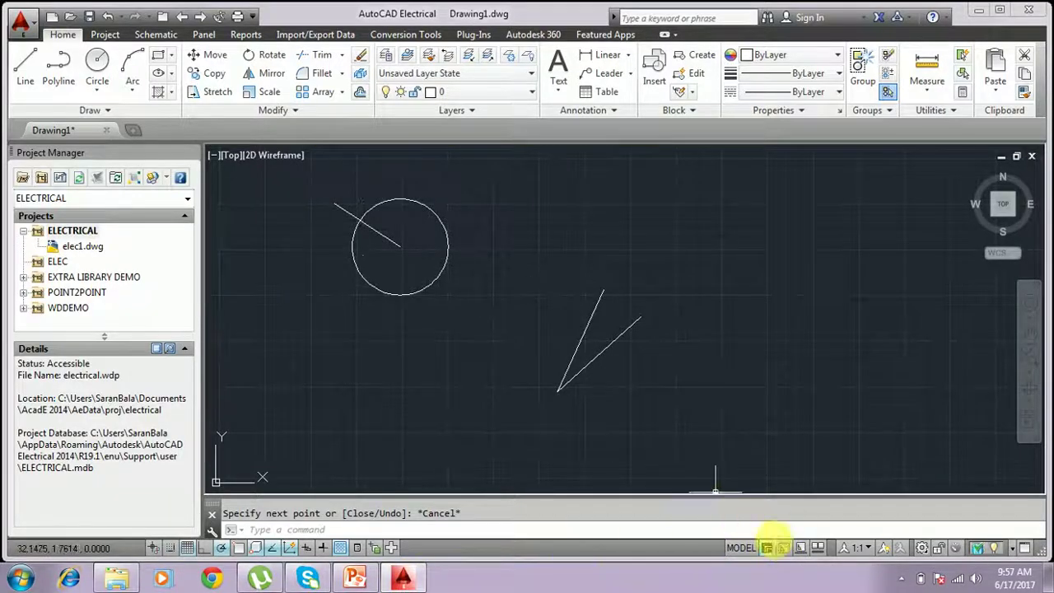
click(783, 548)
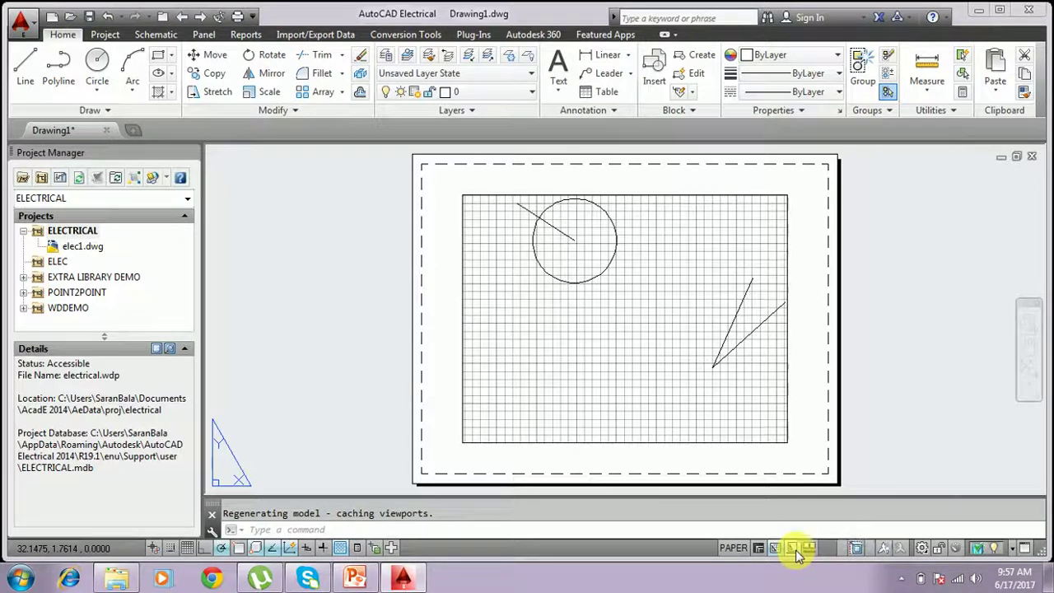
click(792, 550)
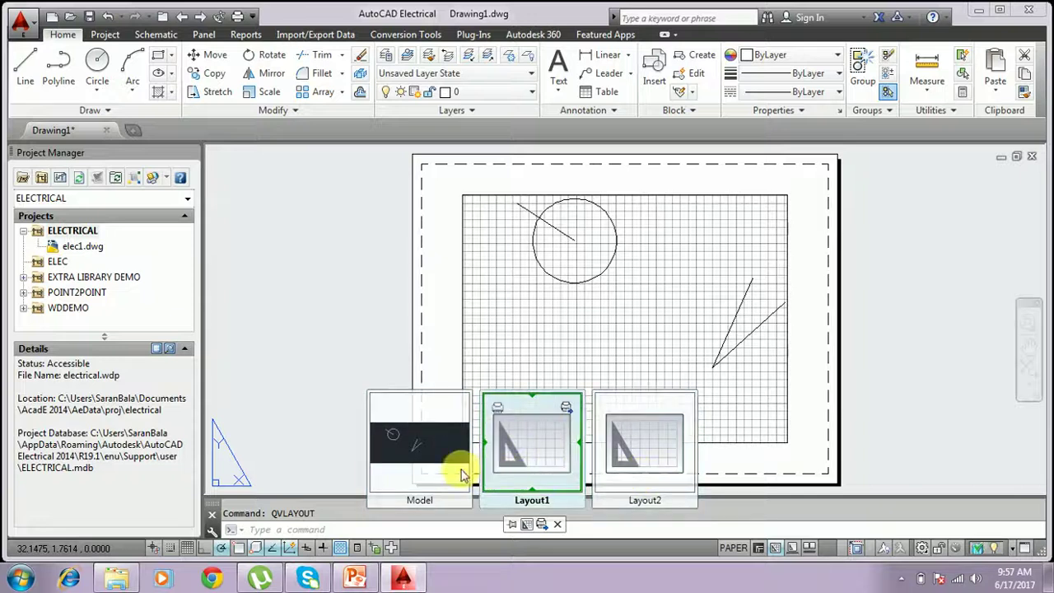
Preview the open drawings, then return Drawing1 from the paper layout to Model space
mouse_move(538, 467)
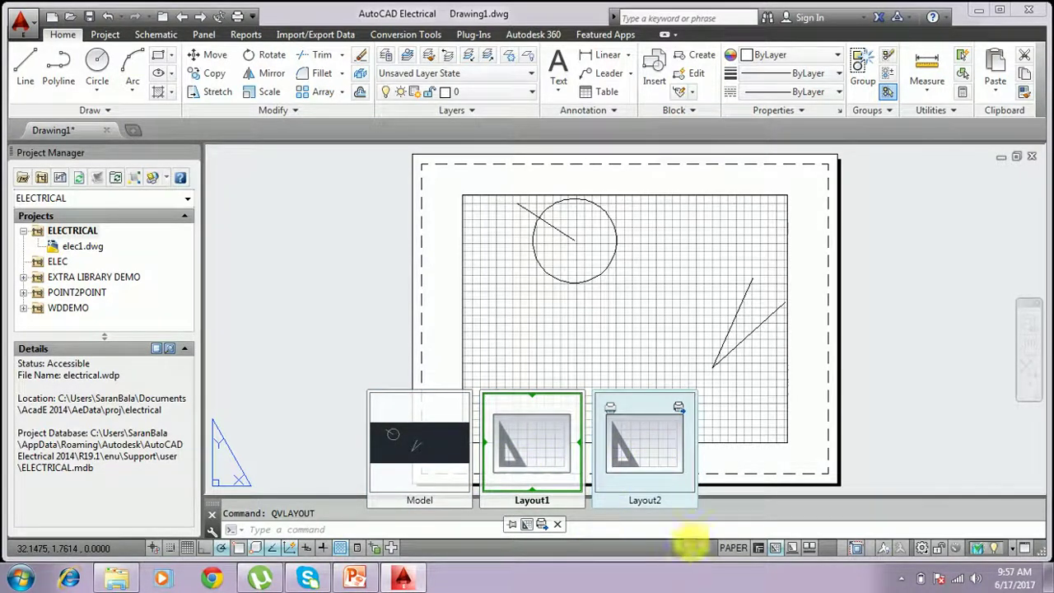
click(809, 549)
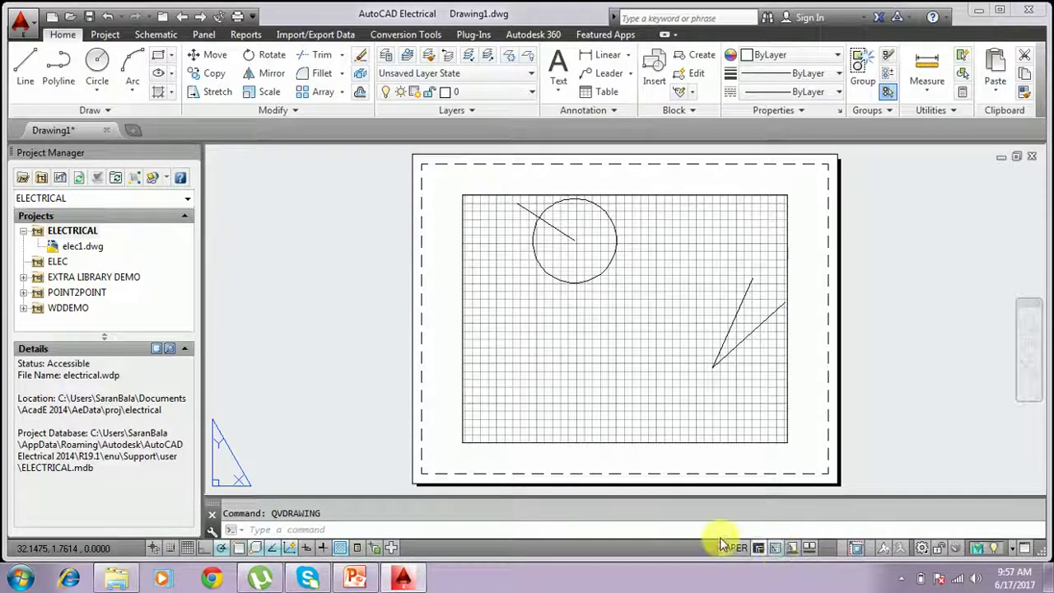
click(760, 549)
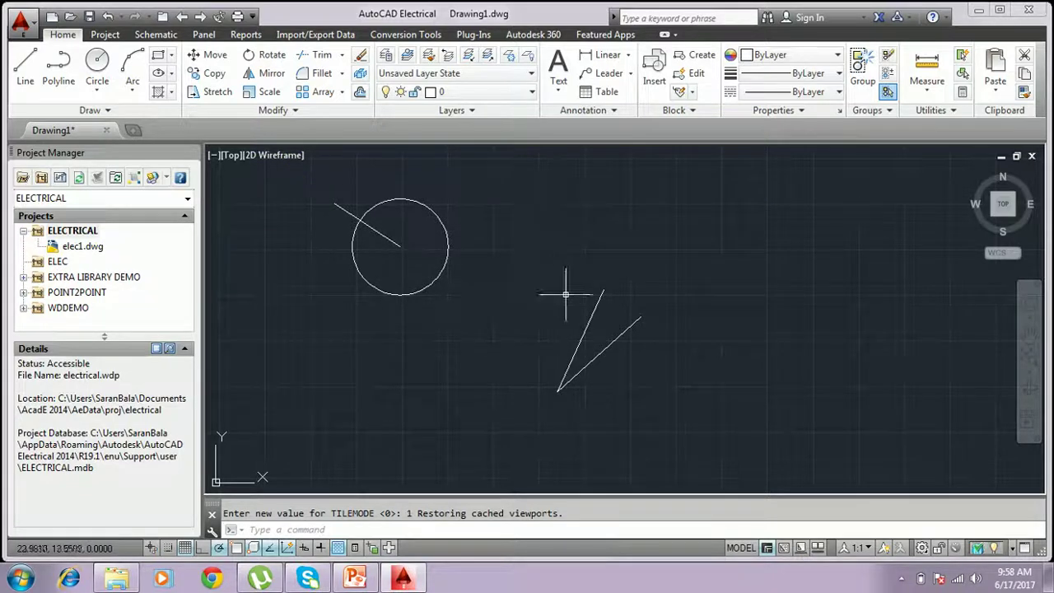
click(405, 579)
click(405, 579)
Show slide 4 on electrical symbols and layout in PowerPoint, then return to Drawing1
click(356, 577)
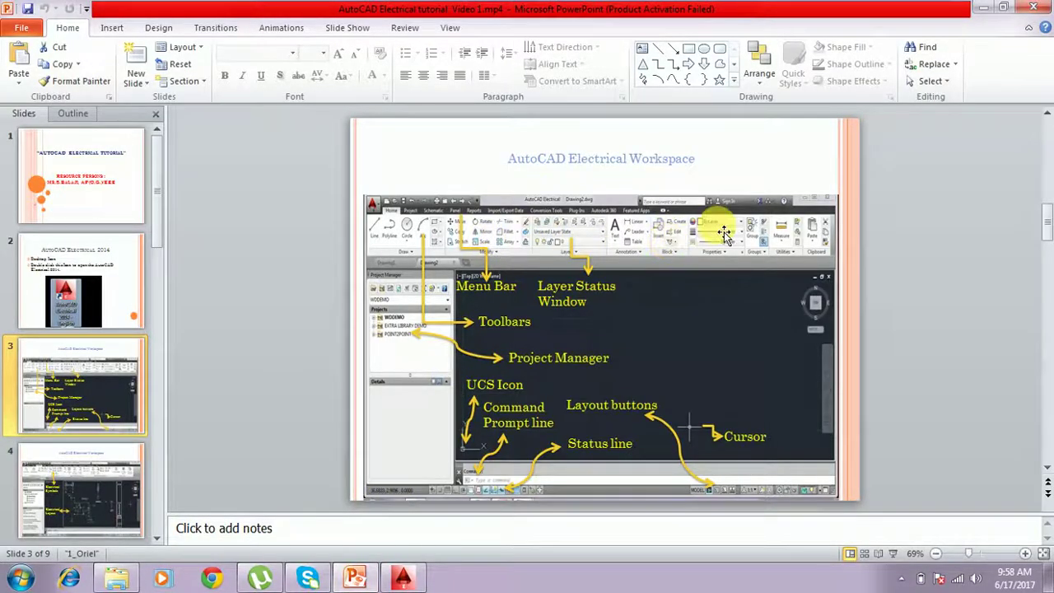
click(91, 473)
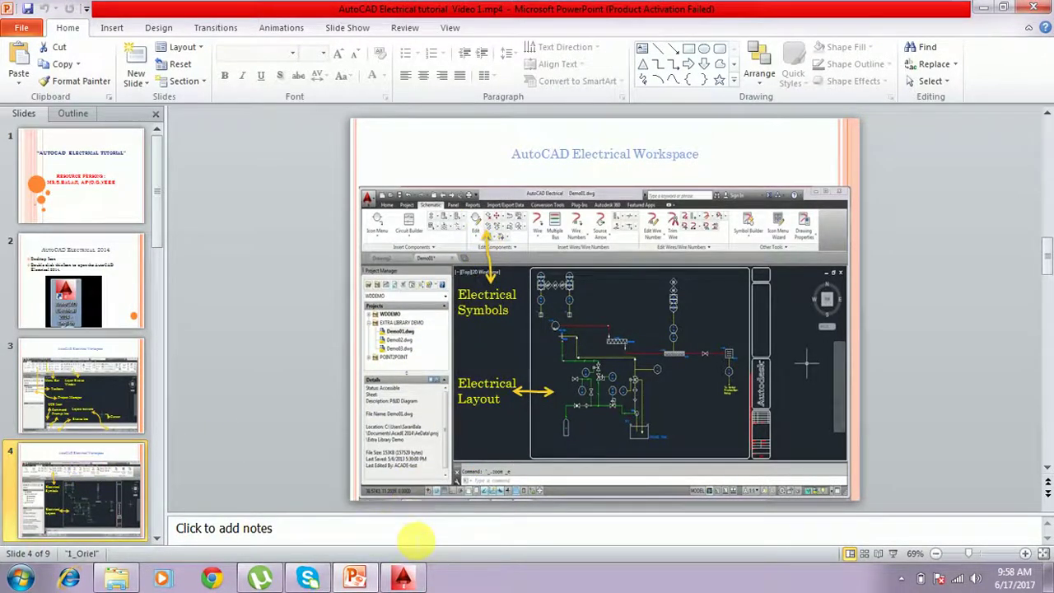
click(403, 579)
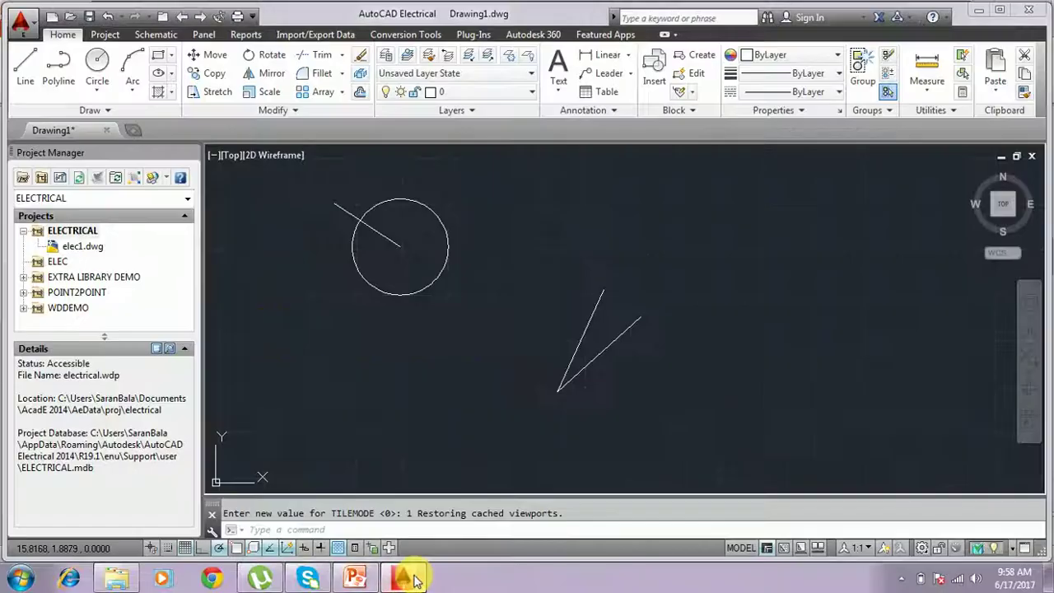
Open the Schematic tab and expand the Icon Menu component insertion dropdown
click(157, 34)
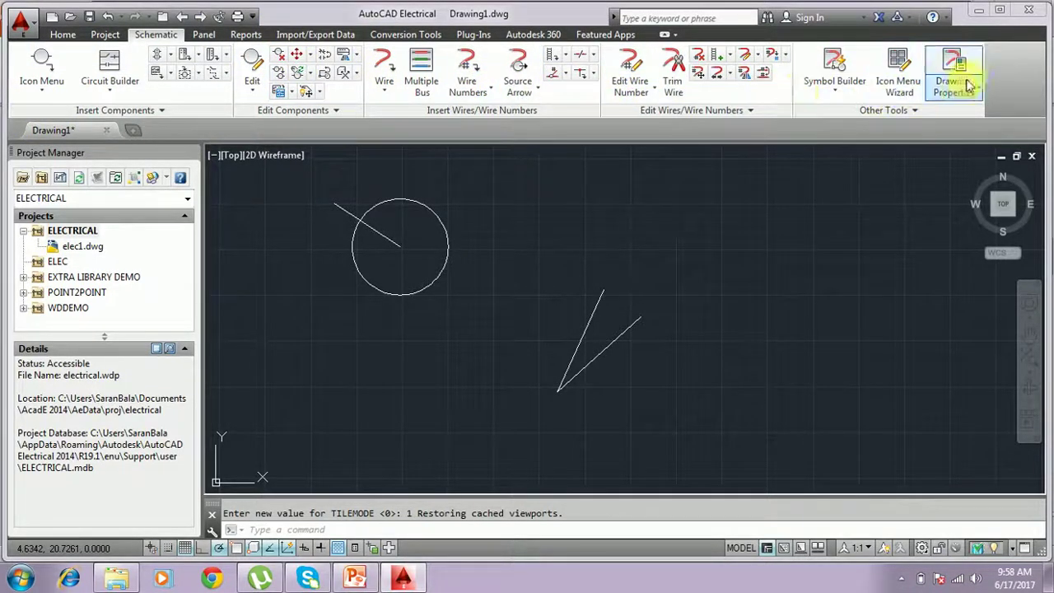
click(43, 92)
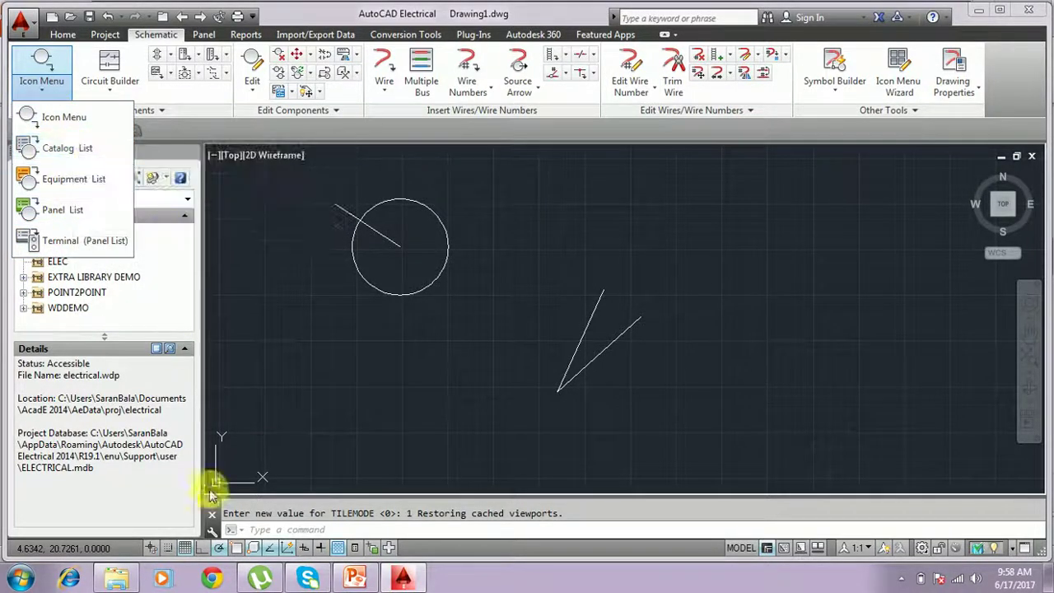
Scroll the PowerPoint deck down to slide 6, Important Status Bar Icons, then return to Drawing1
click(357, 577)
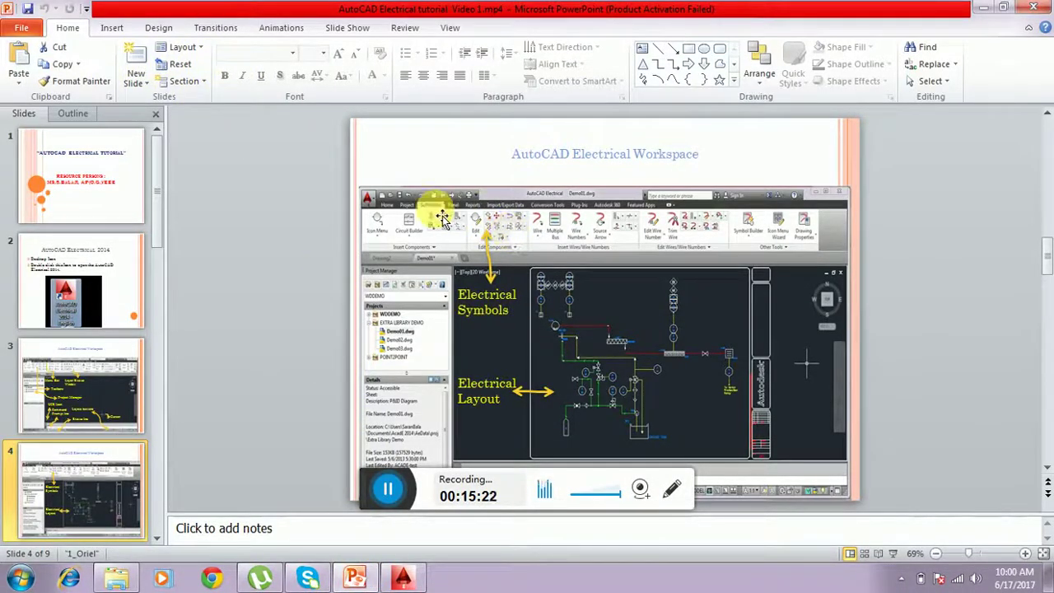
click(403, 579)
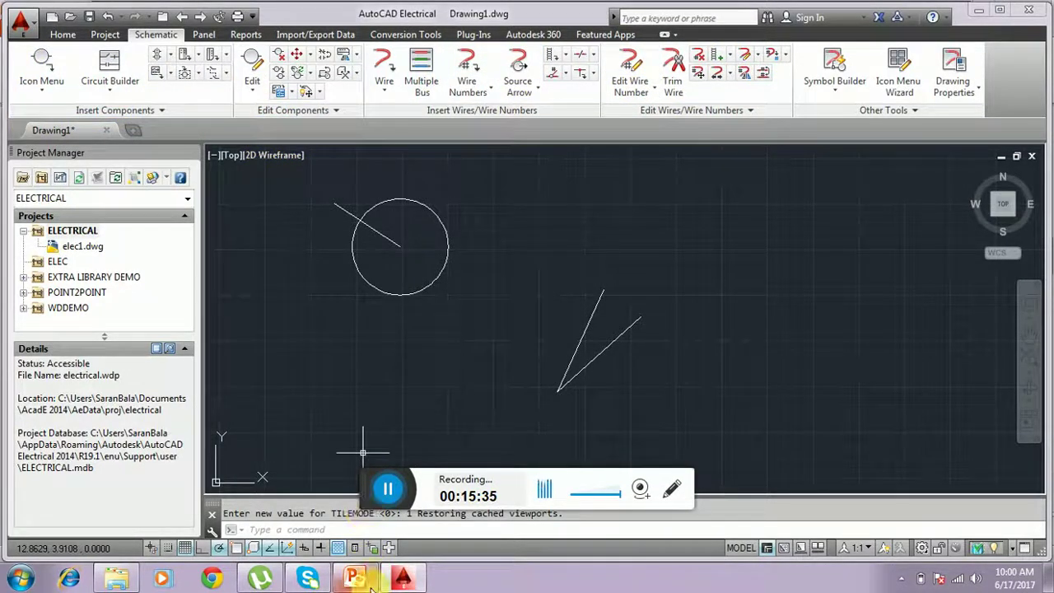
click(404, 582)
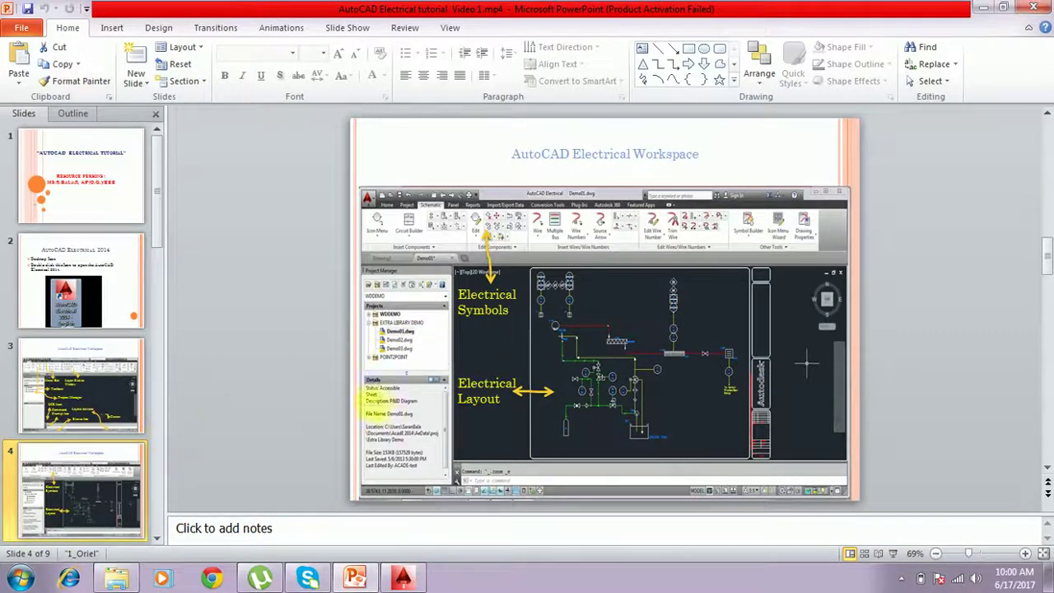
scroll(410, 409, down, 2)
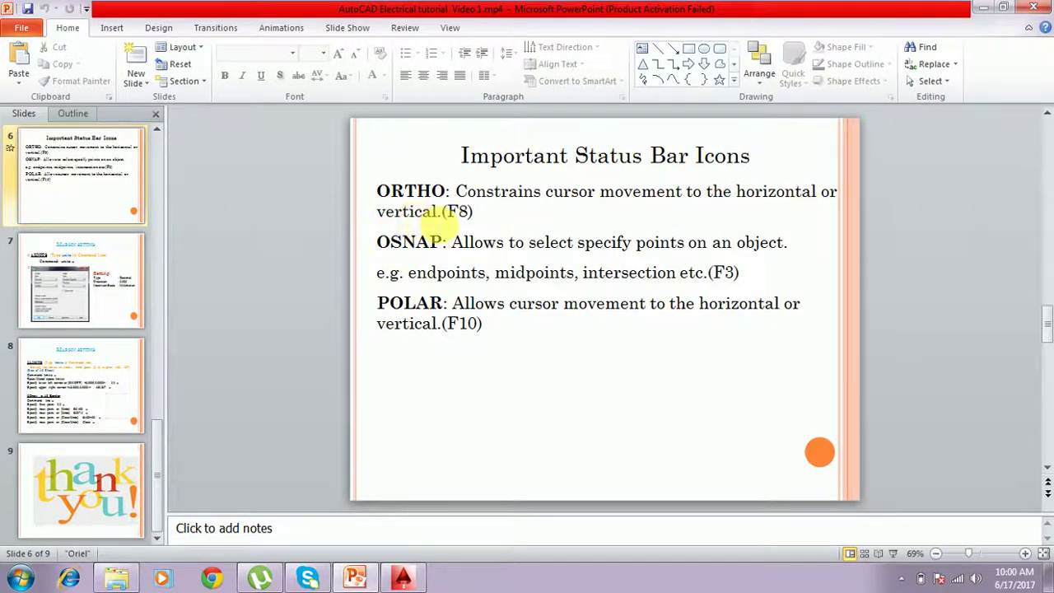
click(404, 580)
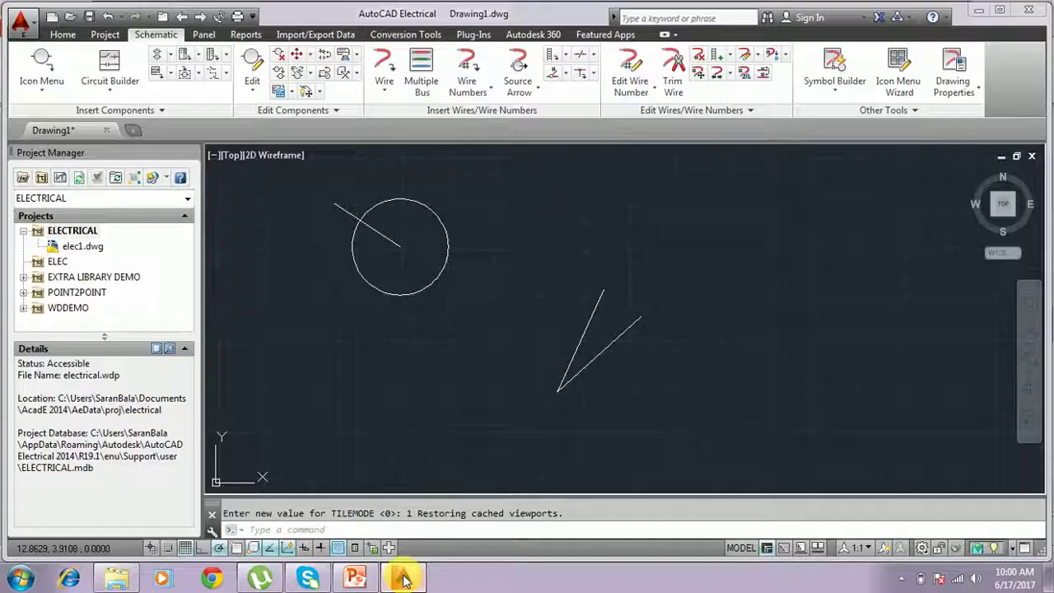
click(202, 551)
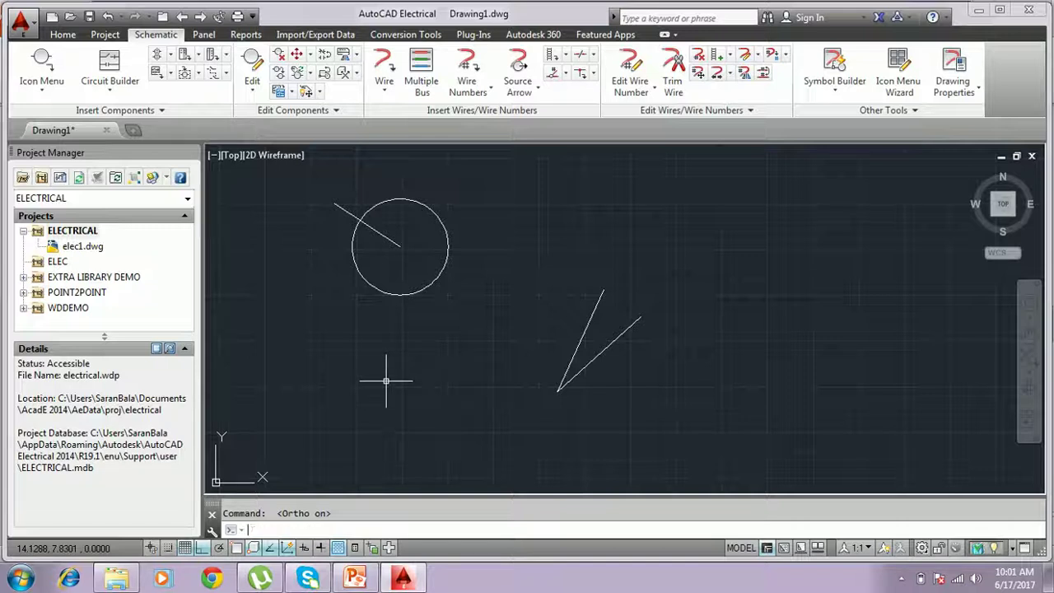
key(Return)
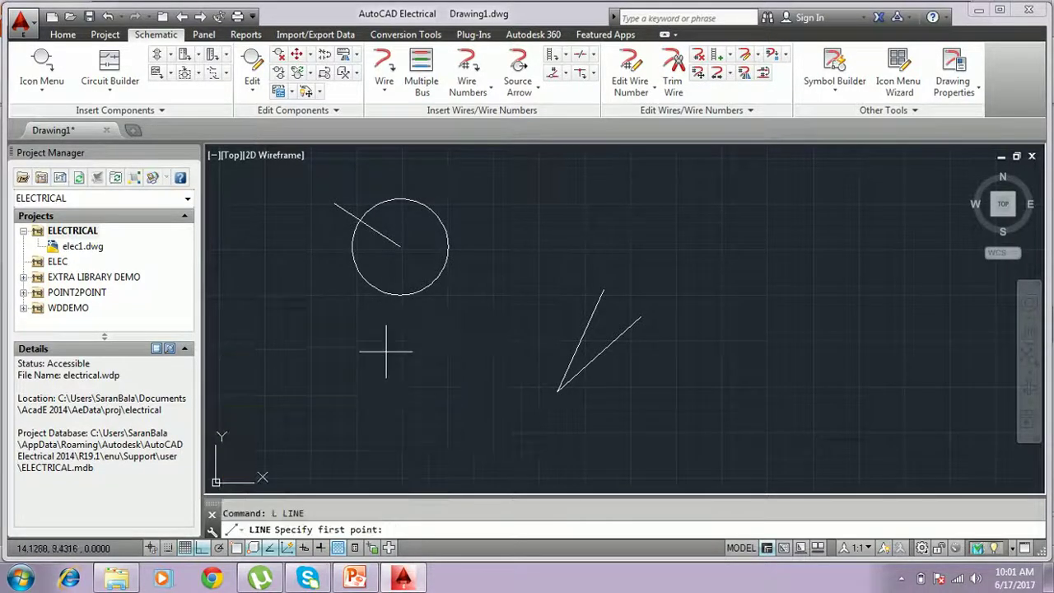
click(384, 351)
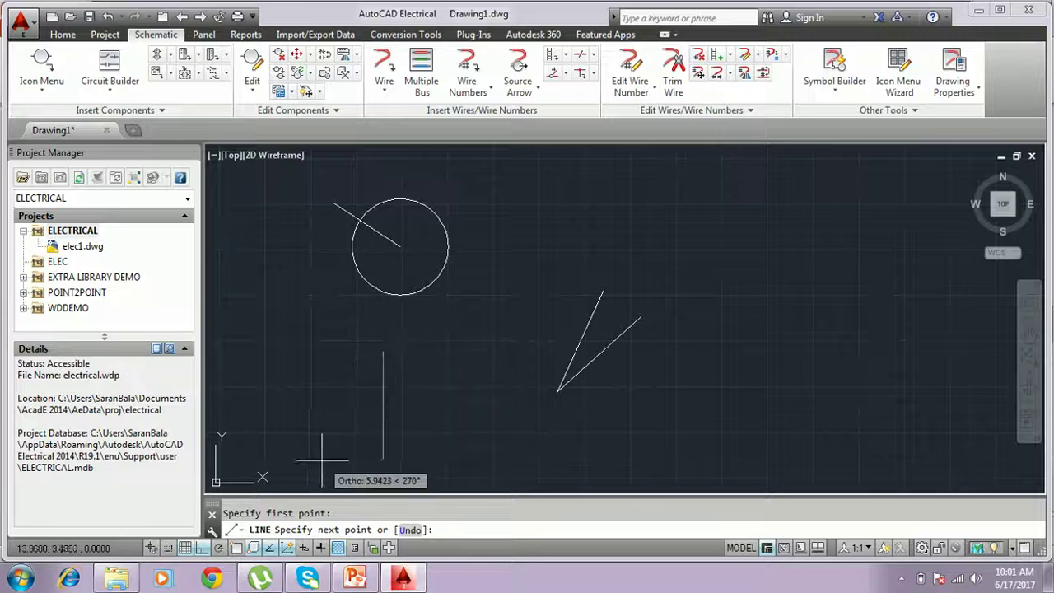
click(205, 550)
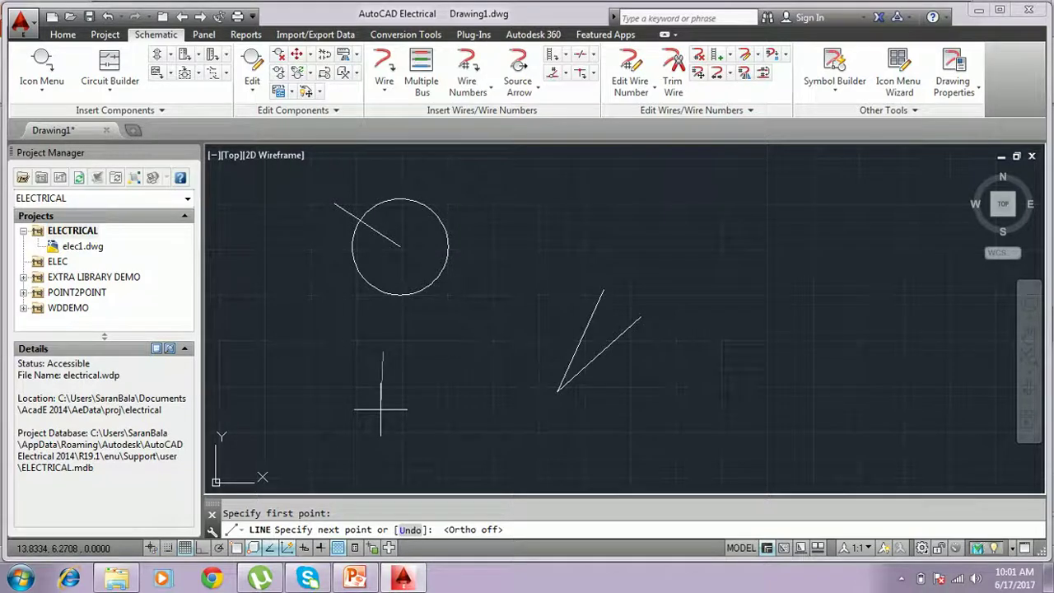
click(354, 578)
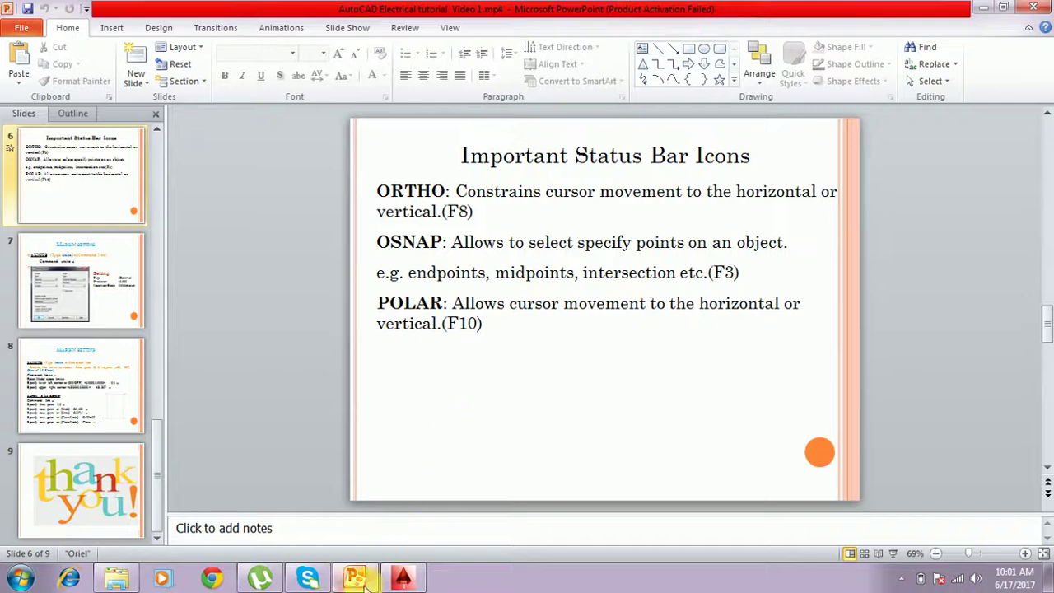
click(402, 578)
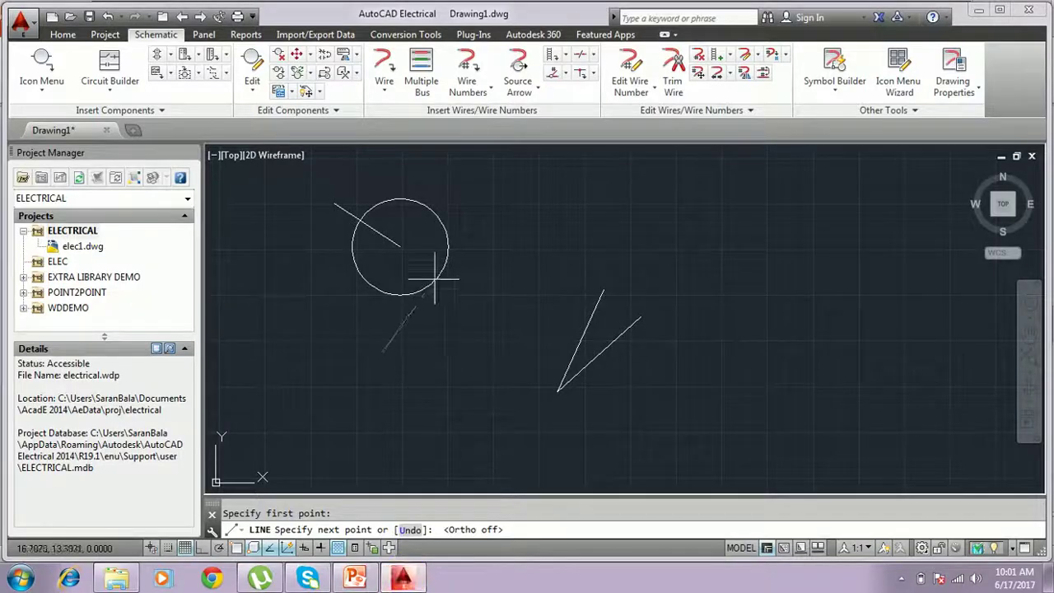
key(Escape)
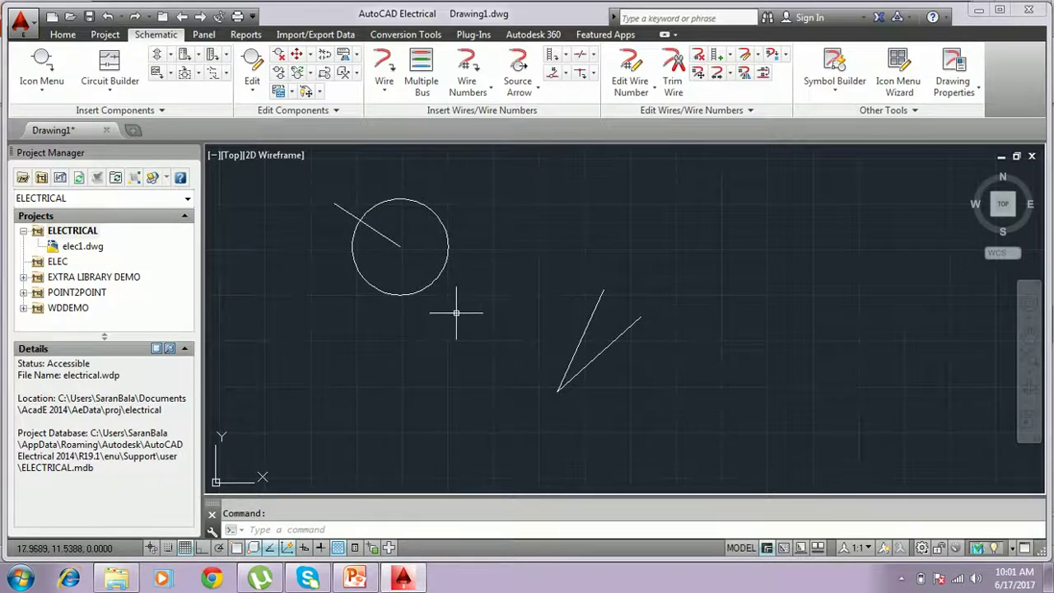
Turn Object Snap on, glance at the status bar icons slide, and return to Drawing1
click(234, 549)
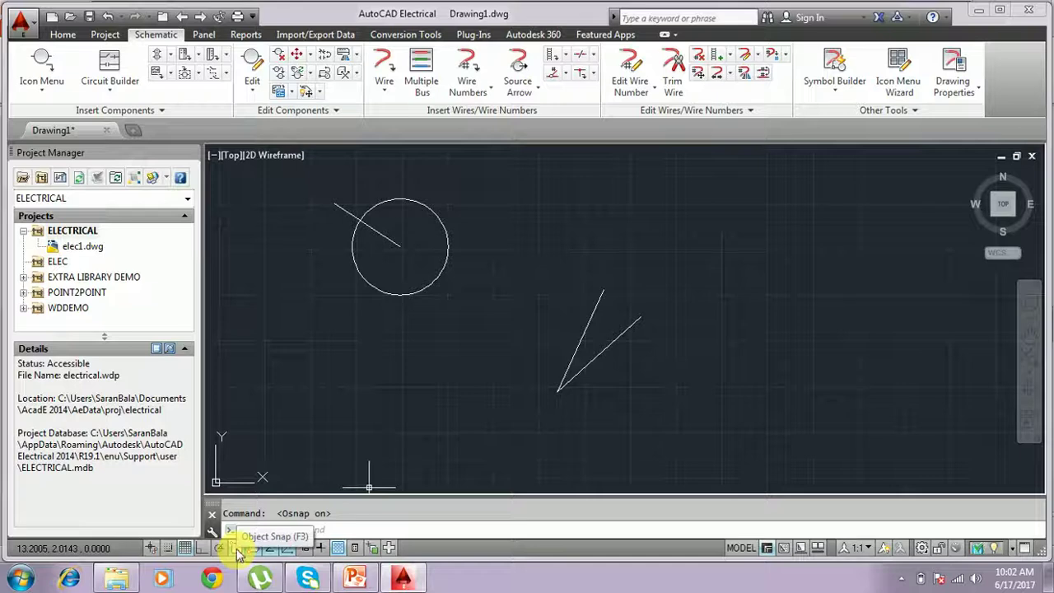
click(356, 577)
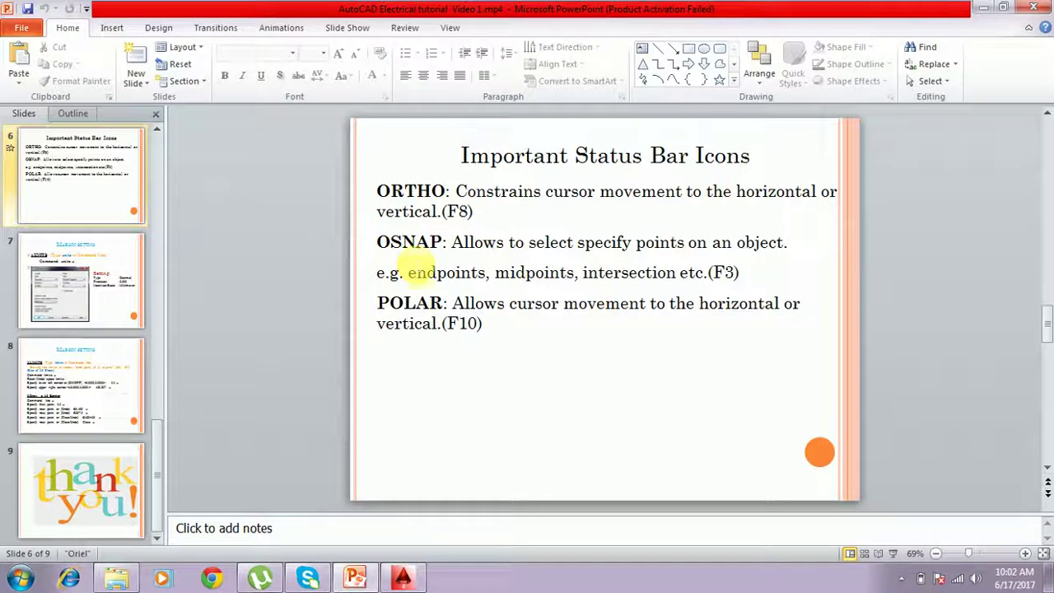
click(402, 576)
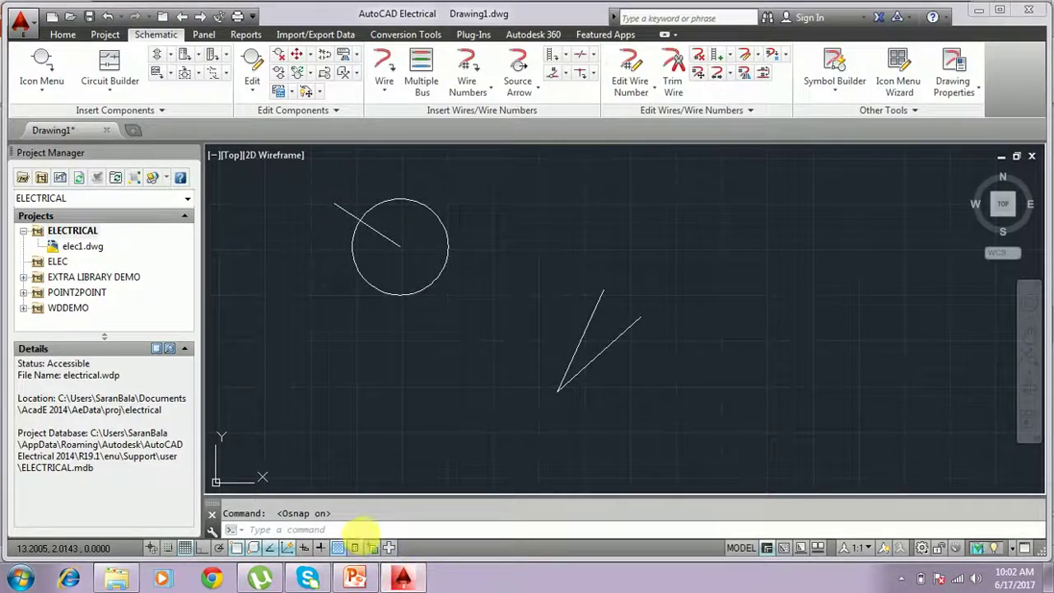
Start LINE with L, review the status bar icons slide in PowerPoint, and return to Drawing1
text(l)
key(Return)
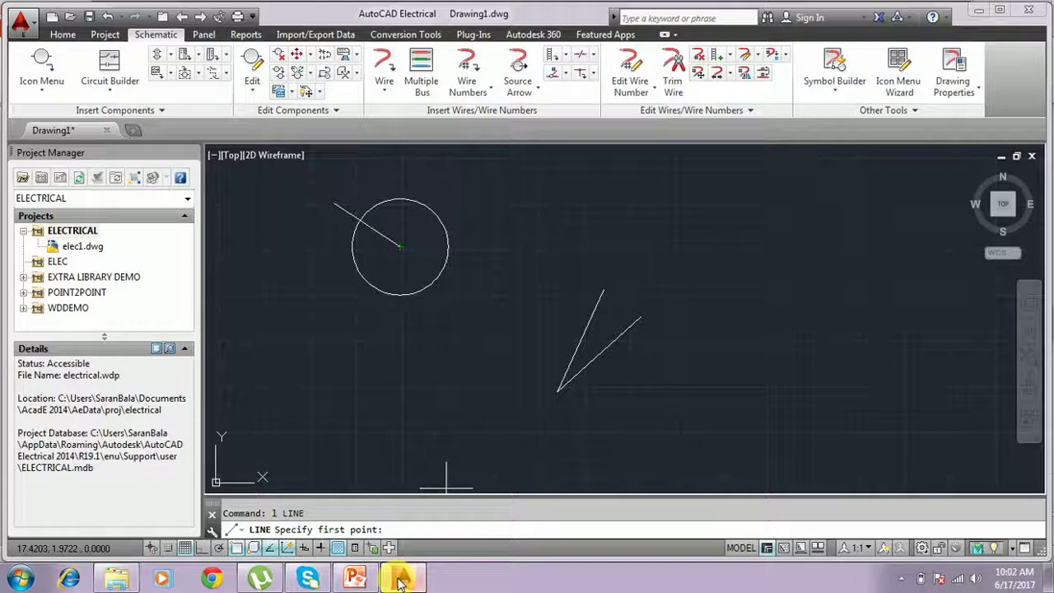
mouse_move(399, 581)
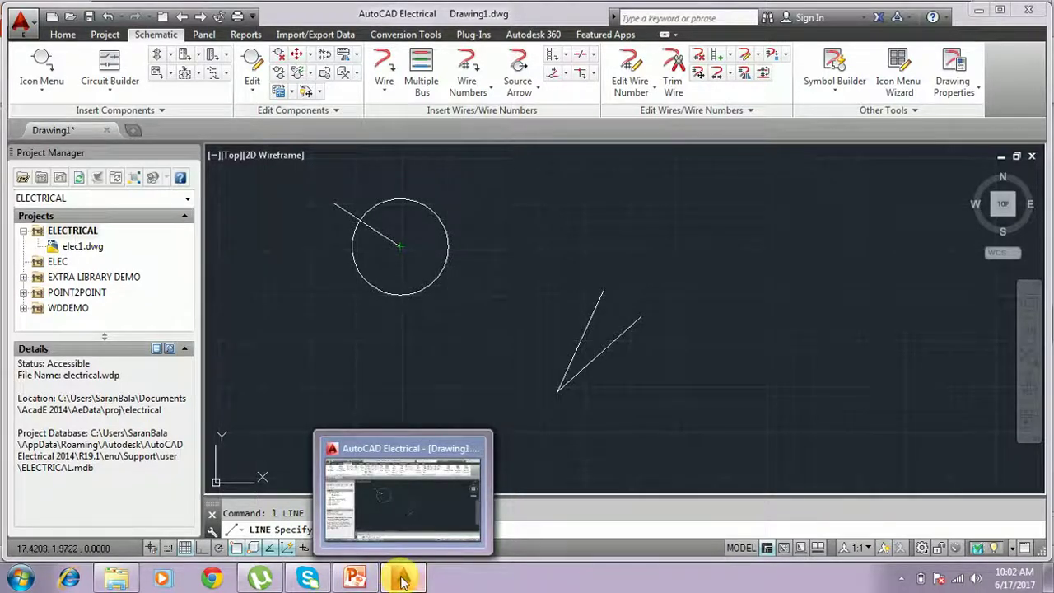
click(355, 579)
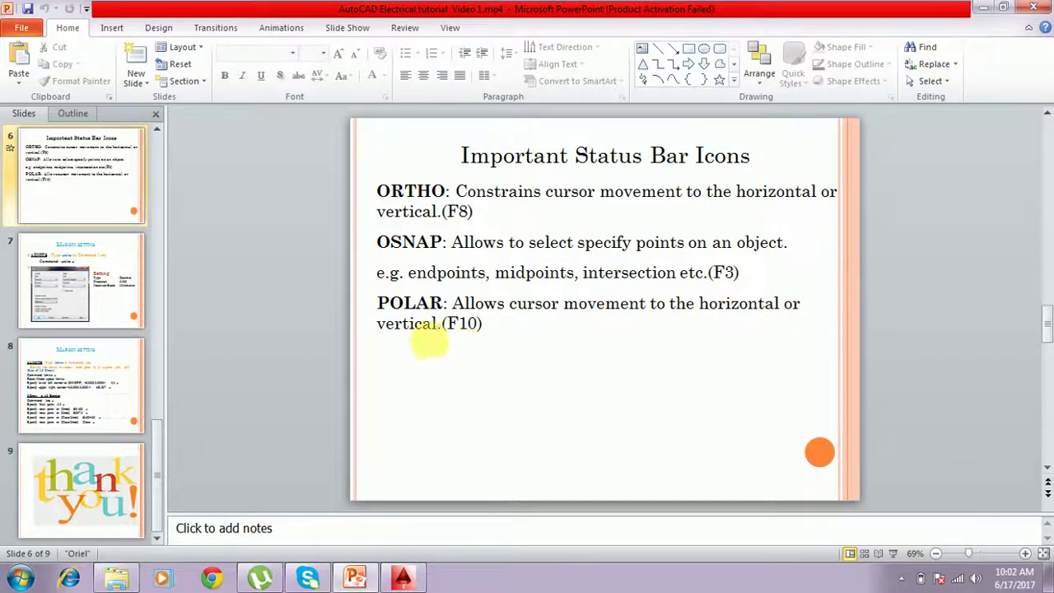
click(403, 582)
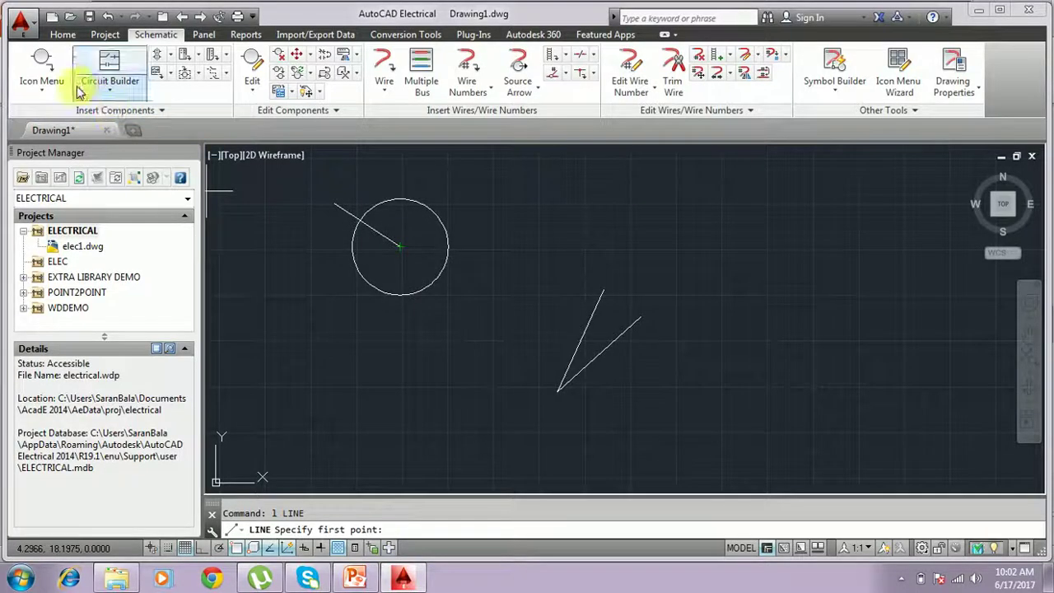
Start a circle from the Home tab and pick its centre point
click(64, 33)
click(109, 74)
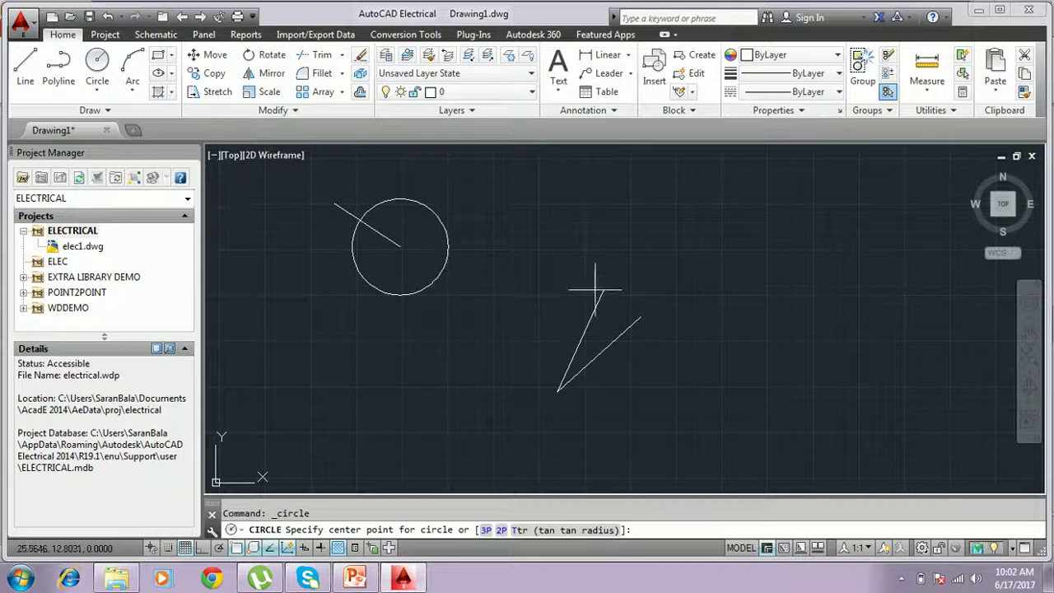
click(554, 244)
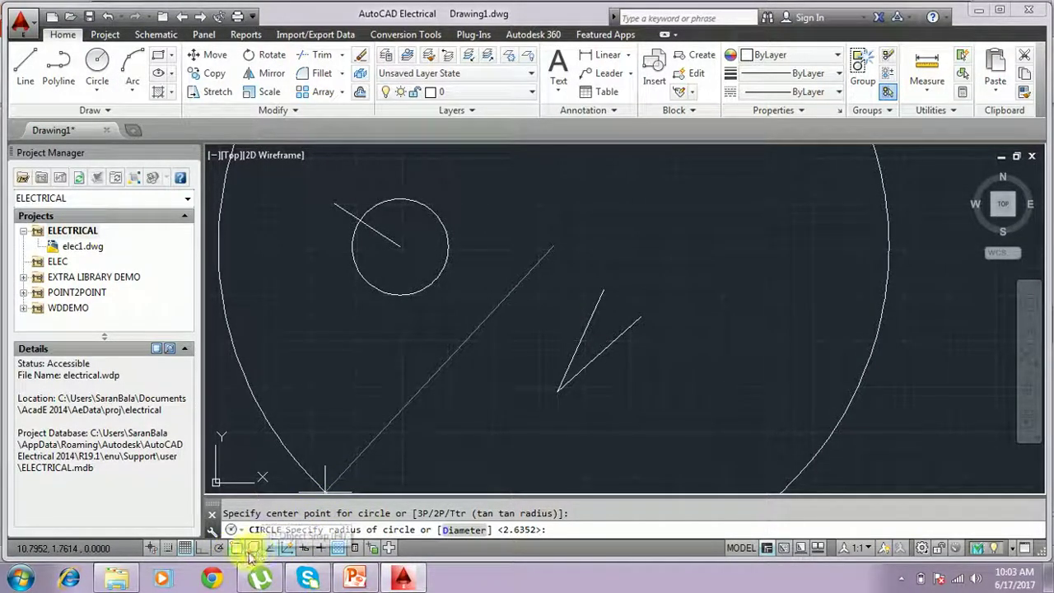
Turn on polar tracking, cancel the unfinished circle, and minimize AutoCAD to the slides
click(220, 550)
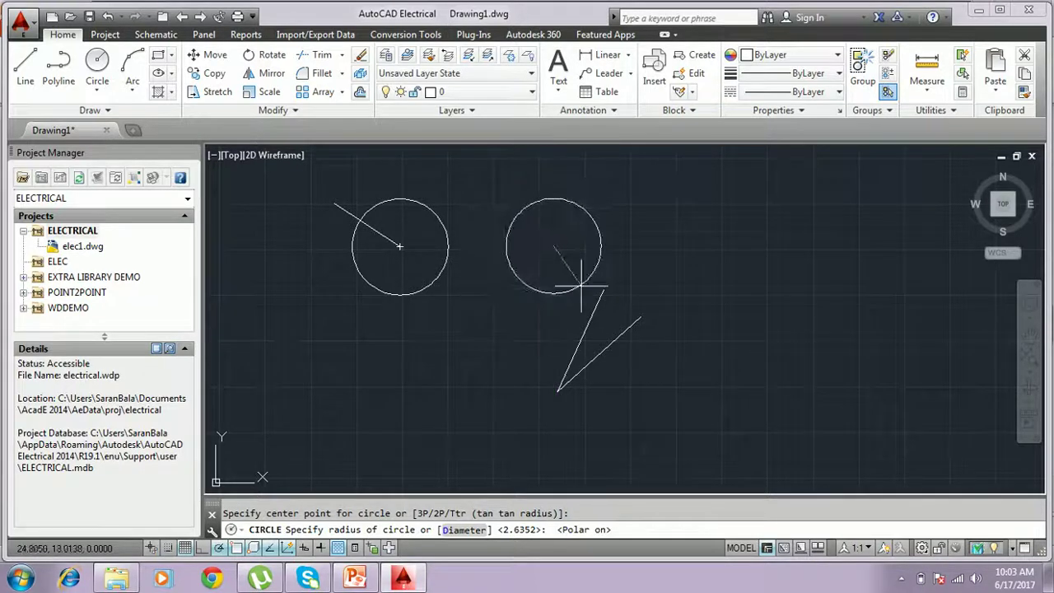
key(Escape)
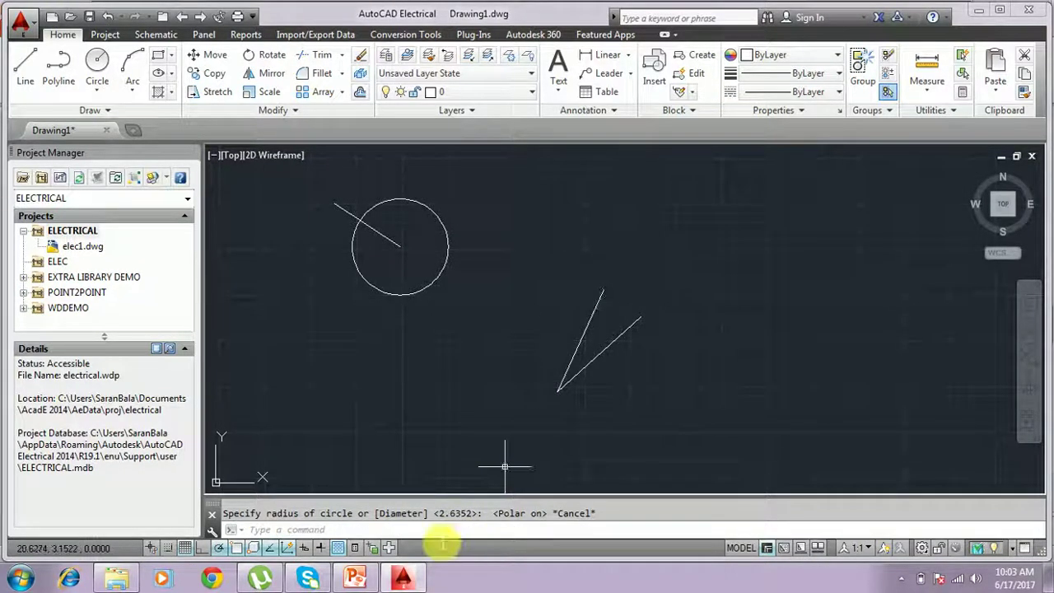
click(404, 578)
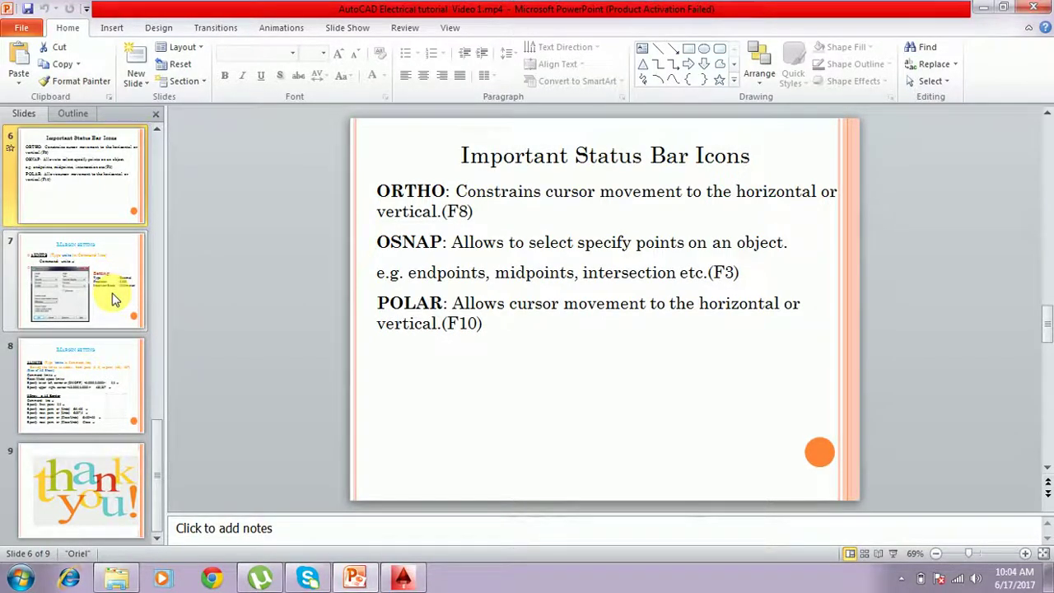
Compare the UNITS slide with the LIMITS slide, ending on the UNITS slide
click(356, 581)
click(356, 582)
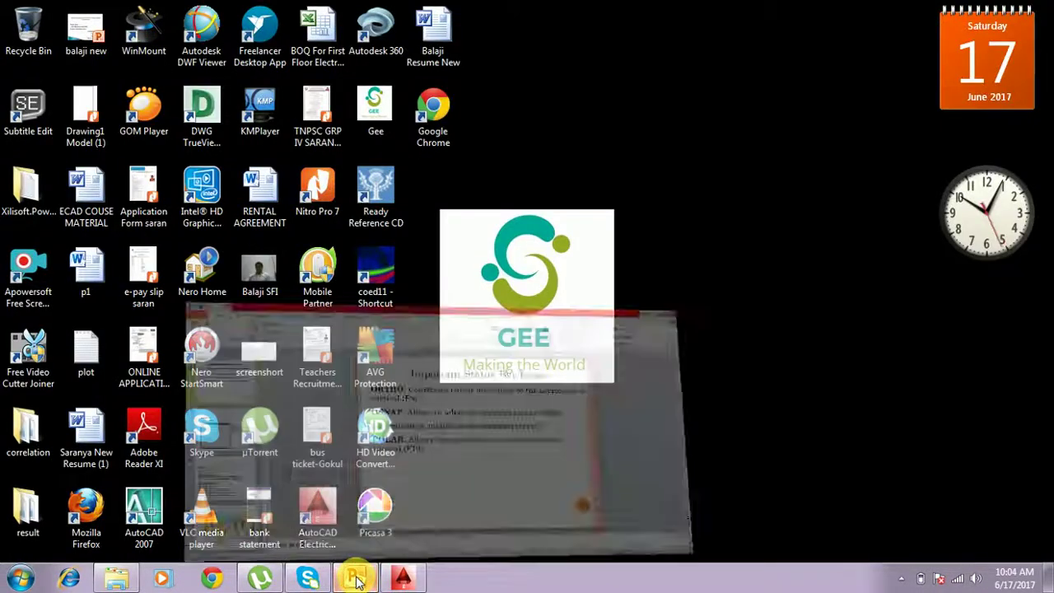
click(90, 290)
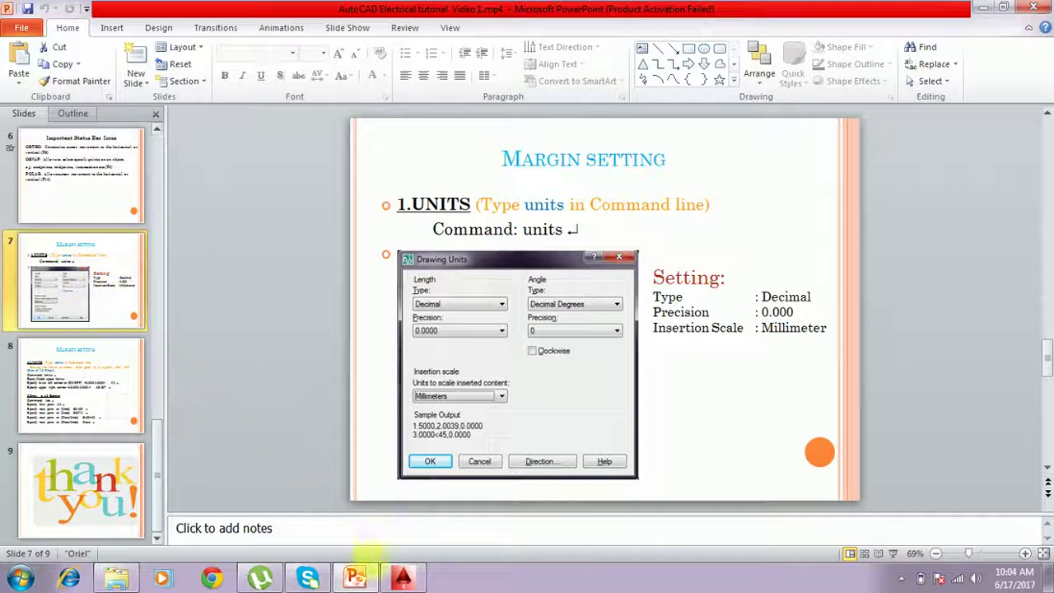
mouse_move(412, 583)
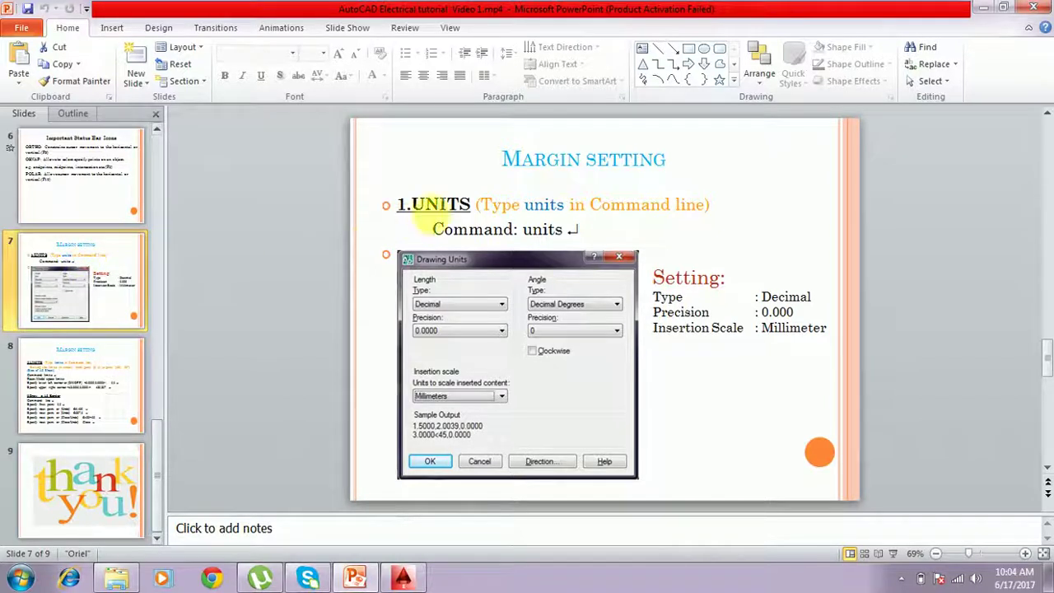
click(65, 366)
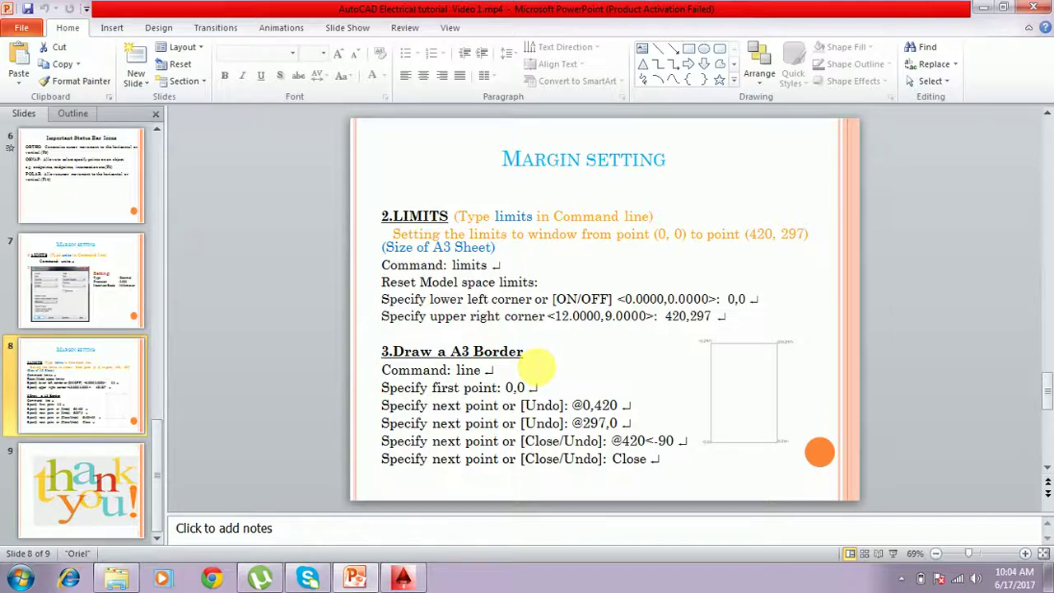
click(92, 276)
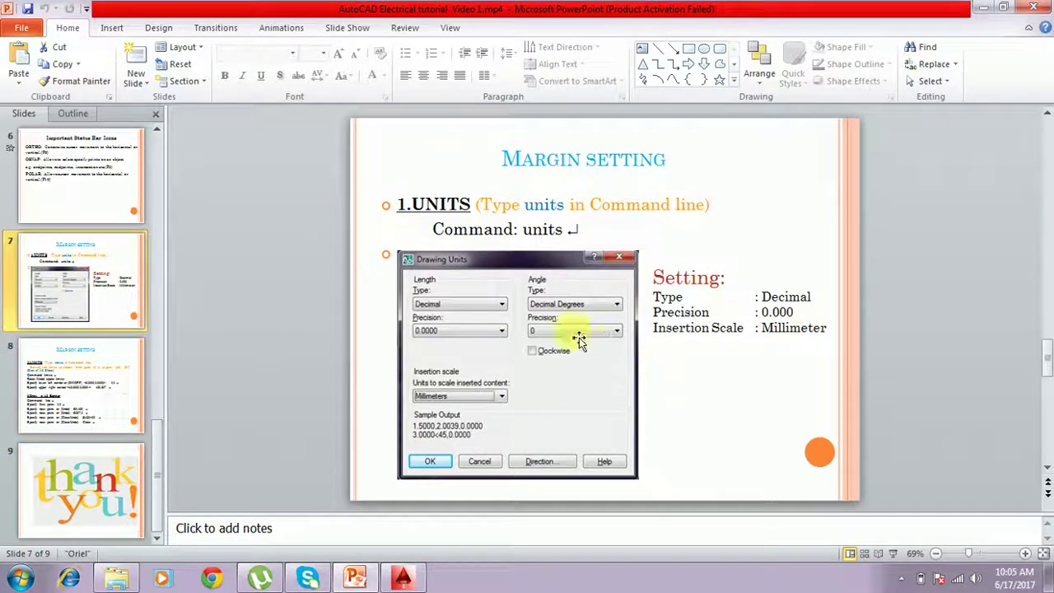
click(59, 368)
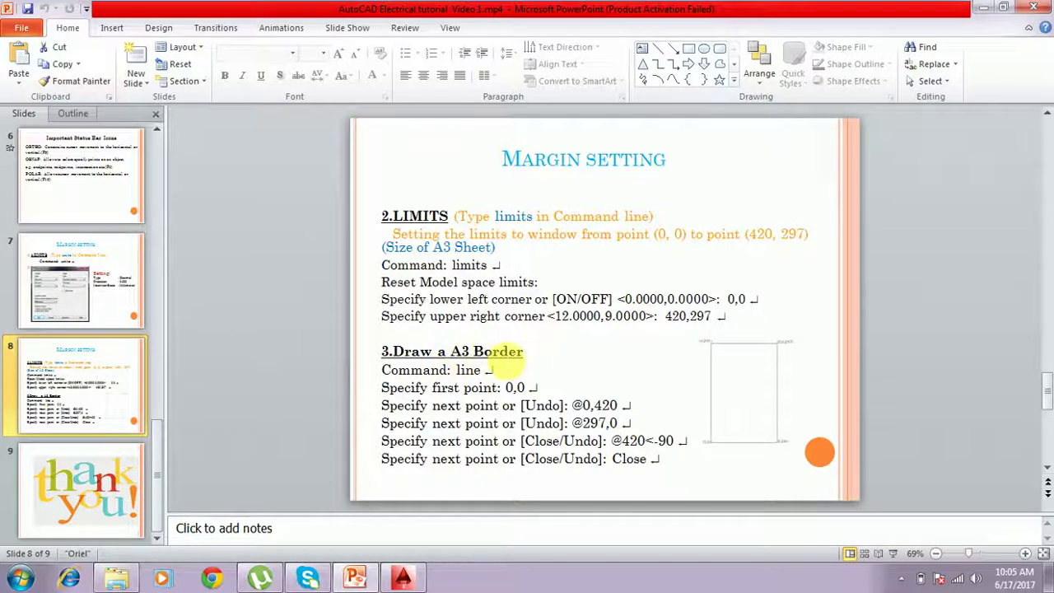
click(89, 280)
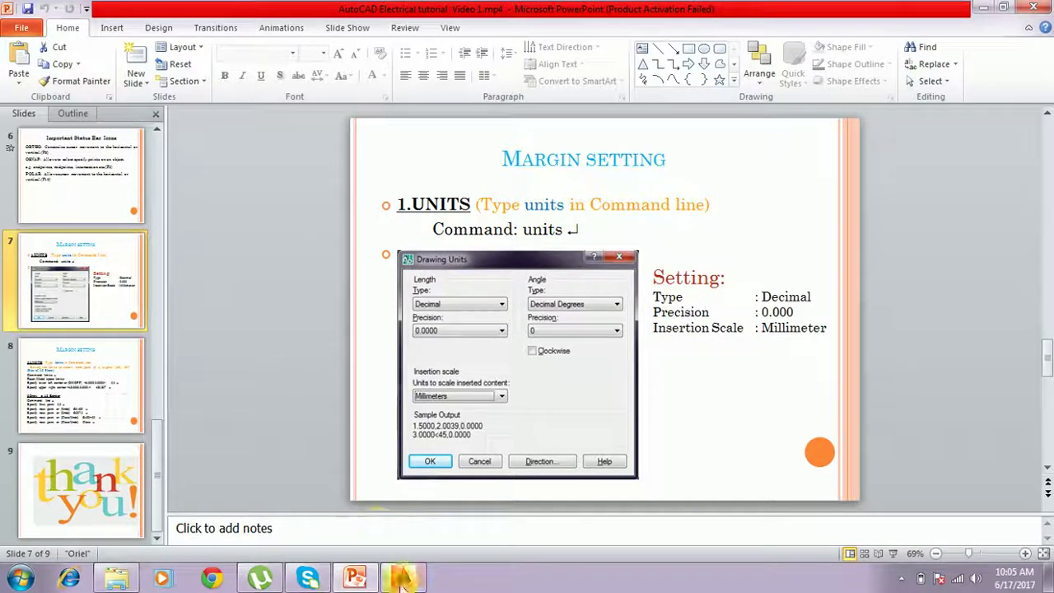
Highlight the 1.UNITS heading on the slide and return to AutoCAD
mouse_move(402, 576)
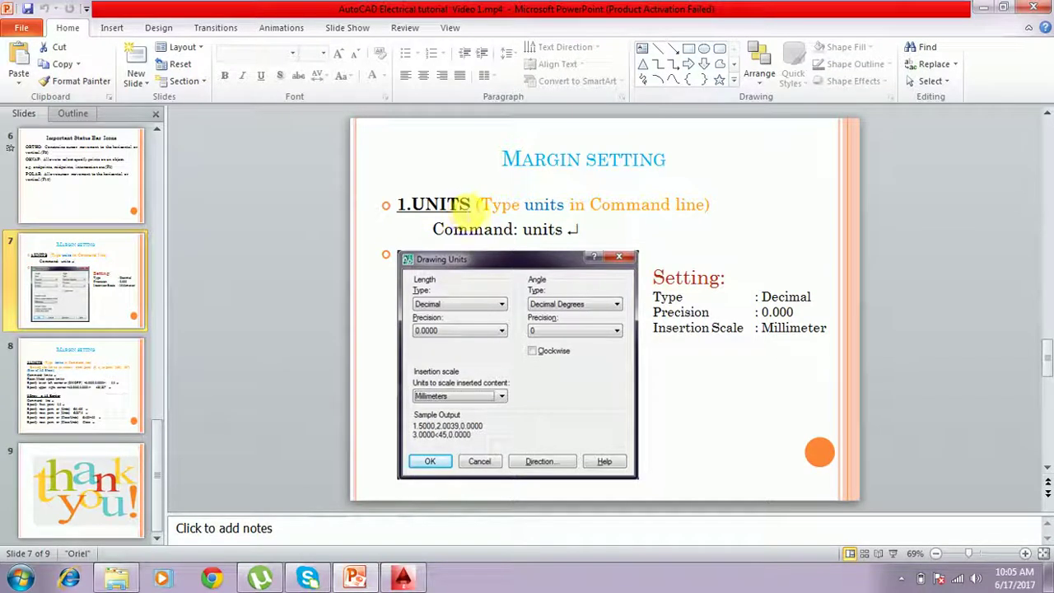
drag(401, 204, 486, 207)
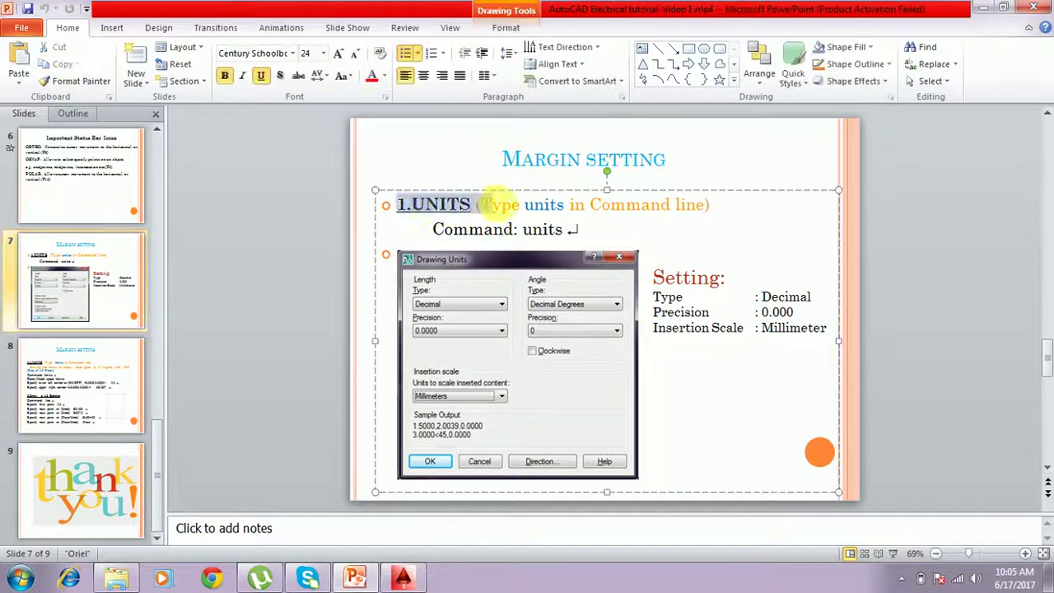
click(394, 572)
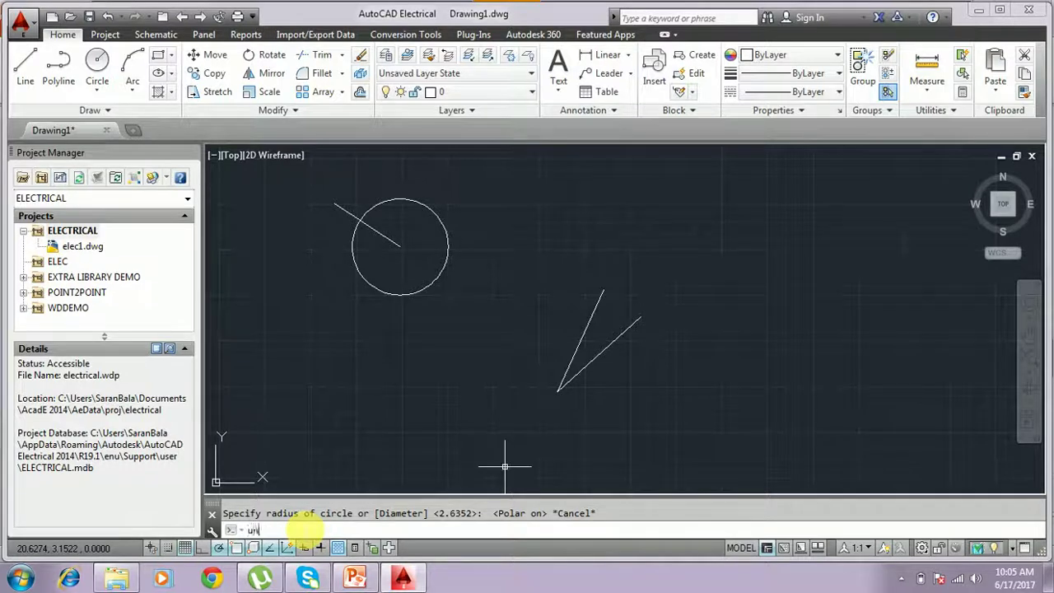
Run UNITS, keep Decimal length after trying Engineering, and set insertion scale to Millimeters
text(units)
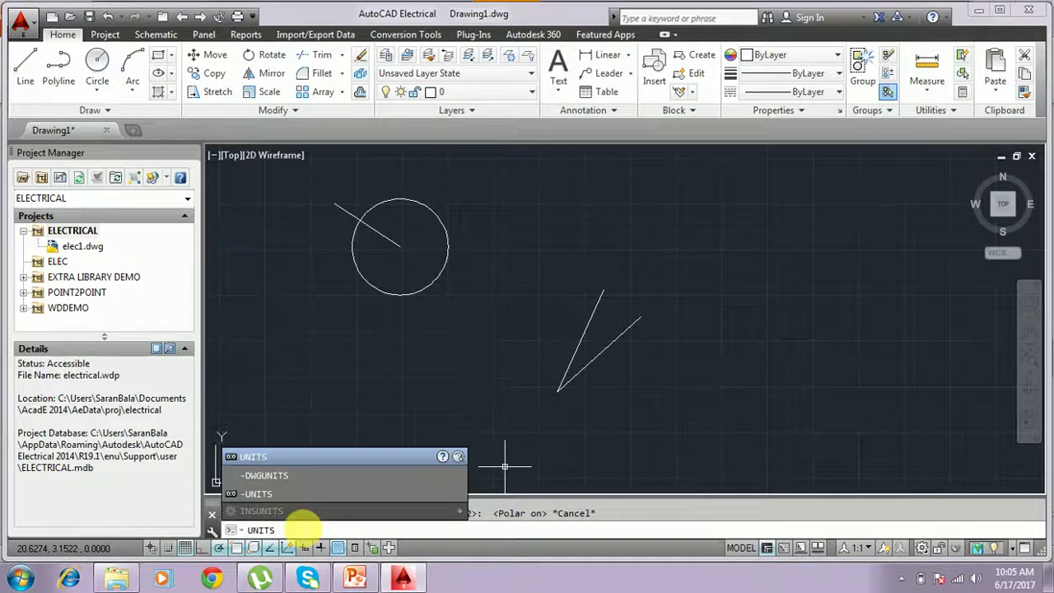
key(Return)
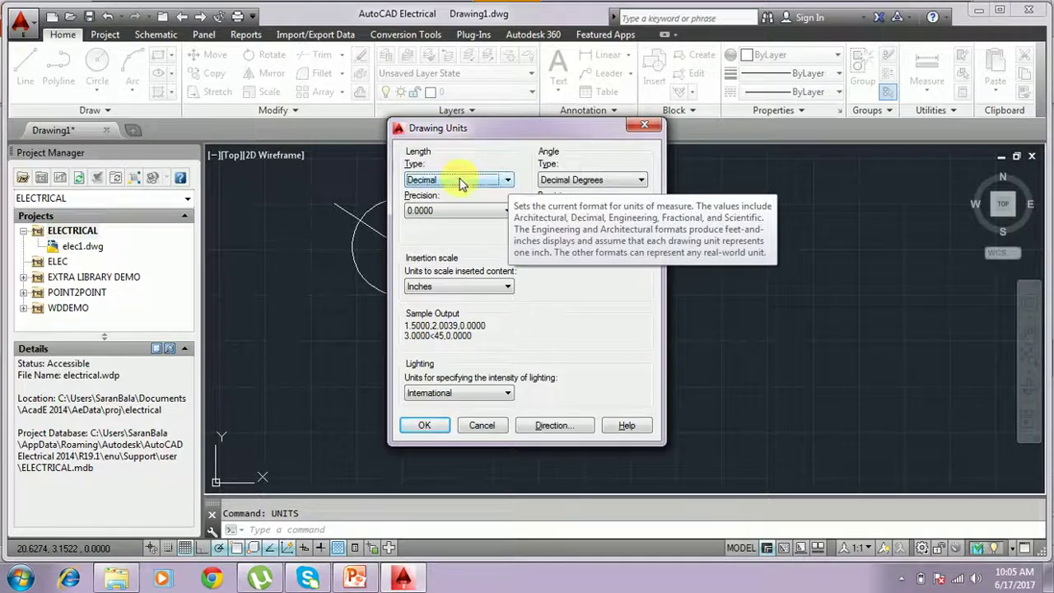
click(504, 181)
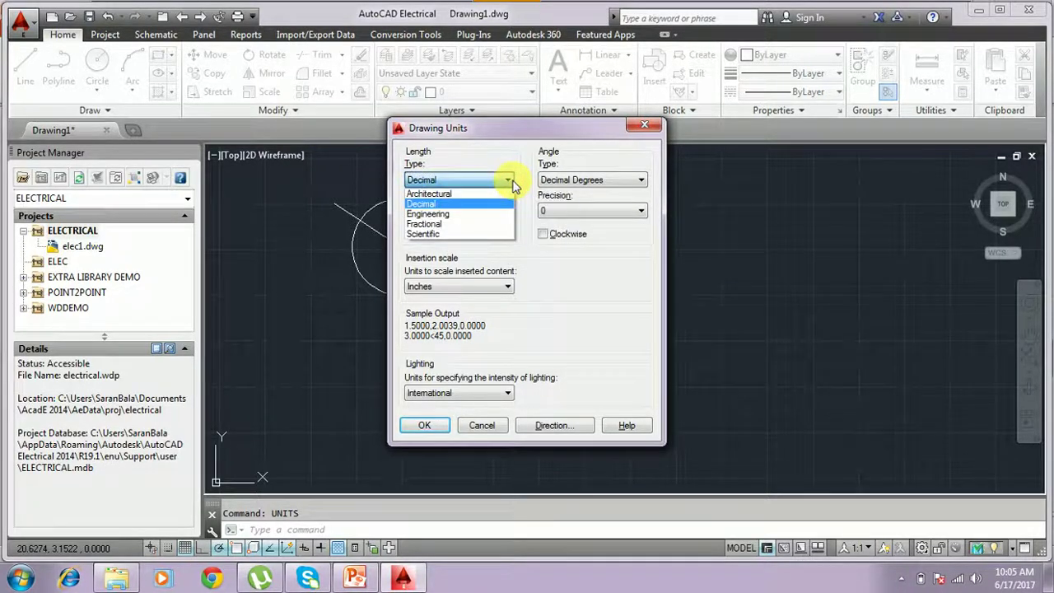
click(456, 215)
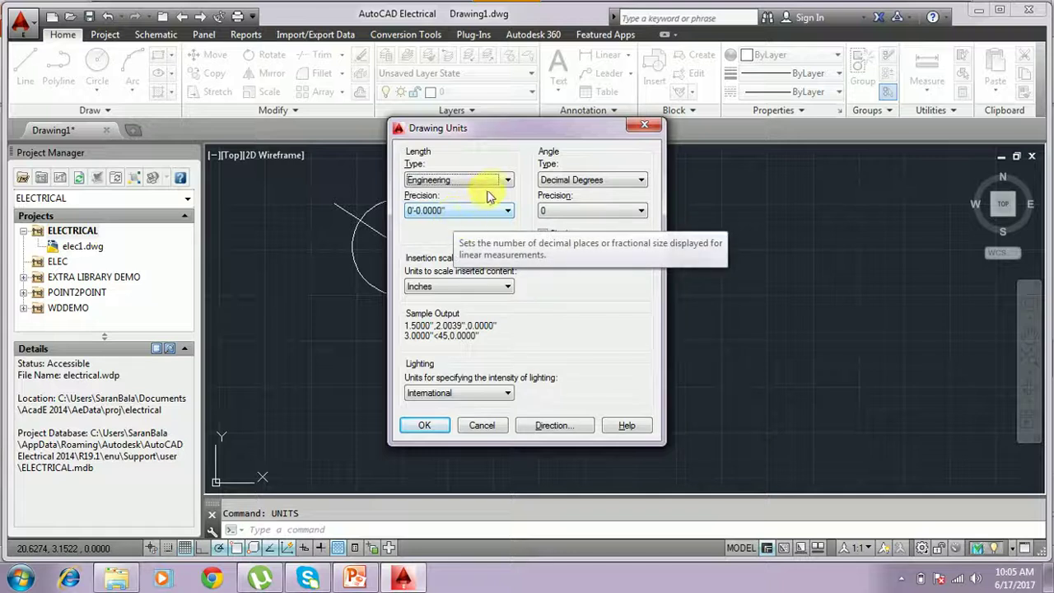
click(504, 181)
click(436, 205)
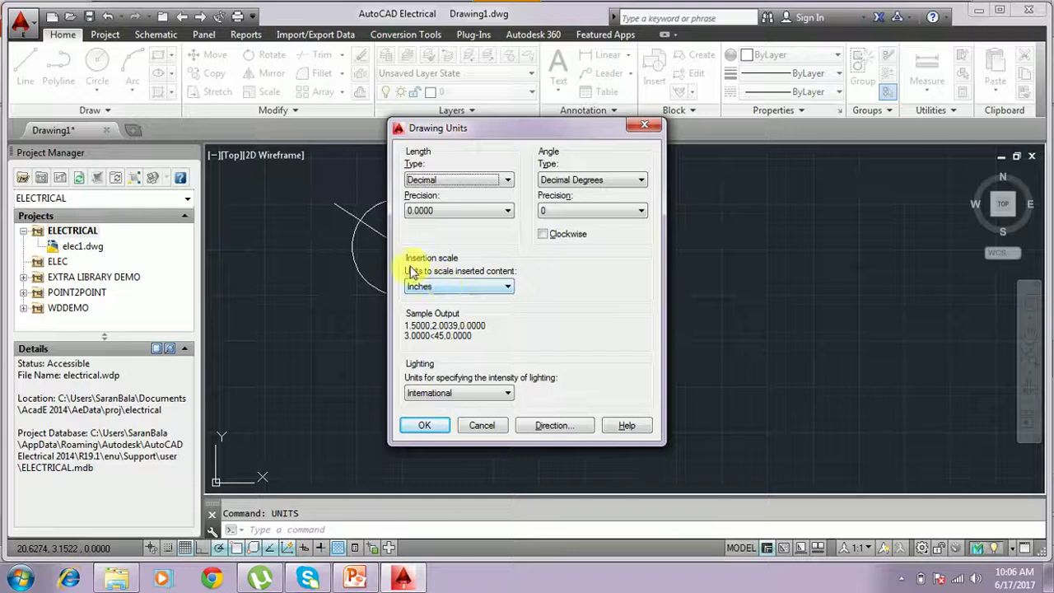
click(505, 288)
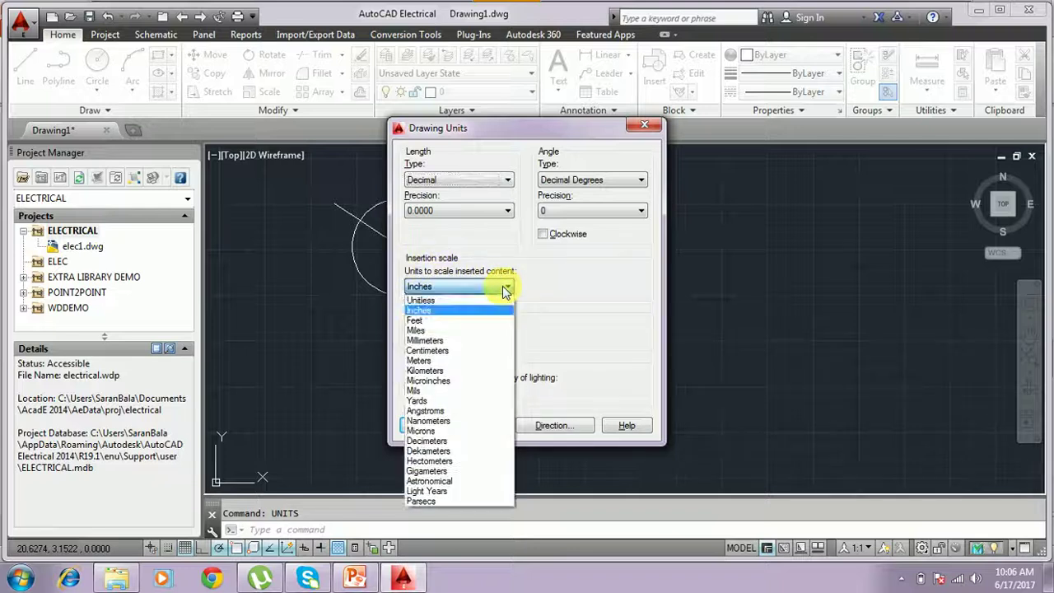
click(502, 340)
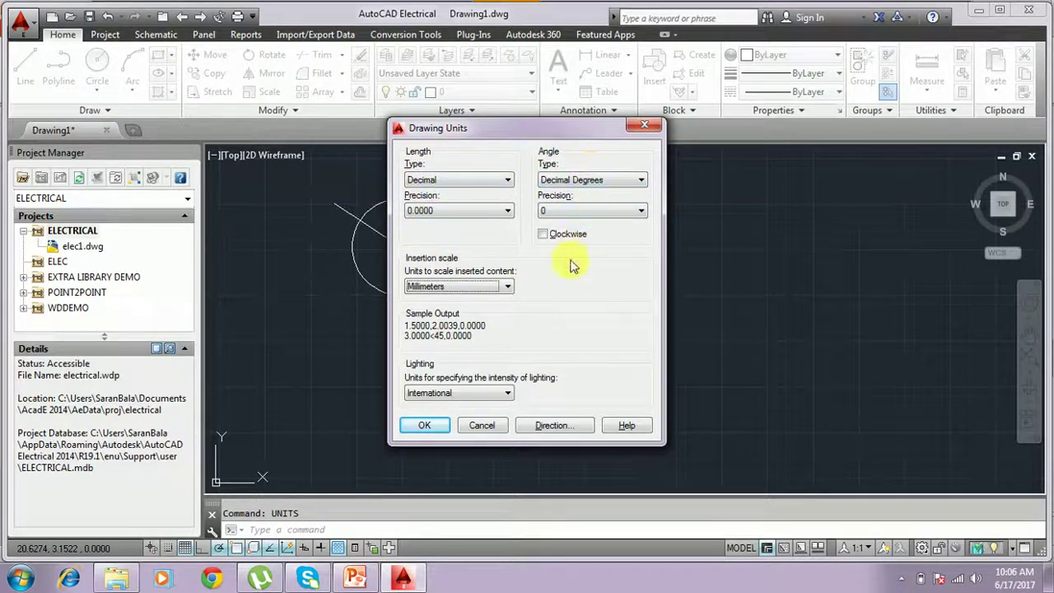
click(424, 425)
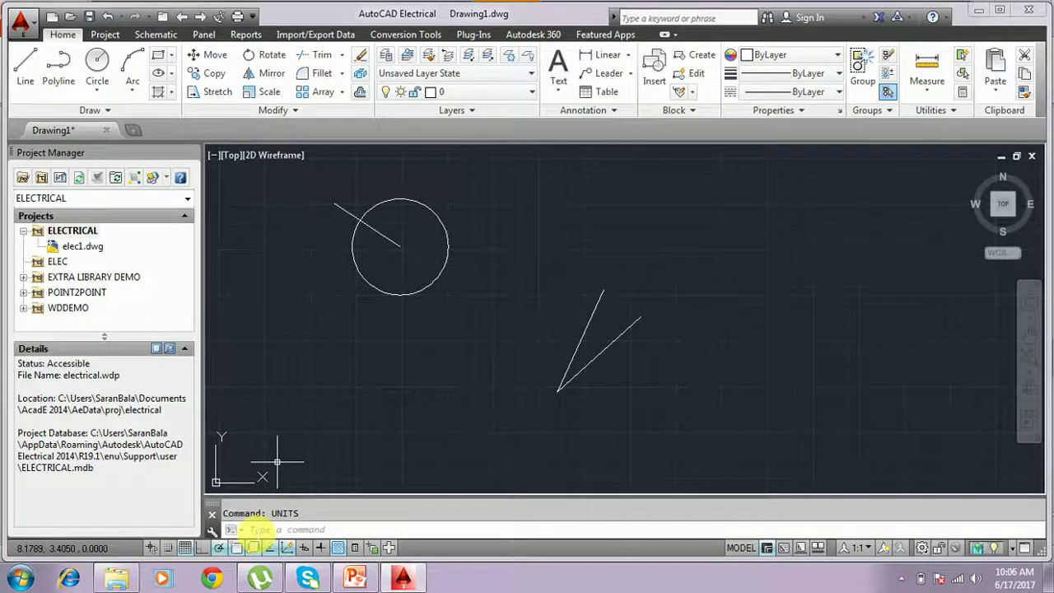
Toggle the coordinate readout off and on, glance at the slides, then return to AutoCAD
click(43, 550)
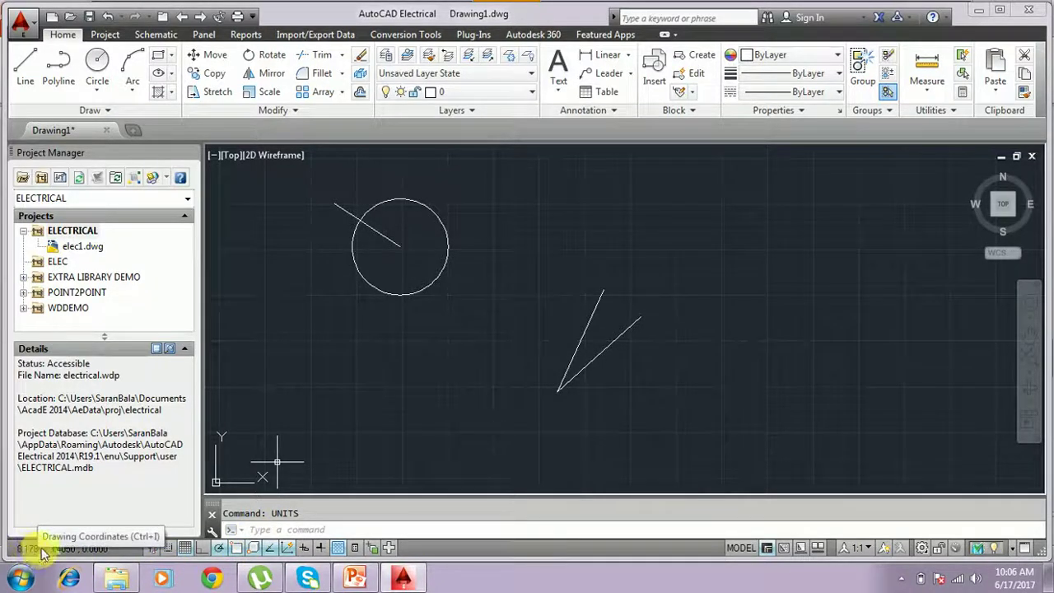
click(66, 550)
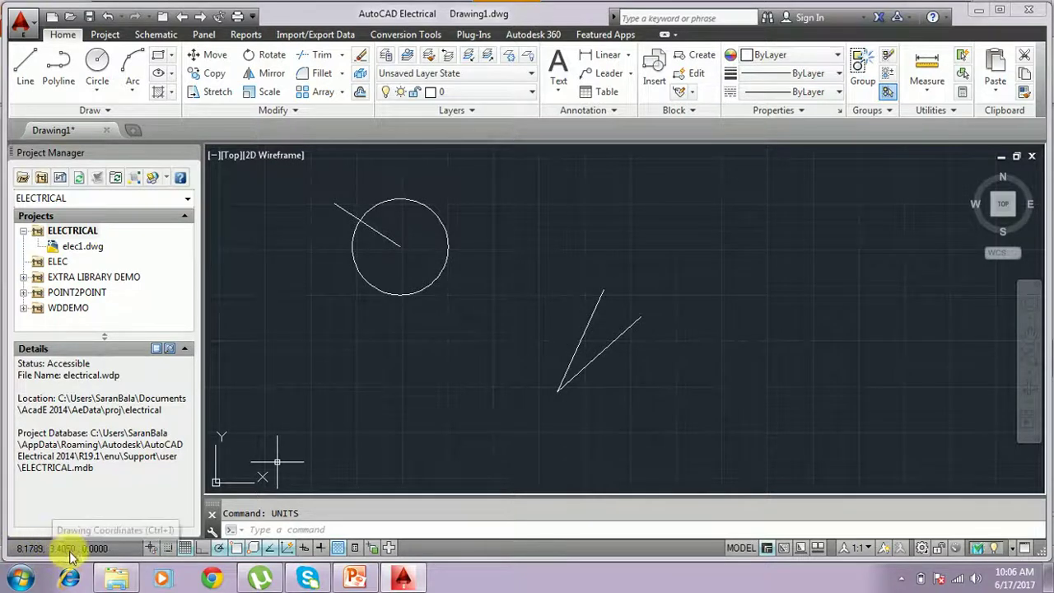
click(354, 574)
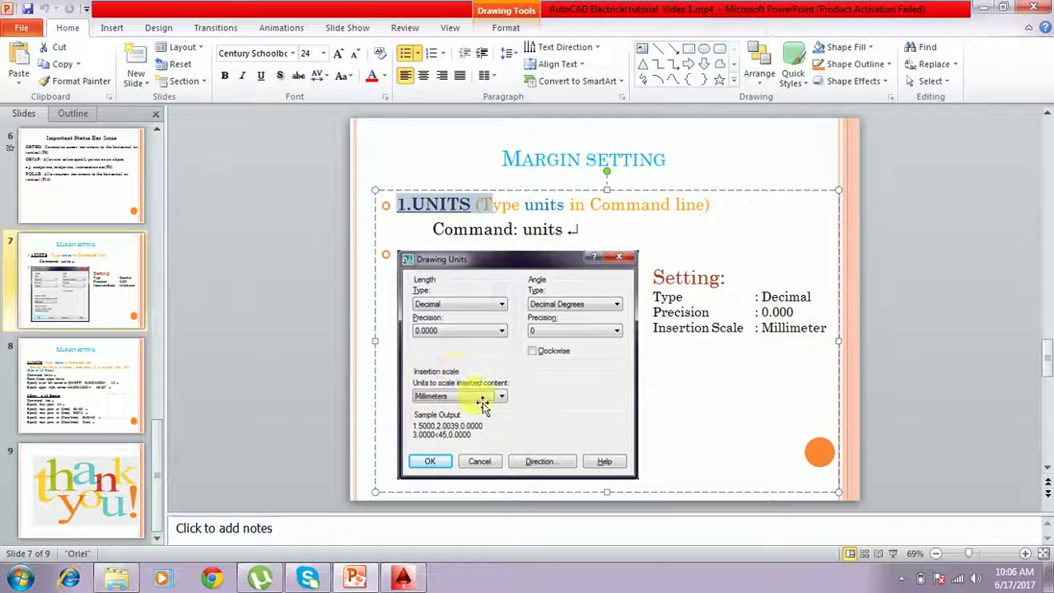
click(412, 581)
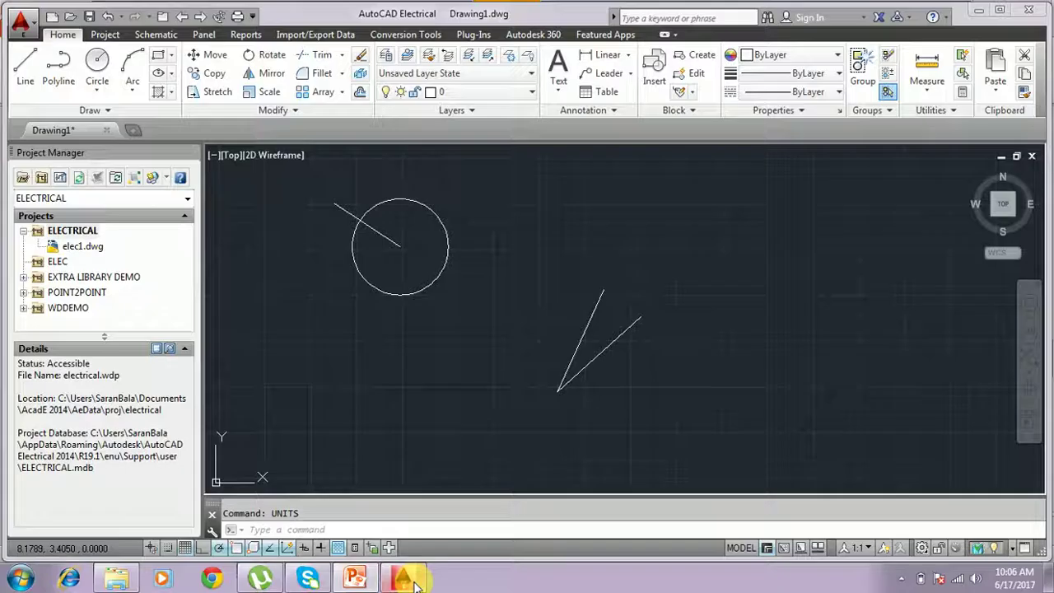
View the LIMITS slide in PowerPoint, then return to the AutoCAD drawing
click(354, 580)
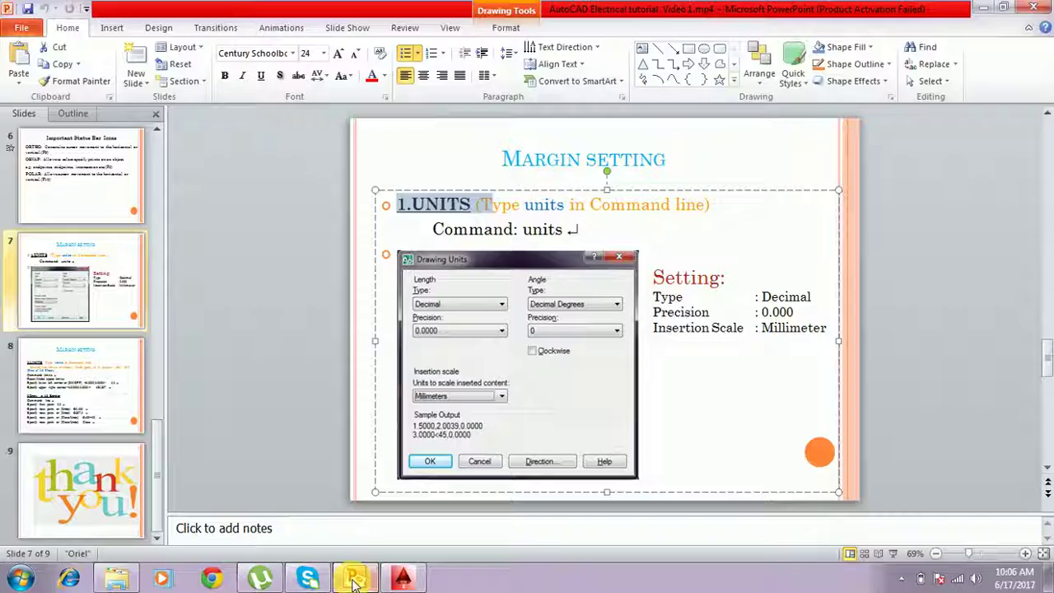
click(107, 348)
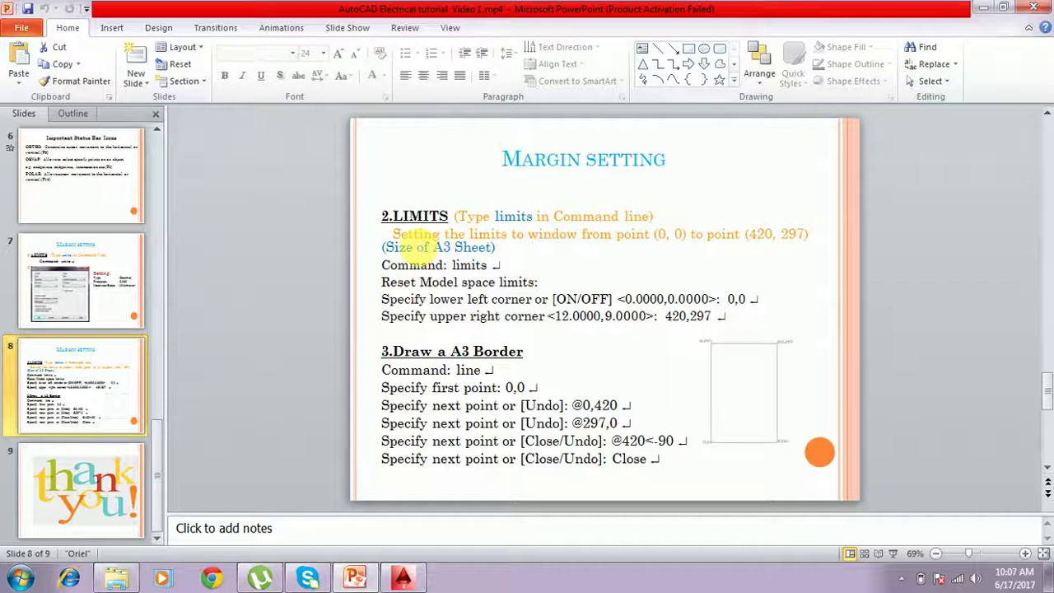
click(403, 579)
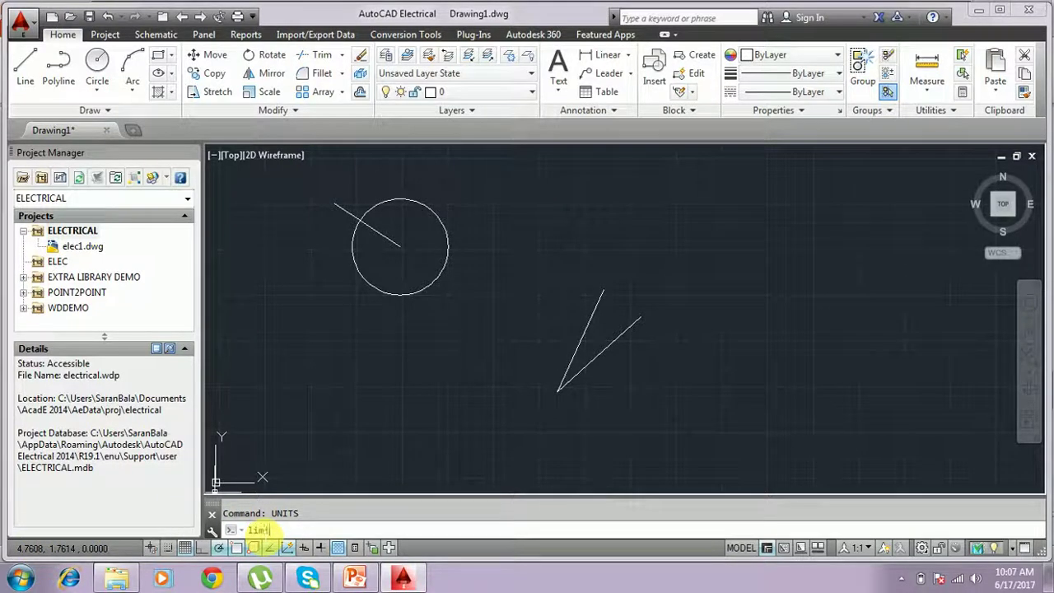
Start the LIMITS command and accept 0,0 as the lower-left corner
text(ts)
key(Return)
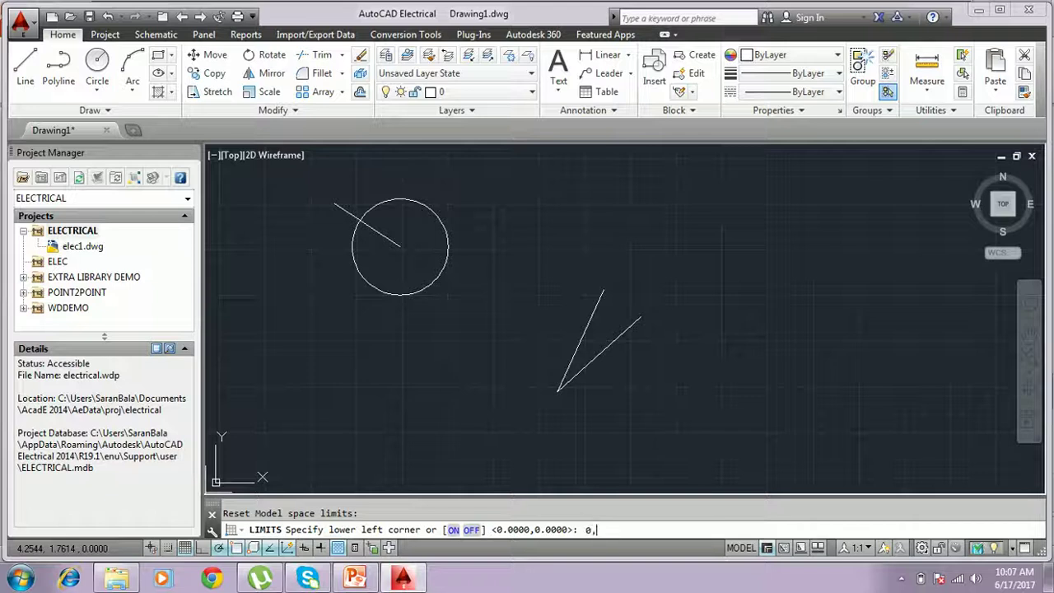
key(Return)
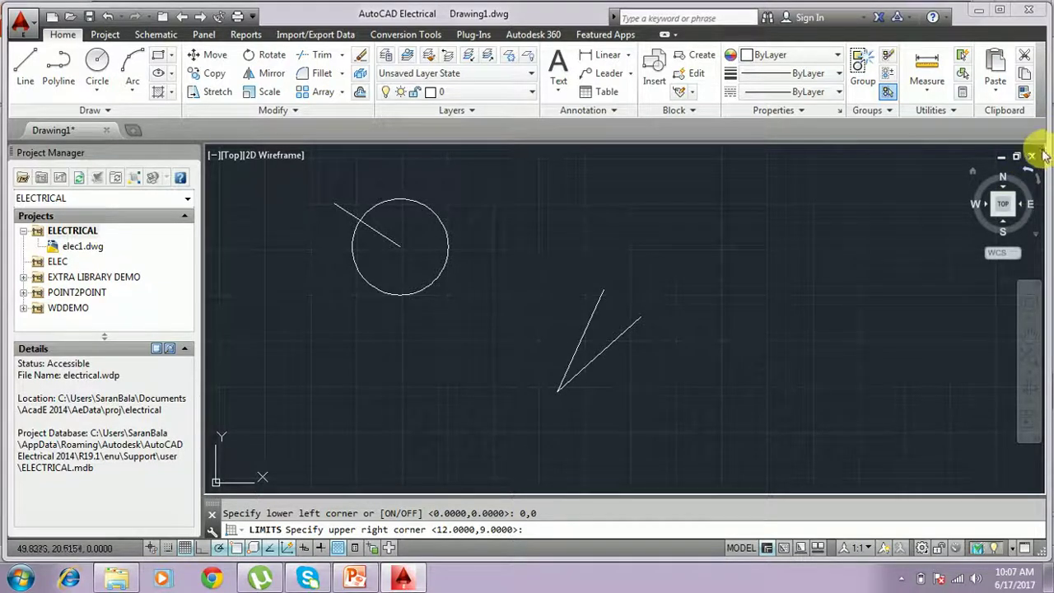
Highlight the 420,297 upper-right value on the LIMITS slide, then return to AutoCAD
click(357, 579)
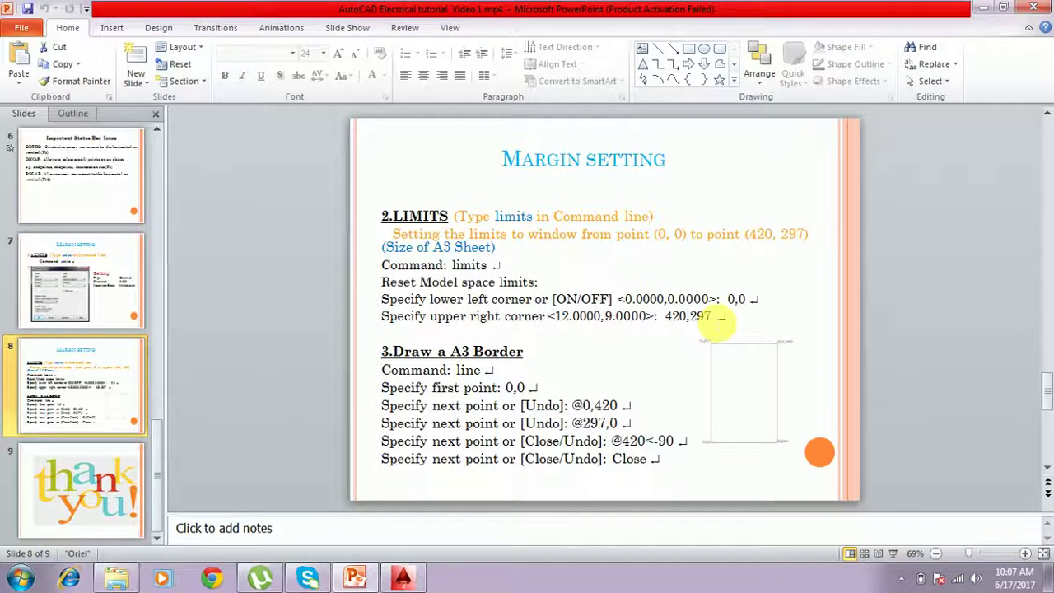
drag(676, 319, 717, 320)
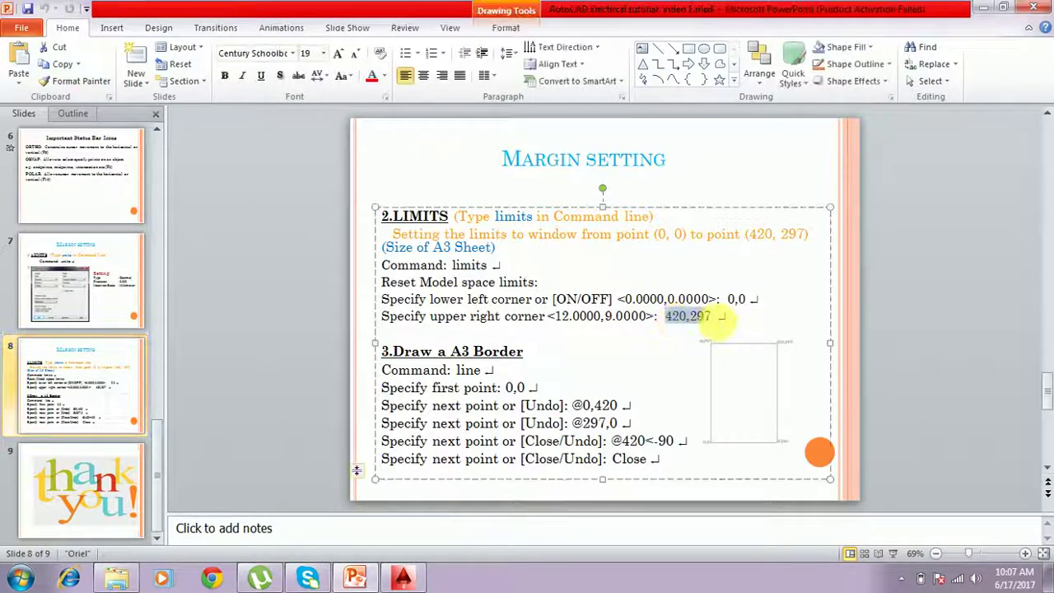
click(400, 579)
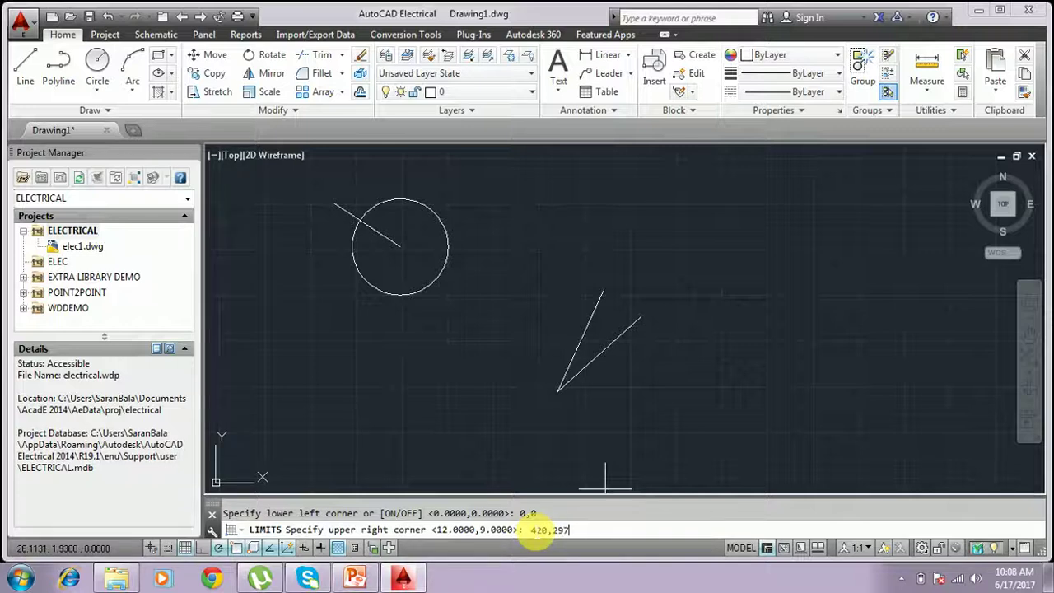
Enter 420,297 as the upper-right limit, then Zoom All to show the full limits
key(Return)
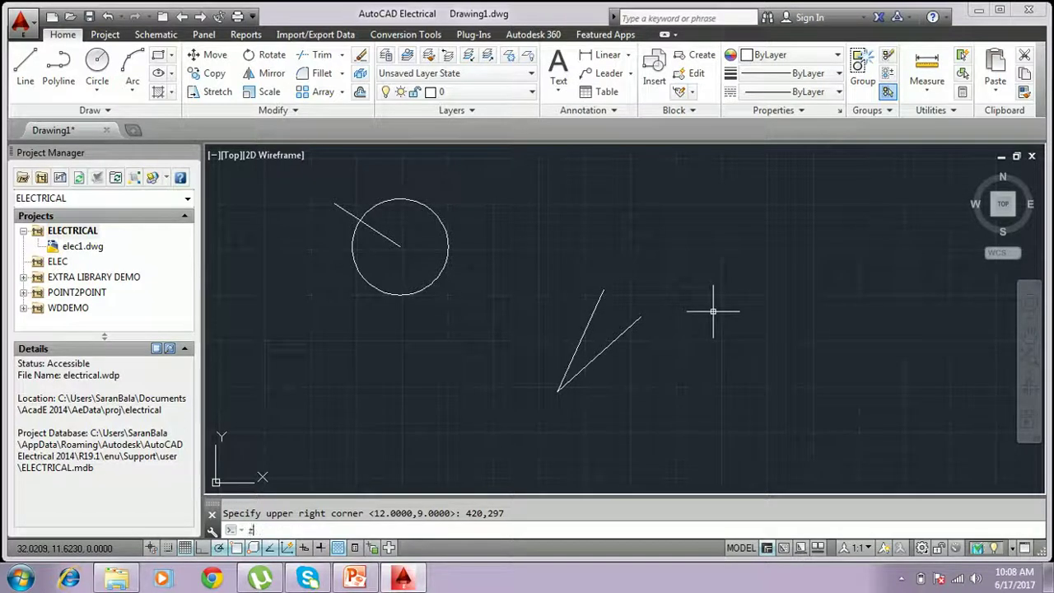
text(z)
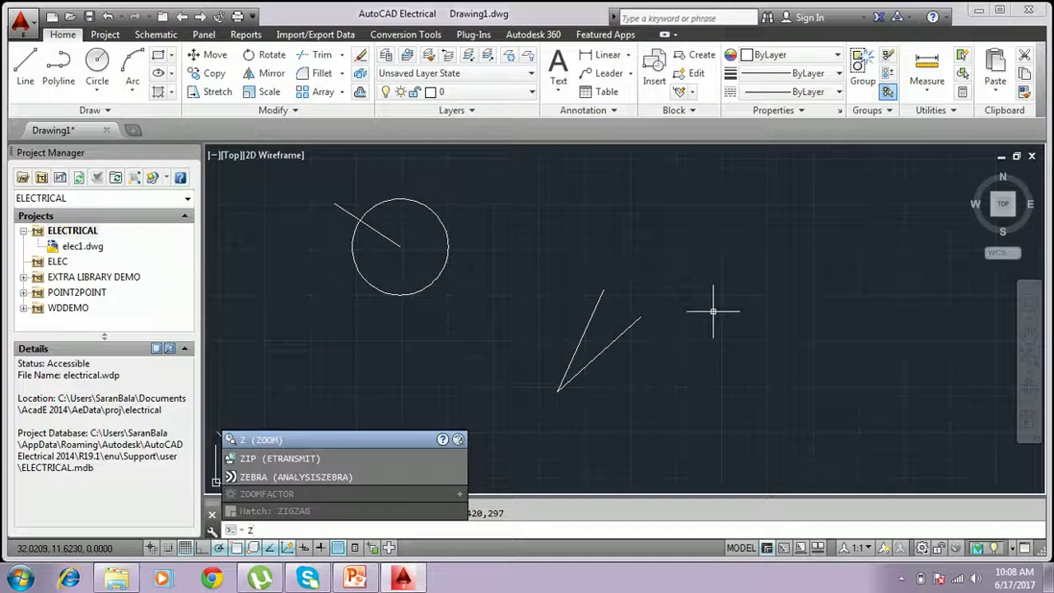
key(Return)
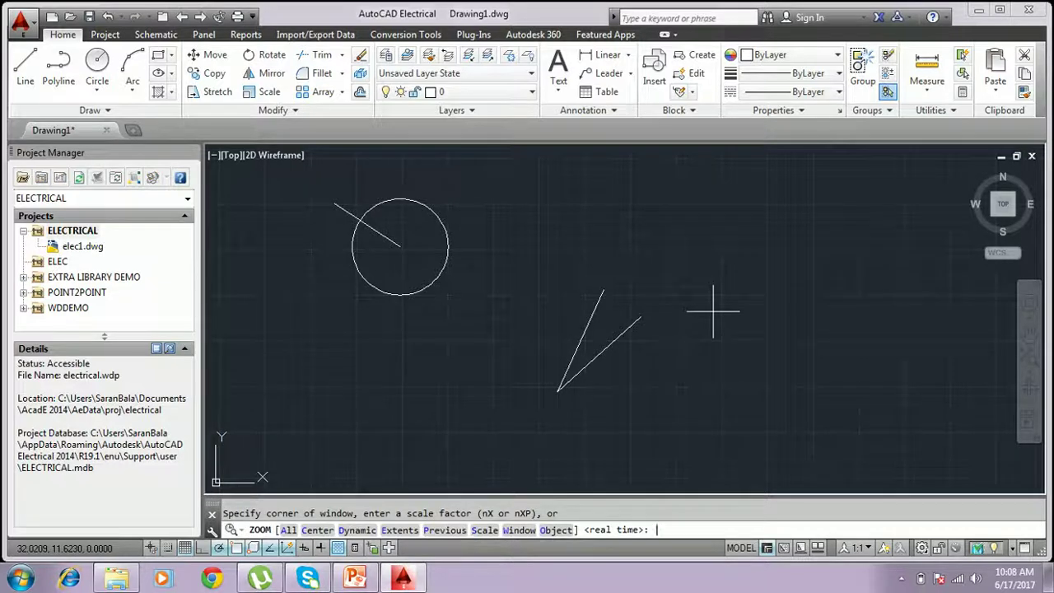
text(a)
key(Return)
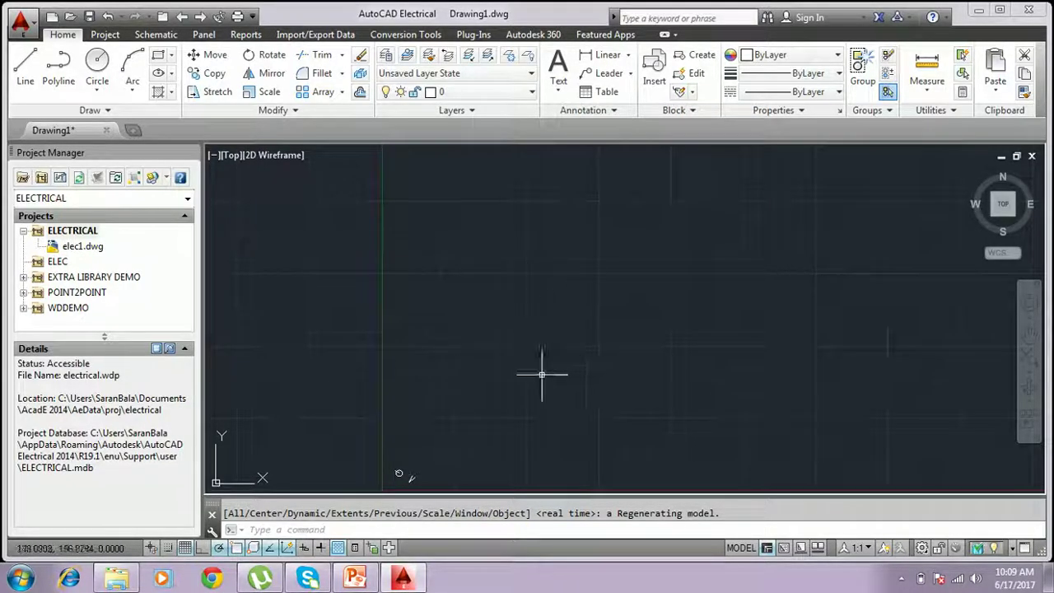
Check the A3 border line coordinates on the Margin setting slide, then return to the drawing
click(402, 579)
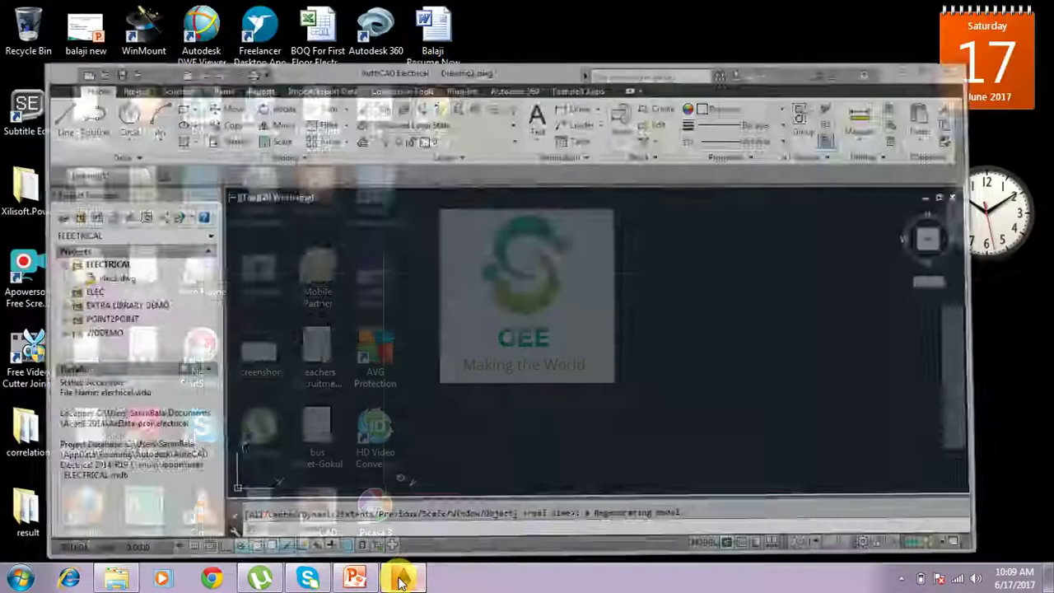
click(402, 579)
click(352, 577)
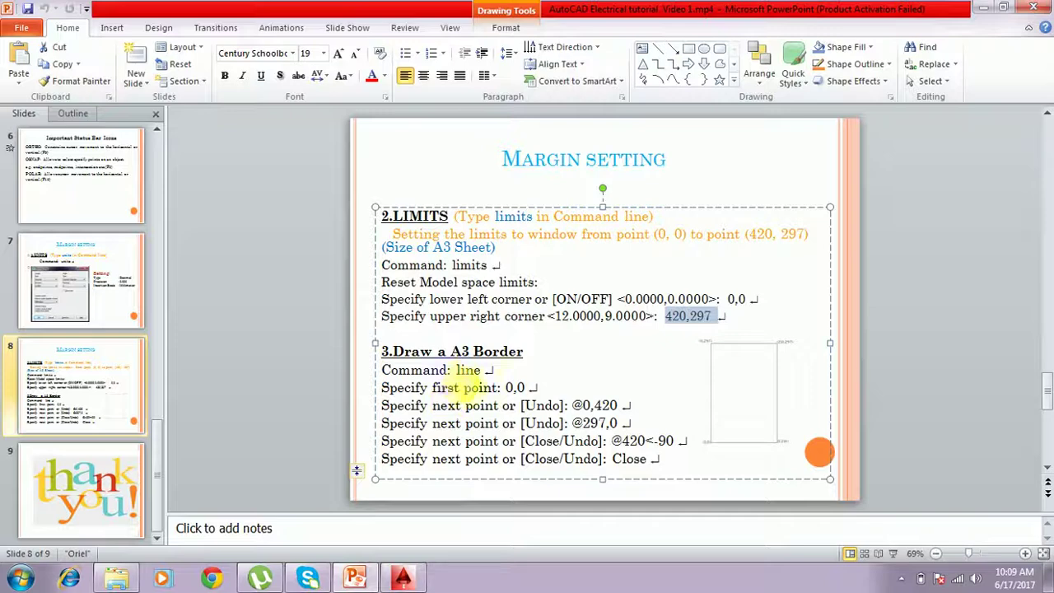
click(402, 577)
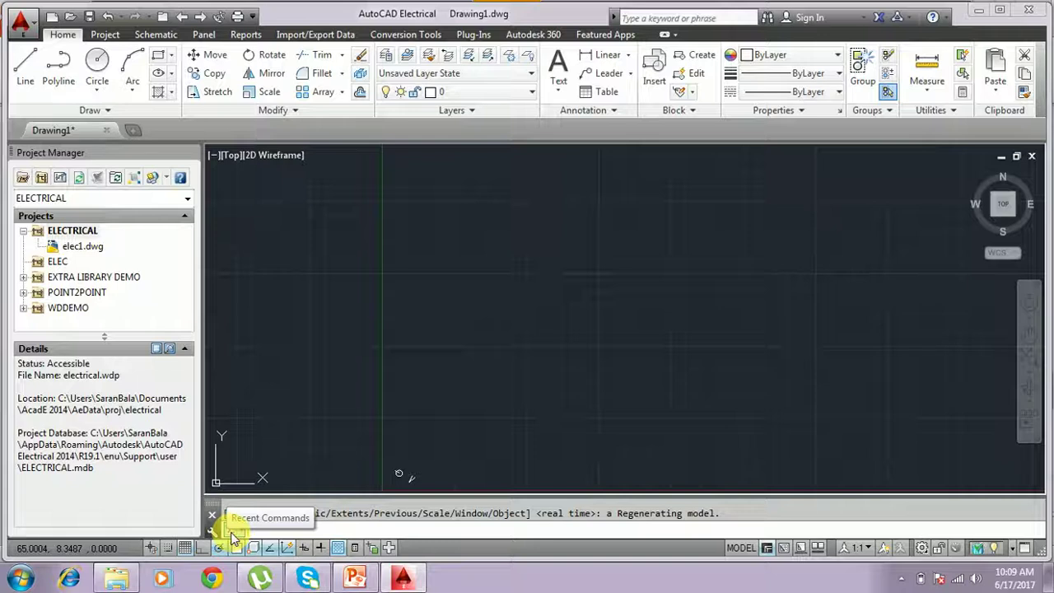
Start the LINE command and place the border's first point at 0,0
click(27, 70)
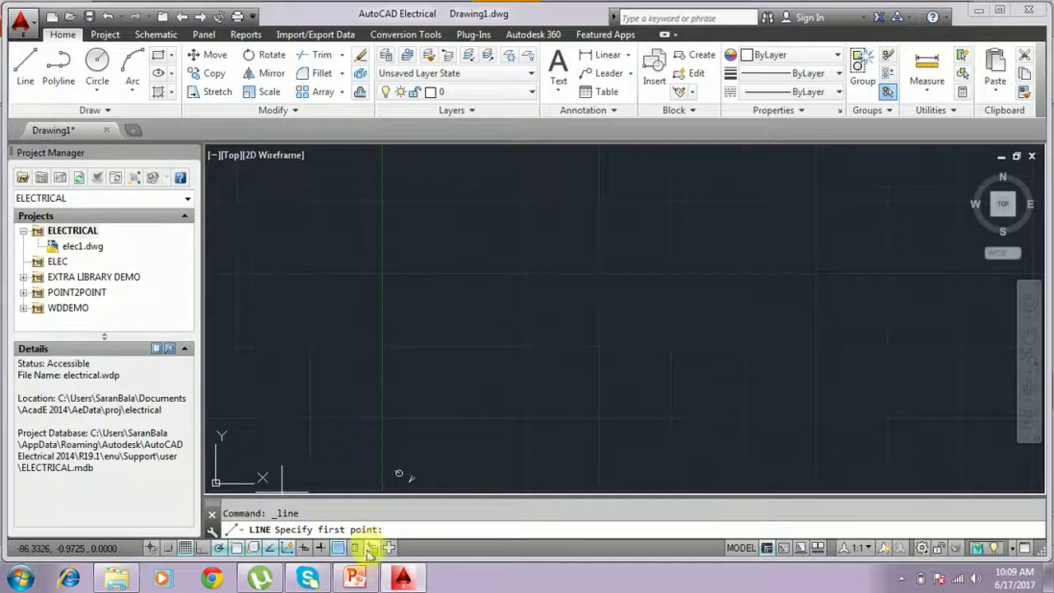
click(356, 580)
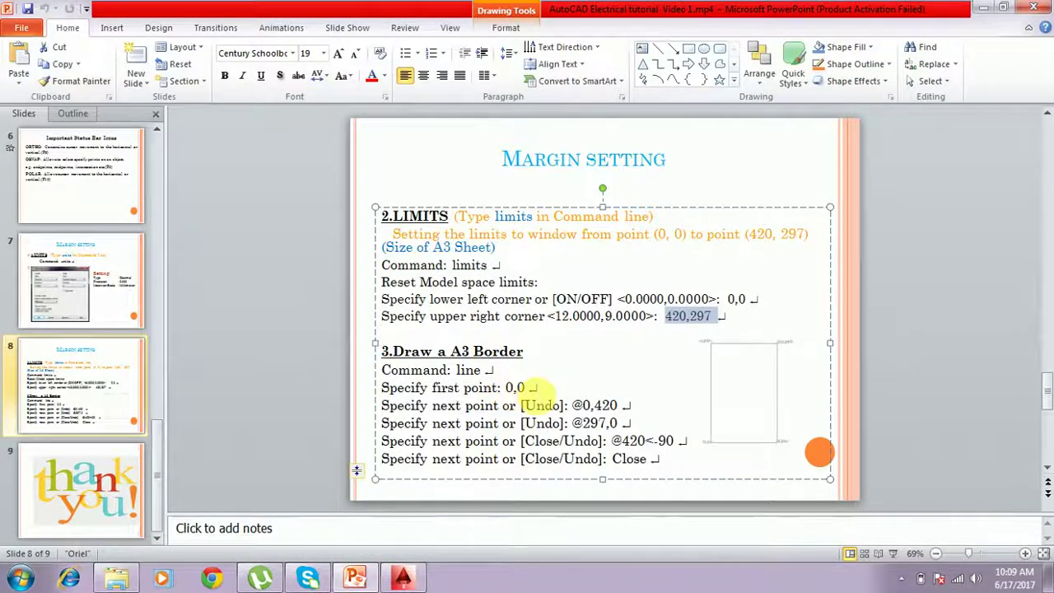
click(350, 582)
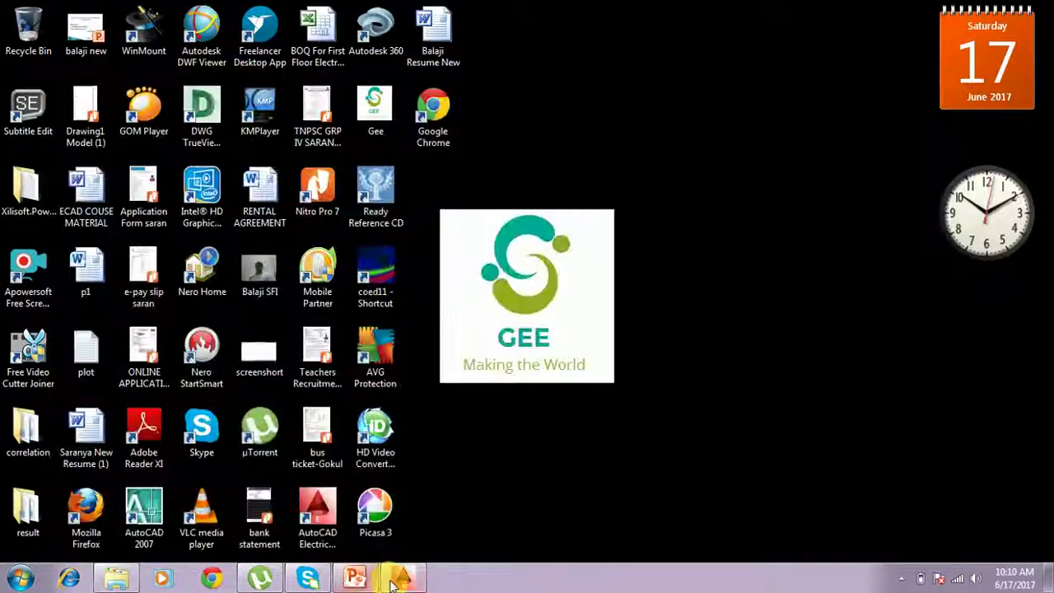
click(394, 580)
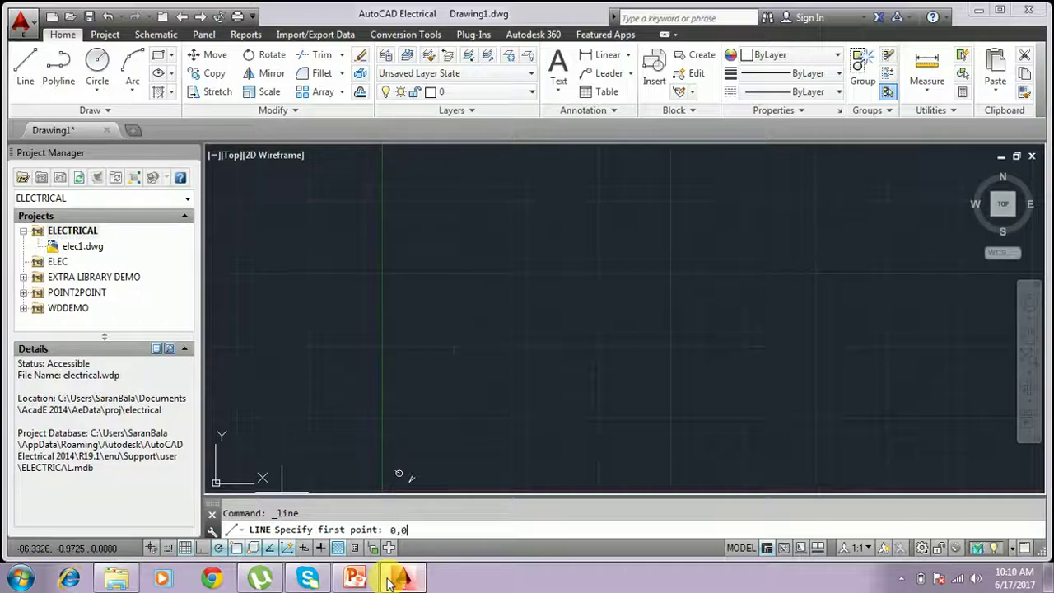
key(Return)
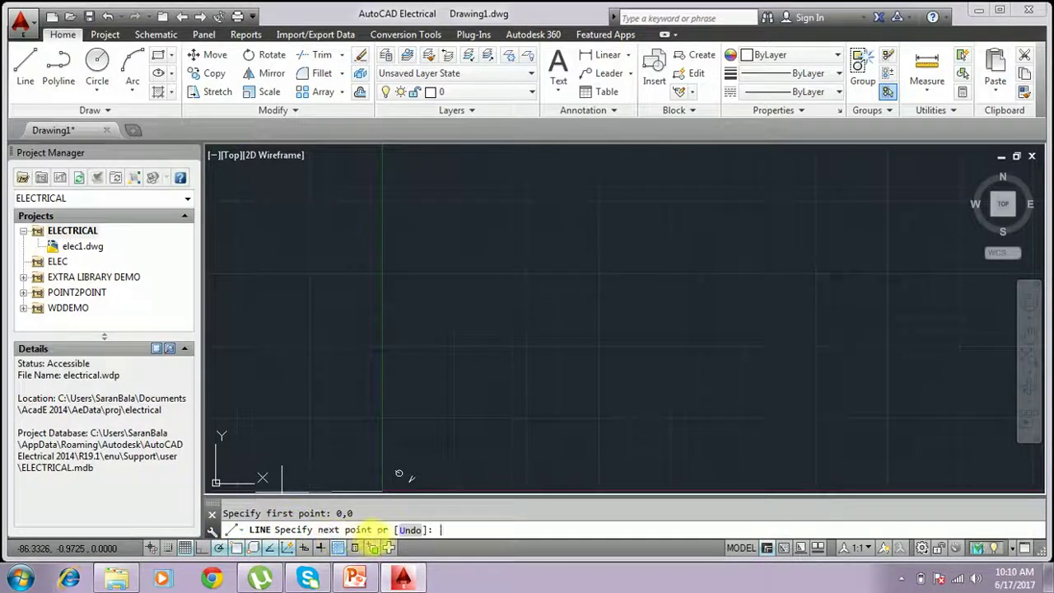
Recheck the Margin setting slide and draw the first vertical edge to @0,420
click(411, 581)
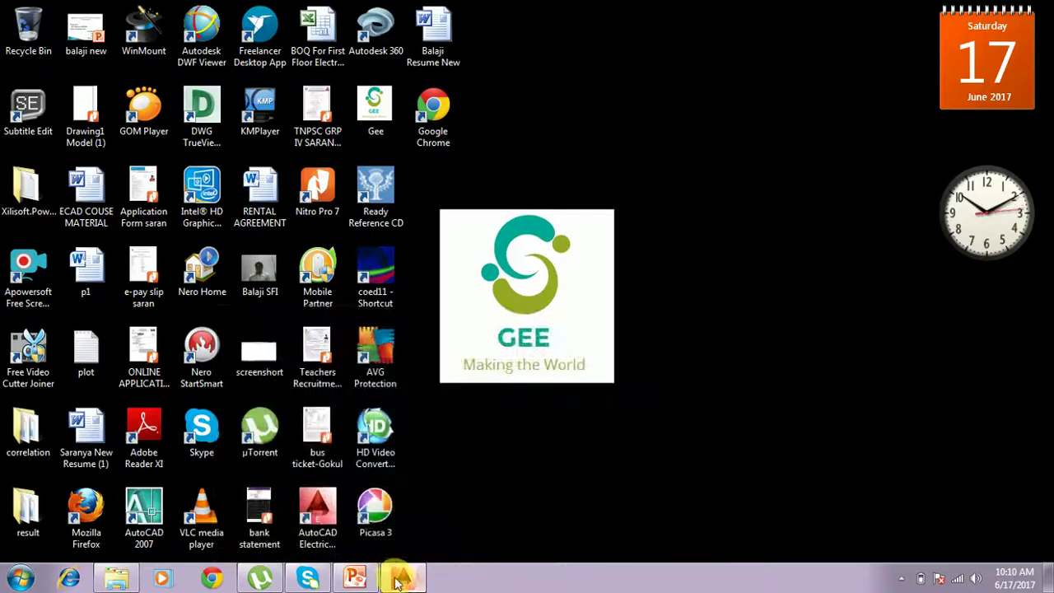
click(402, 579)
click(355, 579)
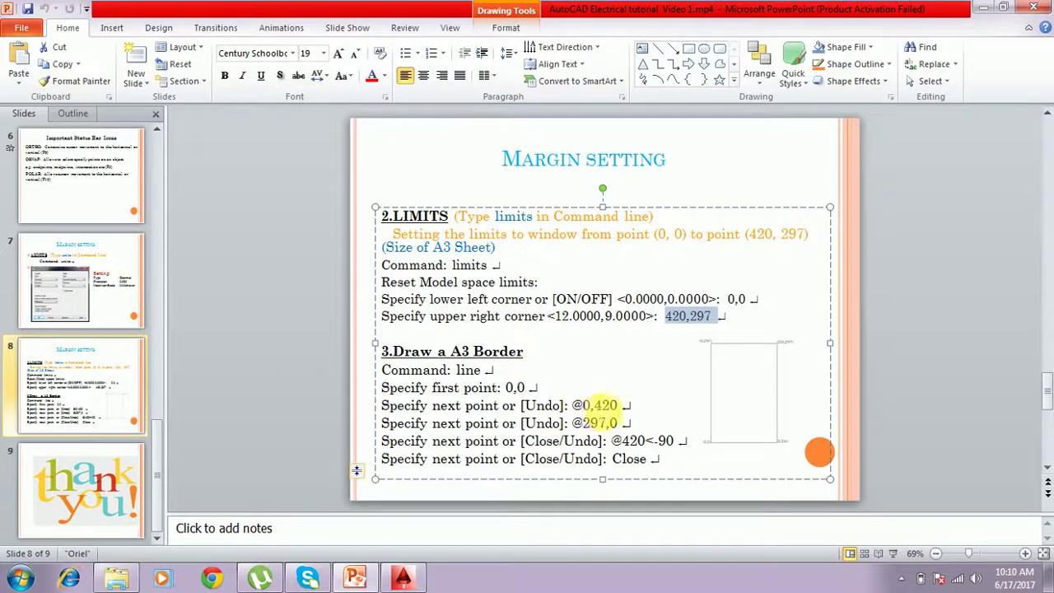
click(404, 579)
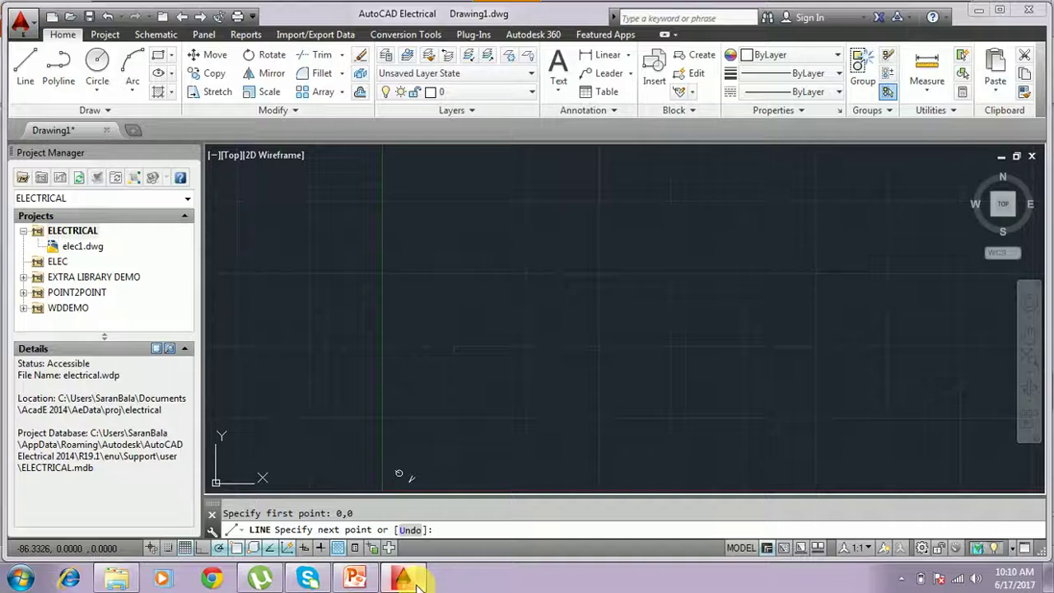
text(@0,420)
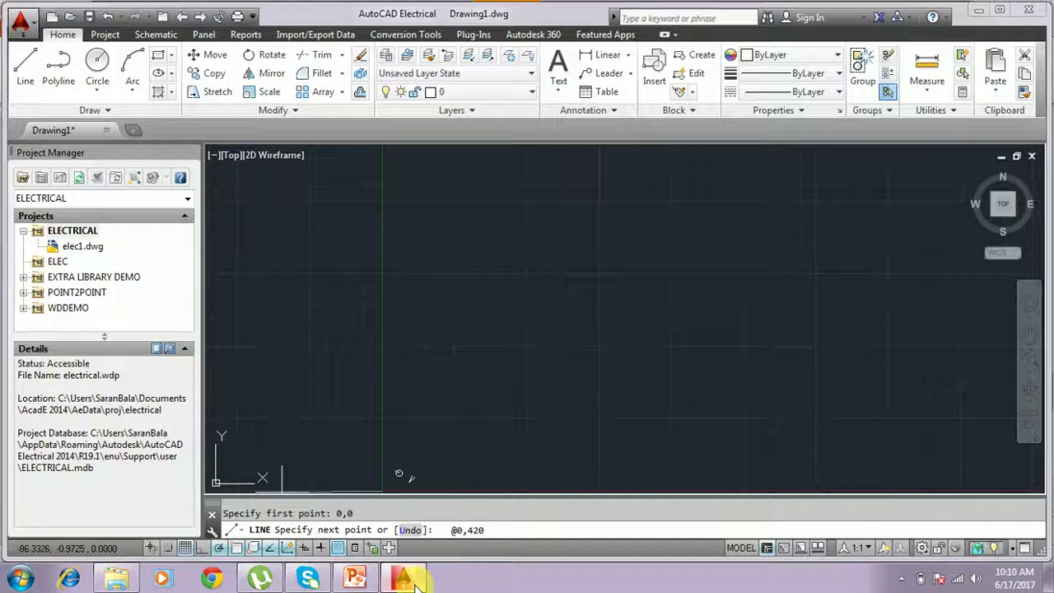
key(Return)
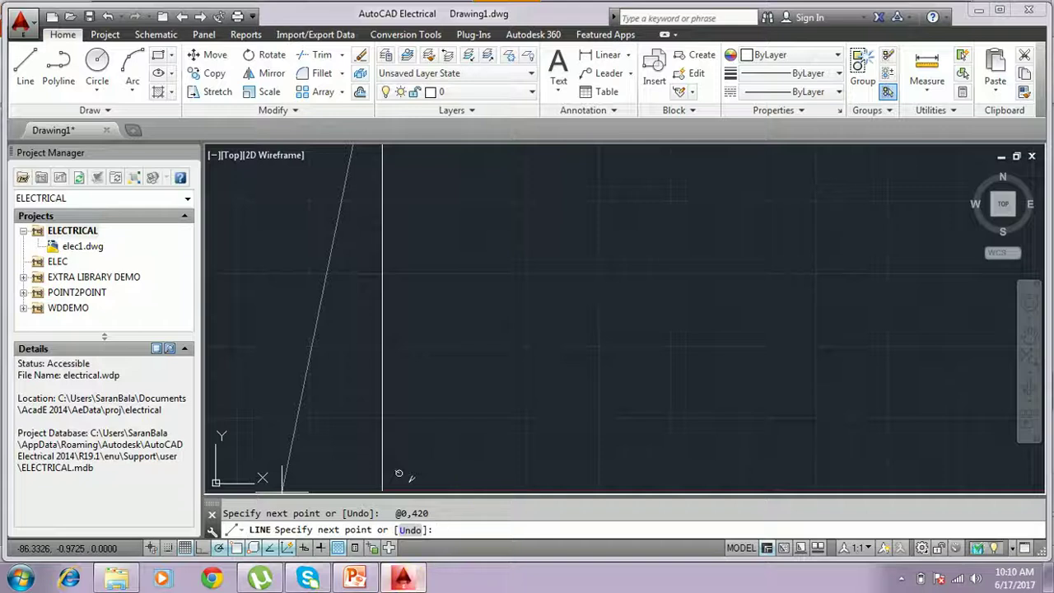
scroll(511, 330, down, 2)
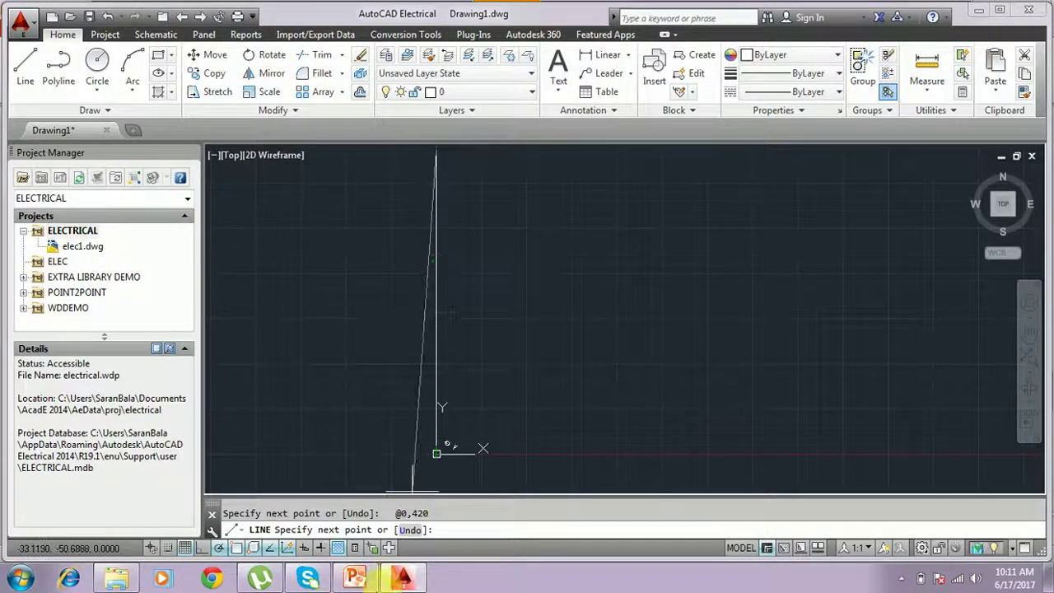
click(356, 578)
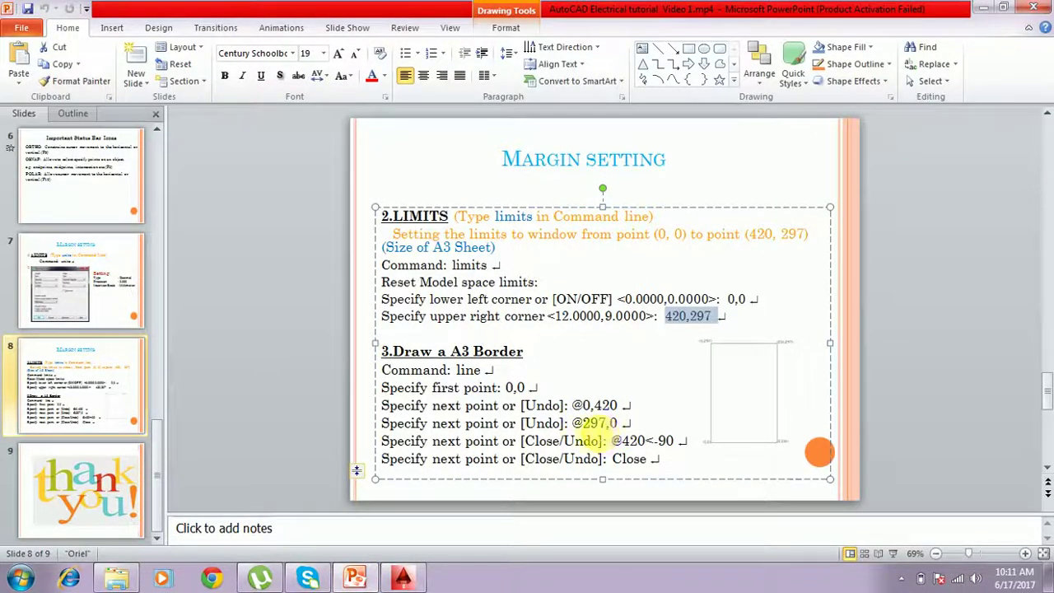
click(402, 579)
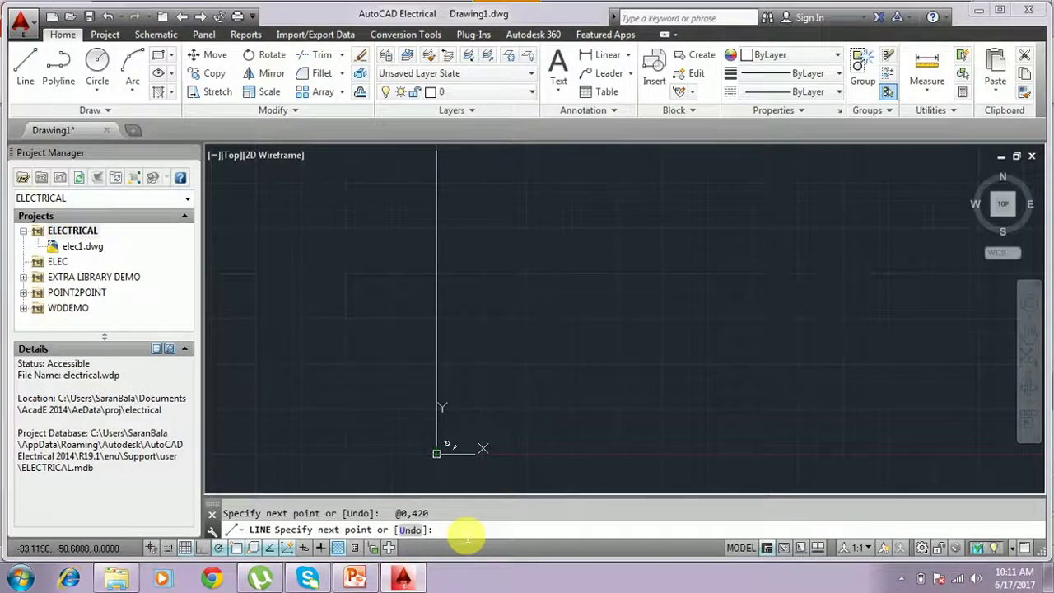
text(@297,0)
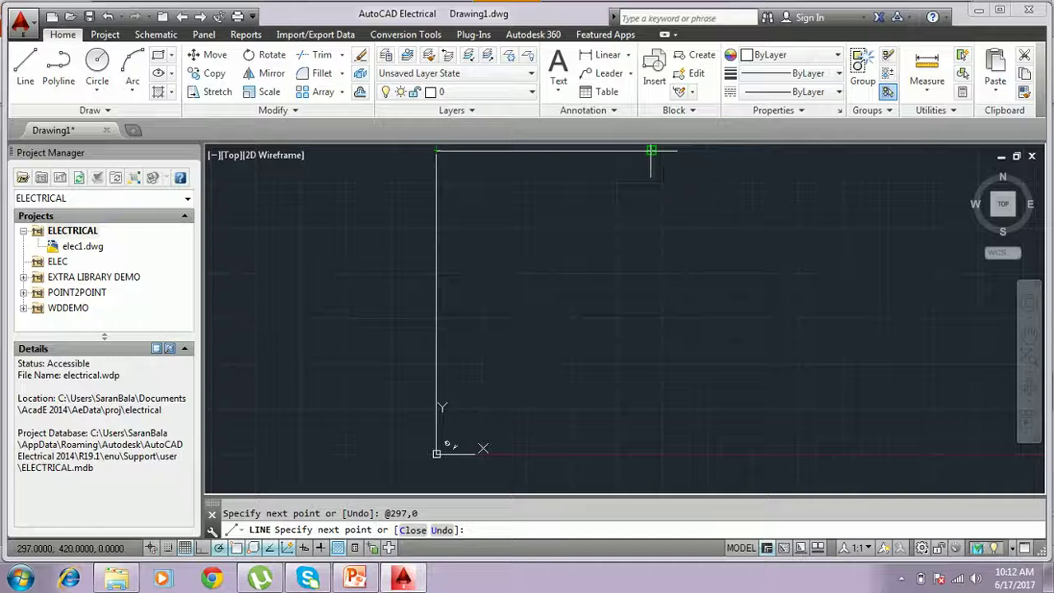
click(354, 579)
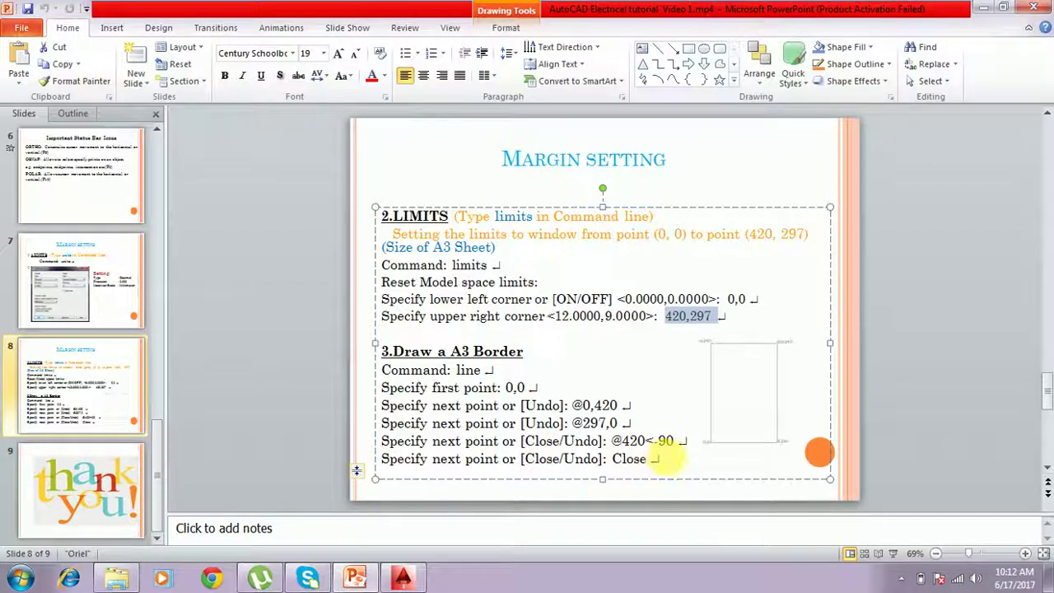
click(402, 577)
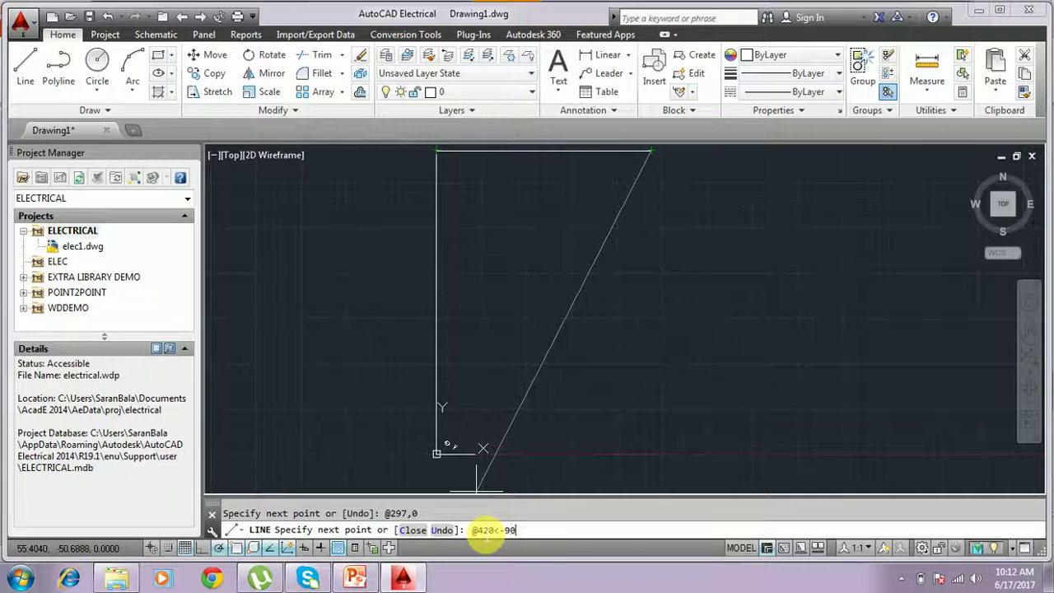
key(Return)
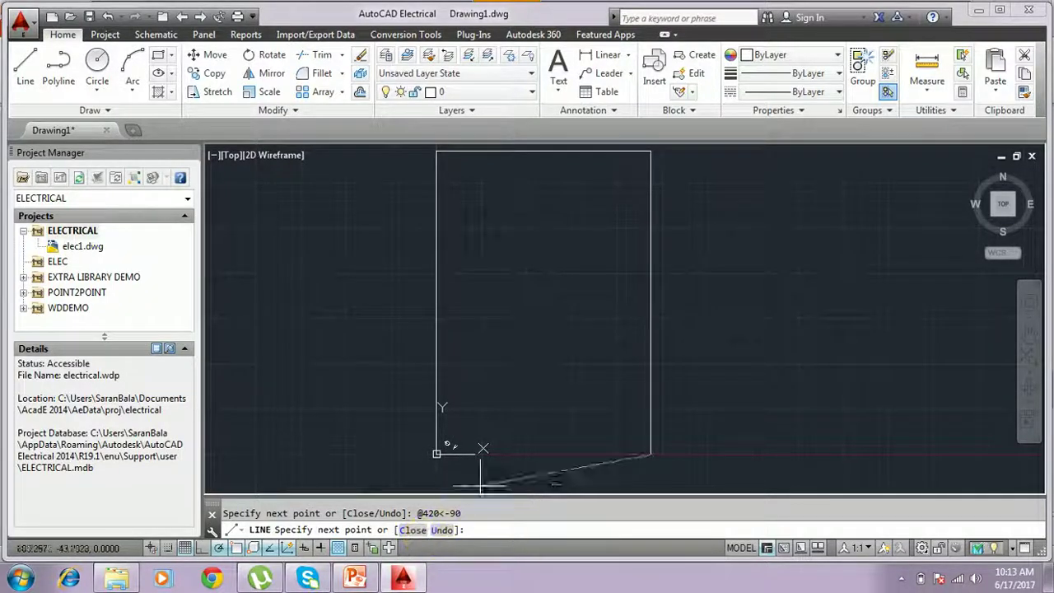
Close the A3 border with C, zoom to extents, then show PowerPoint slide 9
text(c)
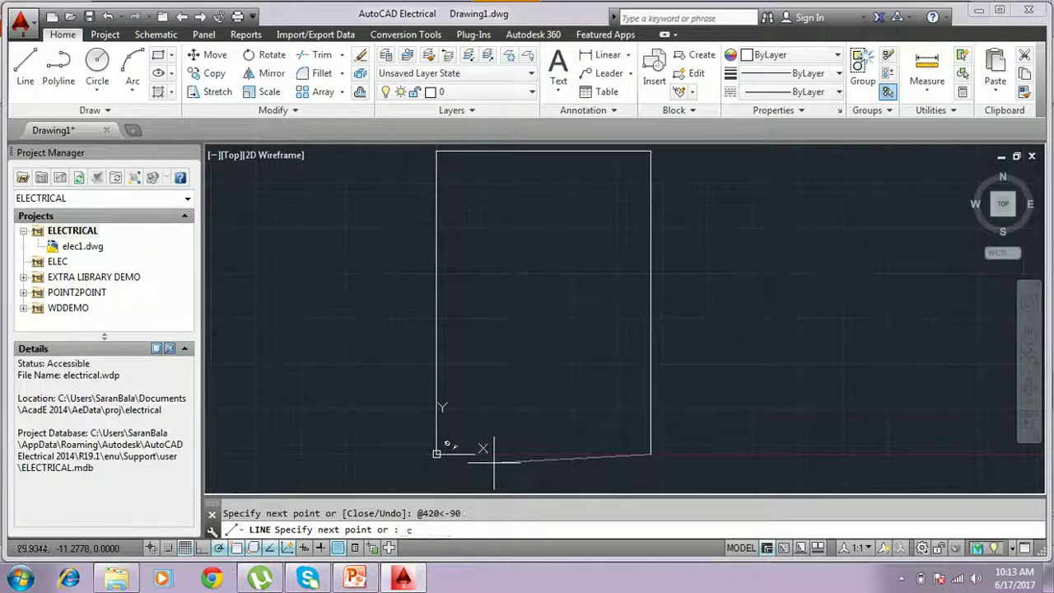
key(Return)
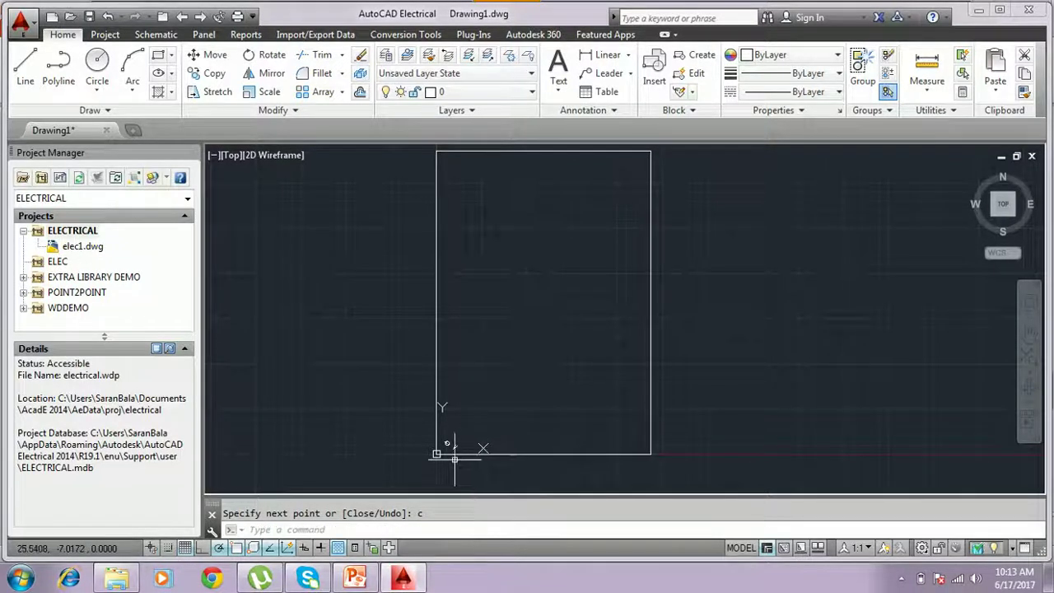
middle_click(497, 275)
middle_click(497, 275)
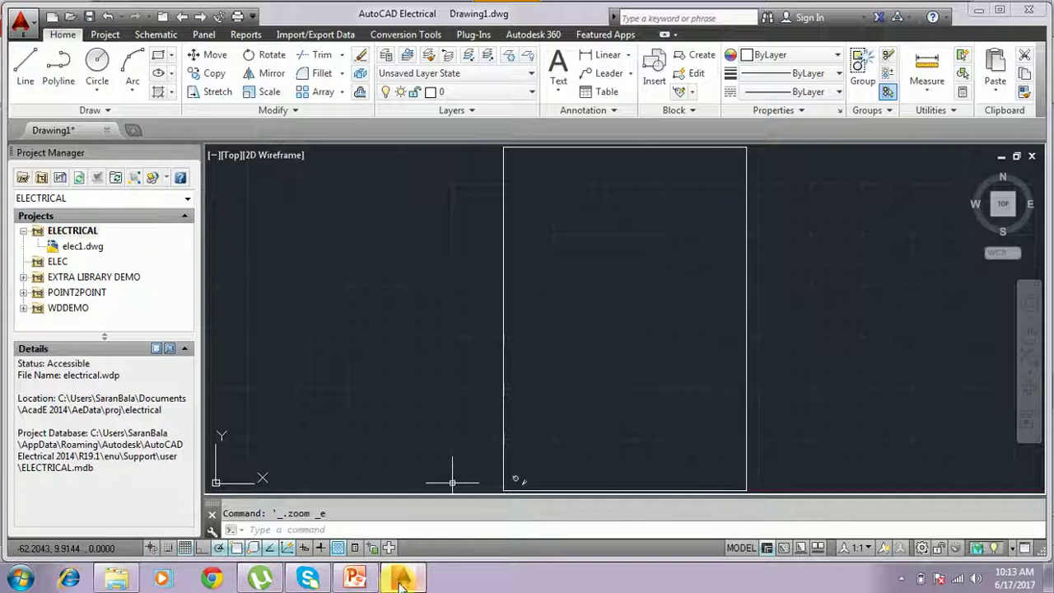
click(354, 576)
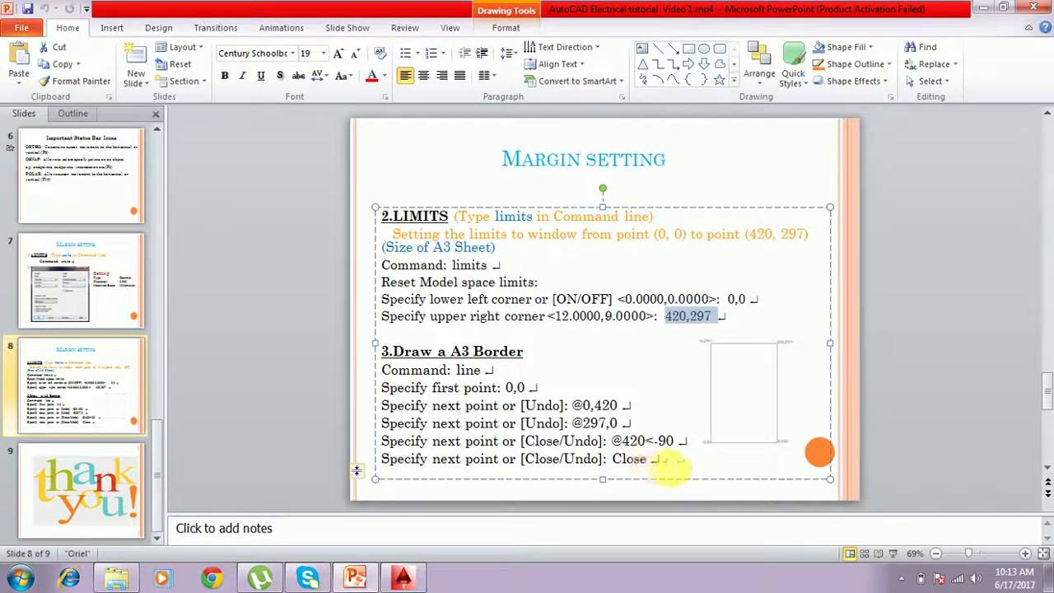
scroll(583, 419, down, 1)
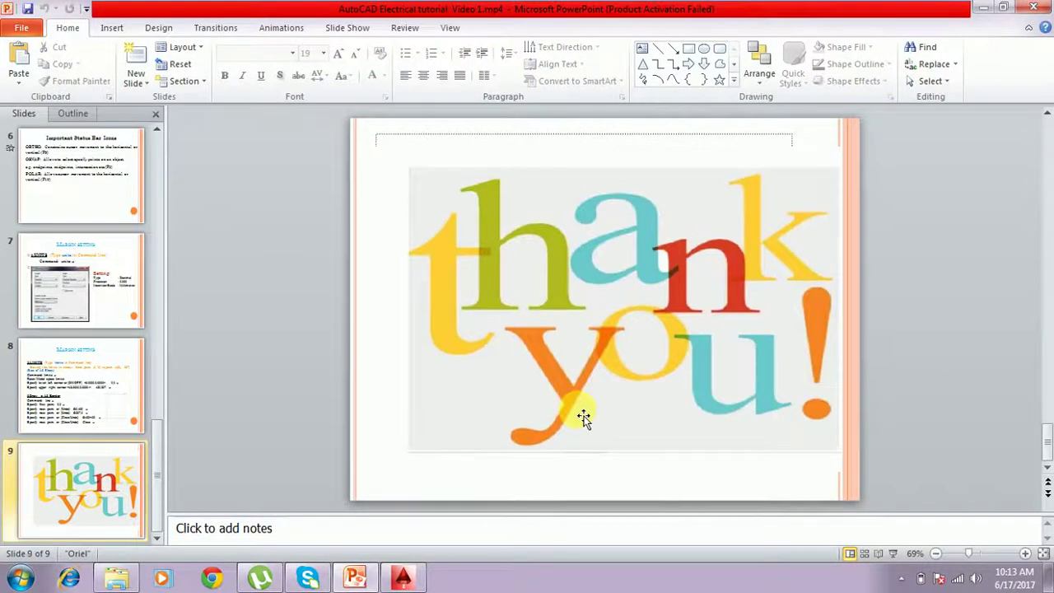
click(392, 577)
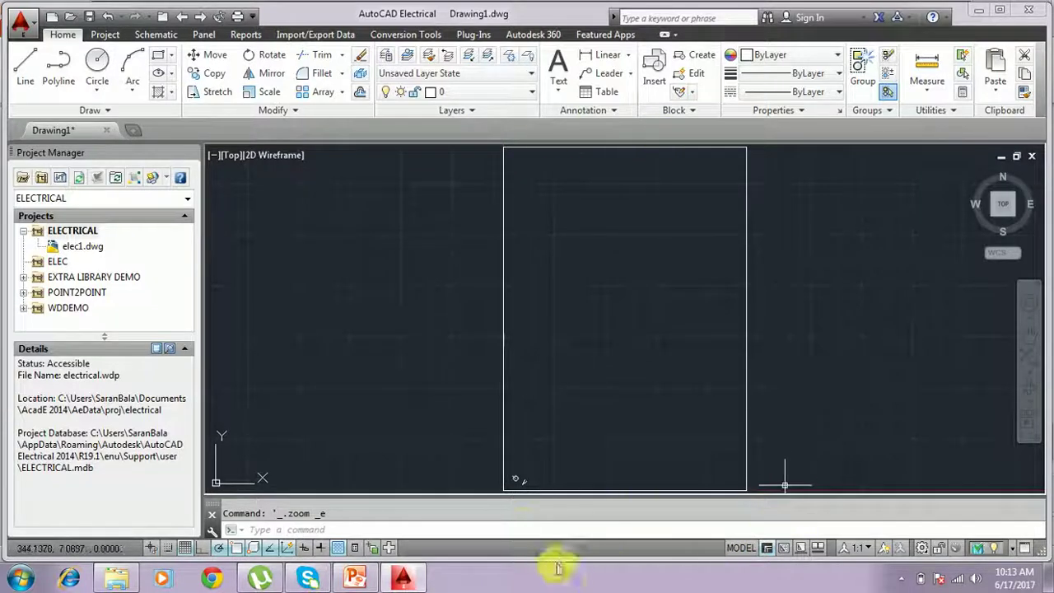
drag(482, 148, 550, 142)
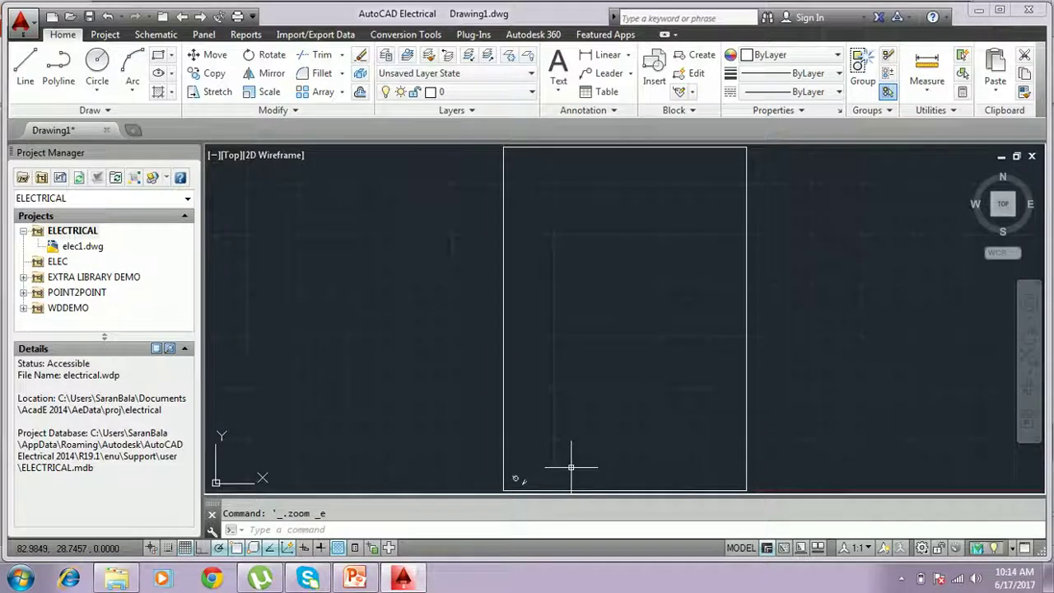
click(354, 579)
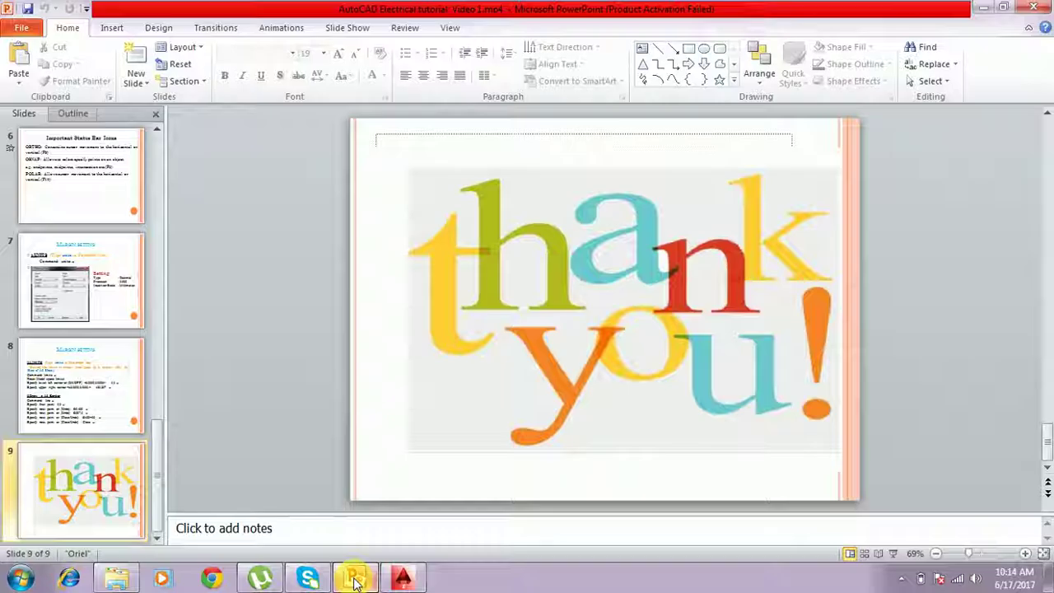